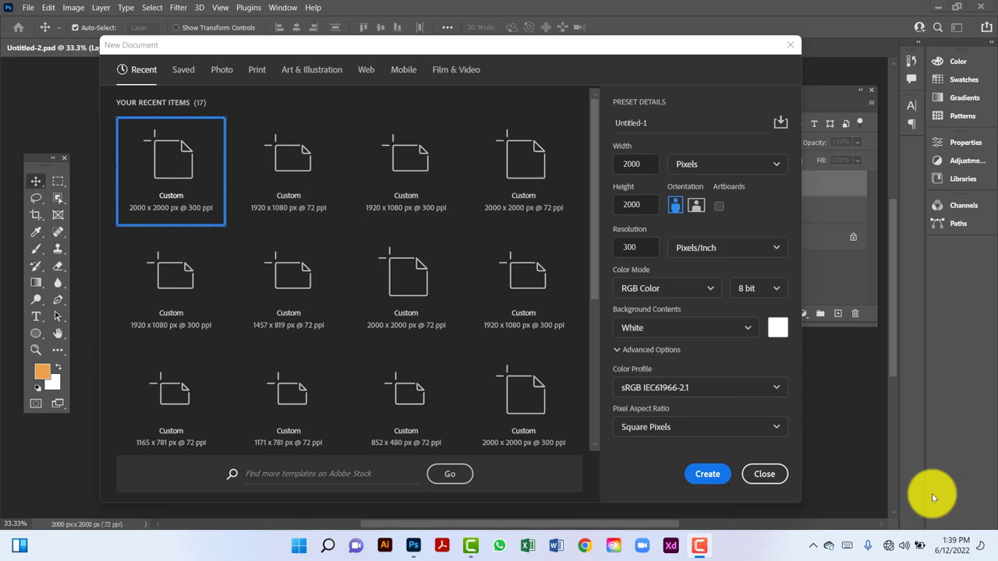
Create a 2000 x 2000 pixel RGB document at 300 pixels/inch with a white background.
{"action": "left_click", "coordinate": [643, 205]}
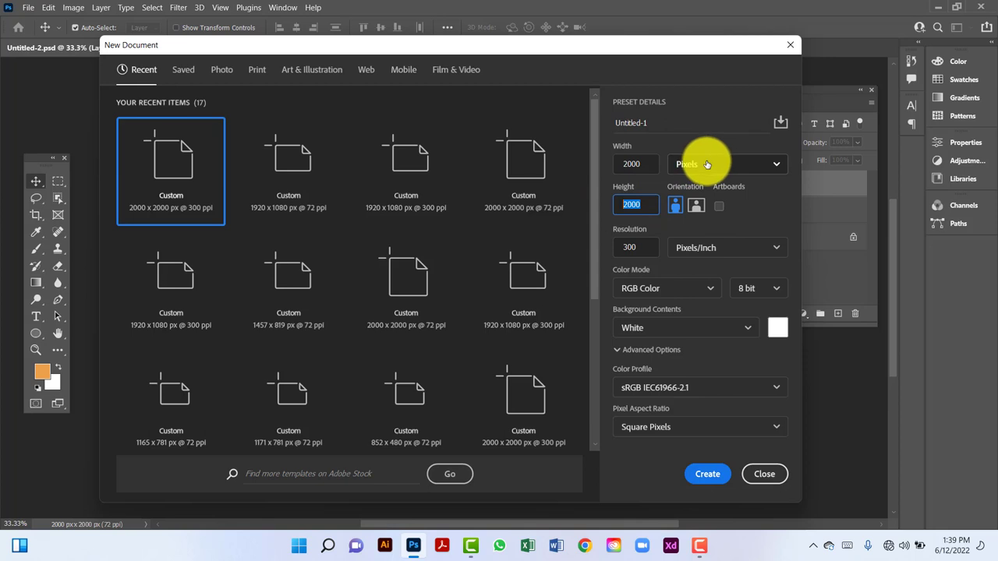
{"action": "left_click", "coordinate": [611, 247]}
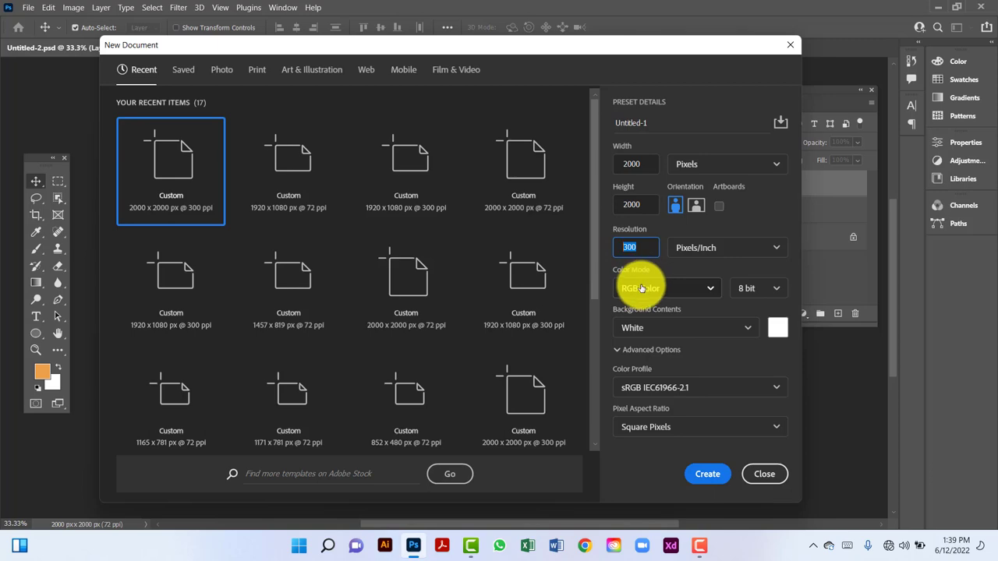
{"action": "left_click", "coordinate": [706, 474]}
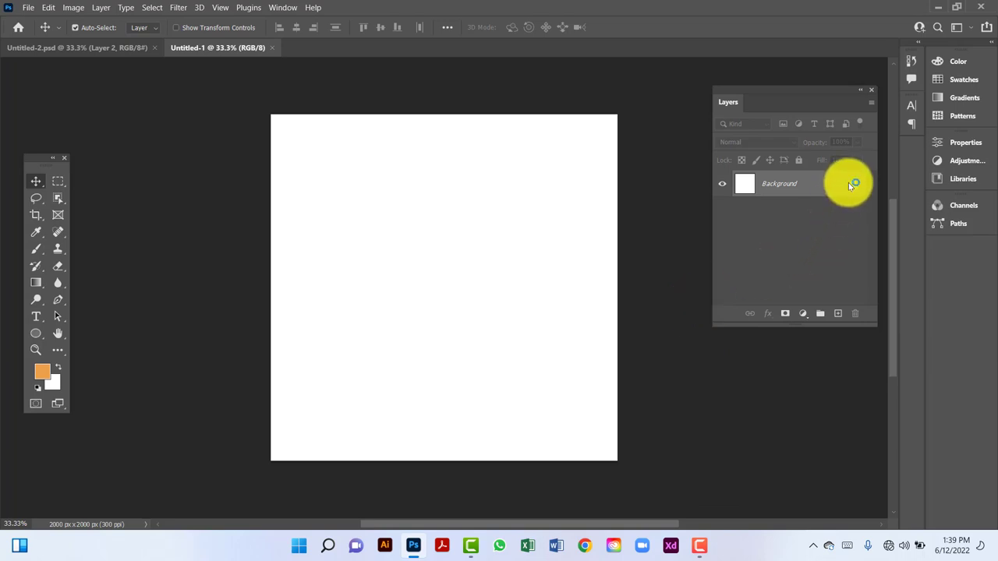
Bring the house photo from Untitled-2.psd into the upper part of the new document and lock its layer.
{"action": "left_click", "coordinate": [65, 49]}
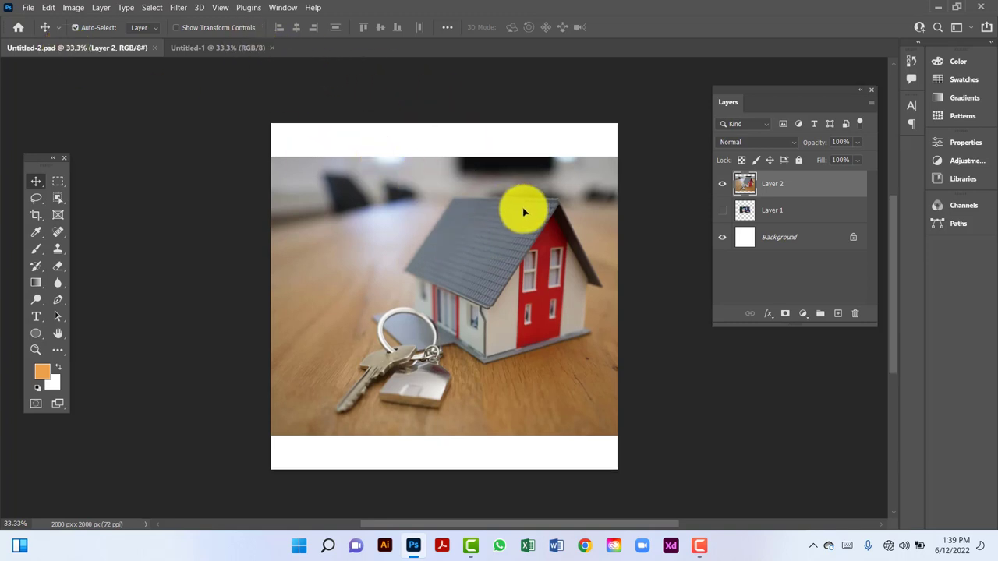
{"action": "left_click_drag", "start_coordinate": [448, 243], "coordinate": [403, 223]}
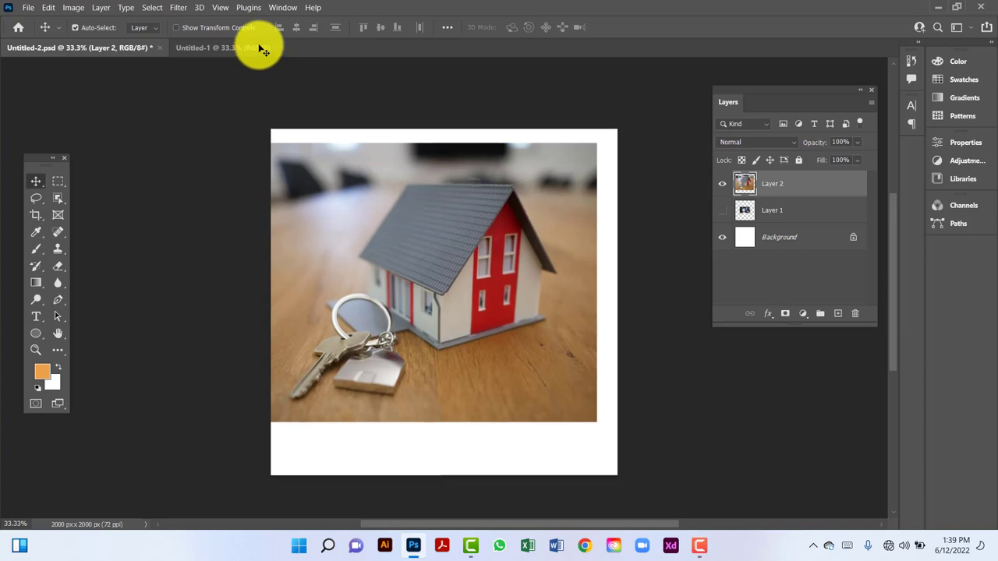
{"action": "left_click", "coordinate": [260, 47]}
{"action": "left_click_drag", "start_coordinate": [425, 226], "coordinate": [478, 219]}
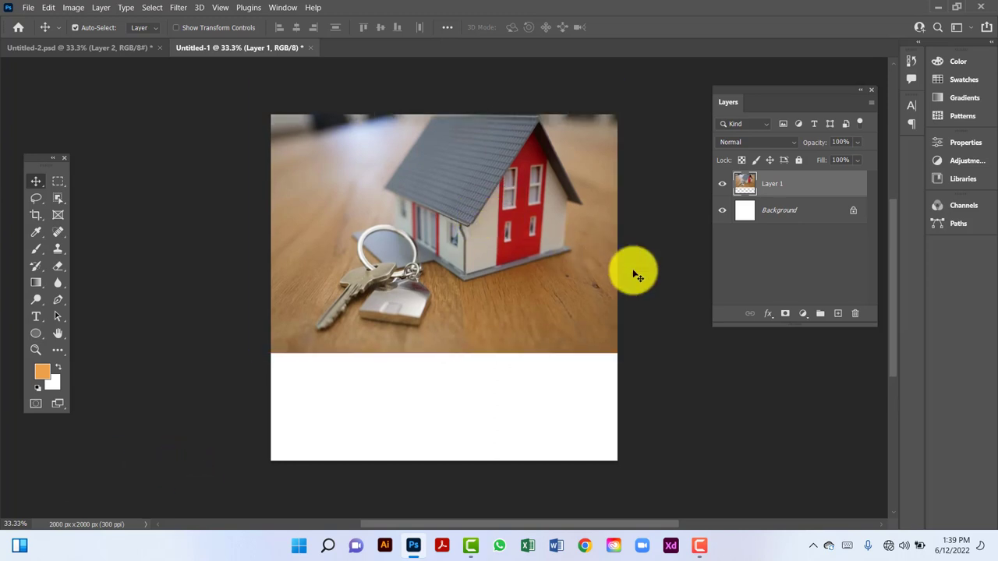
{"action": "left_click", "coordinate": [800, 161]}
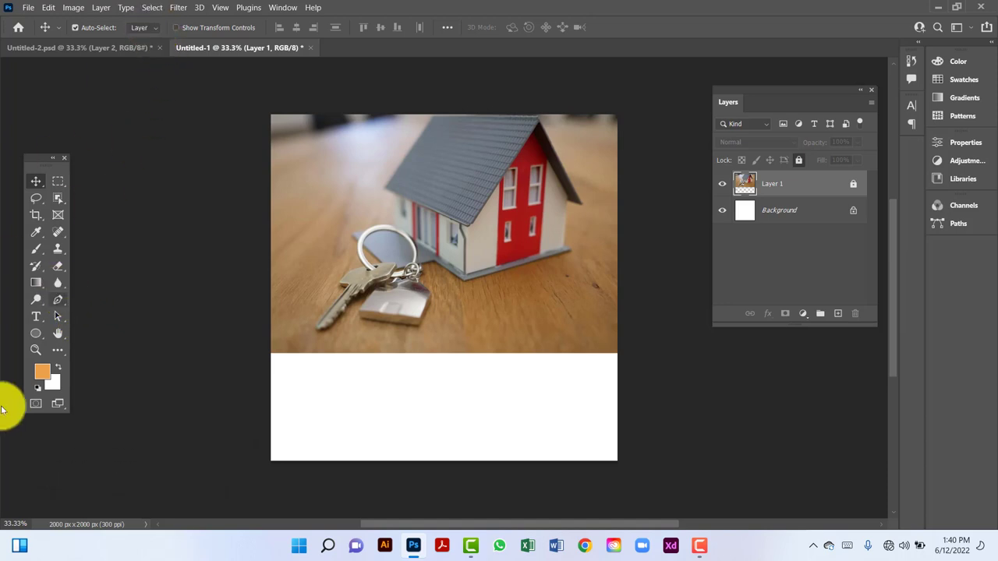
Draw a closed five-cornered Pen tool shape, about 2317 x 1187 px, peaking below the house and covering the canvas's lower part.
{"action": "left_click", "coordinate": [60, 301]}
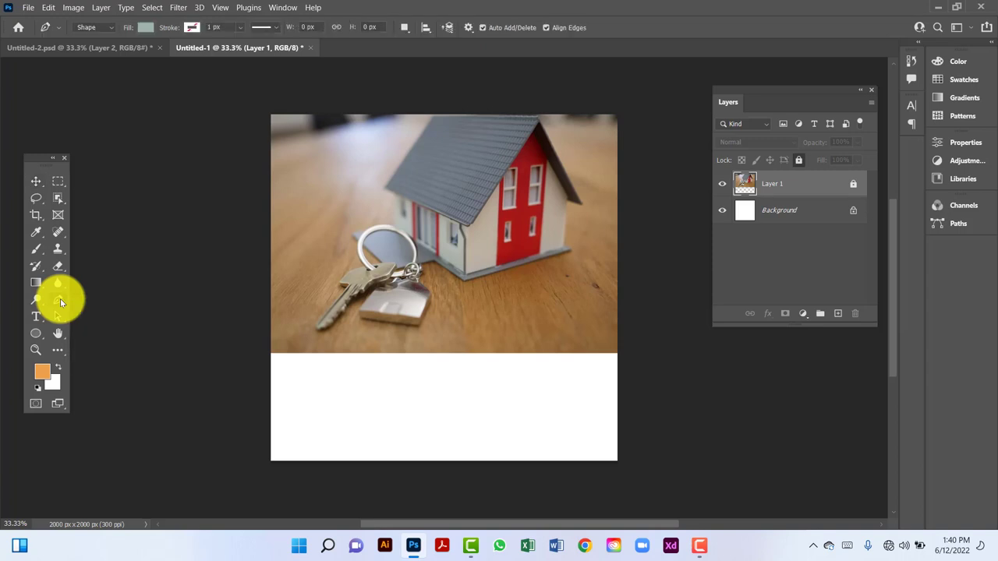
{"action": "right_click", "coordinate": [60, 301]}
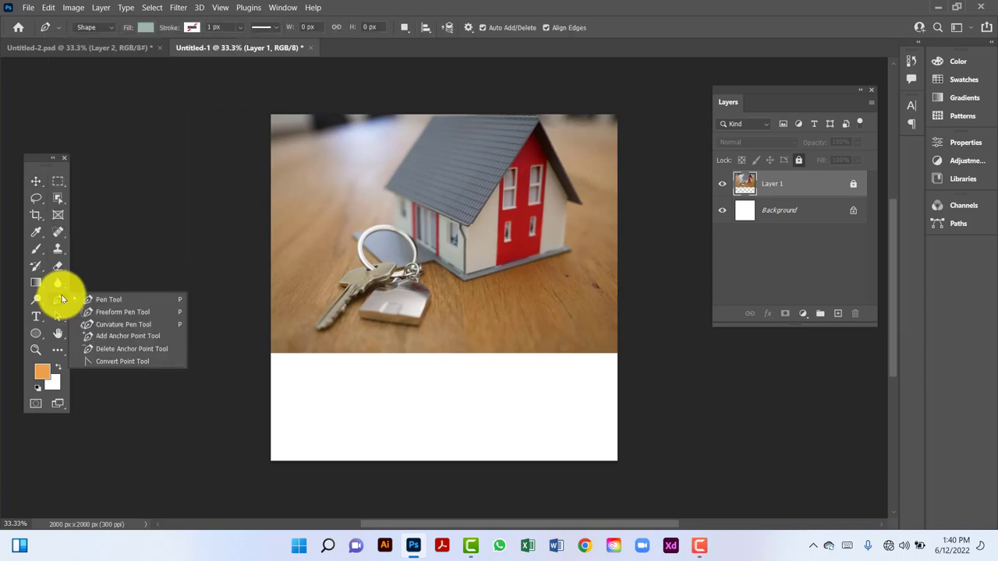
{"action": "left_click", "coordinate": [117, 299]}
{"action": "left_click", "coordinate": [114, 26]}
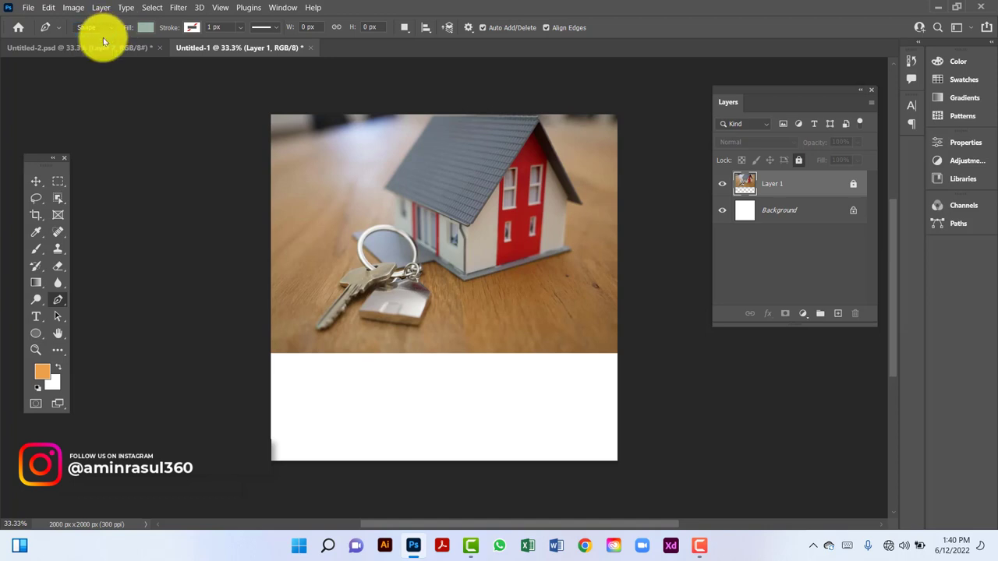
{"action": "left_click", "coordinate": [264, 339]}
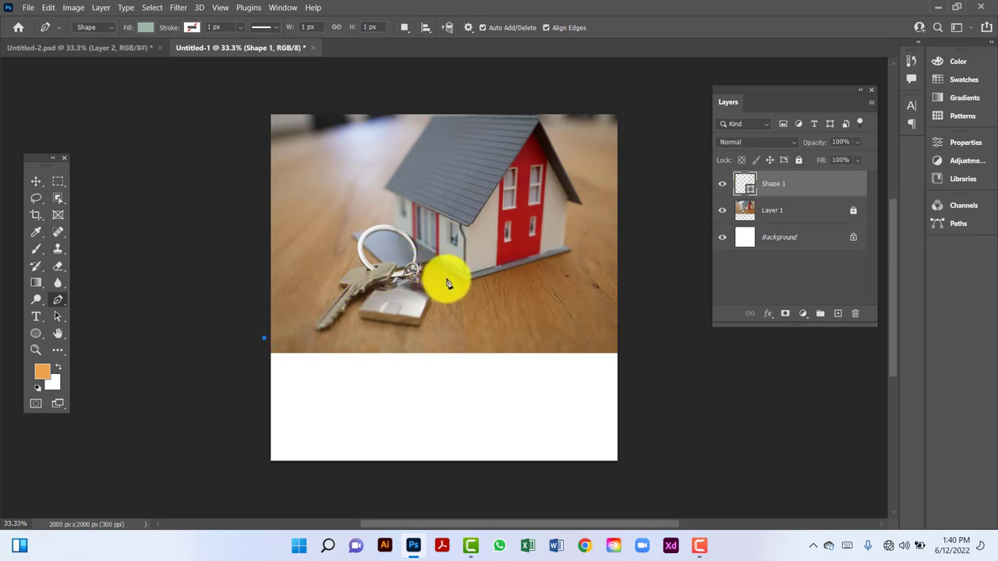
{"action": "left_click", "coordinate": [637, 351]}
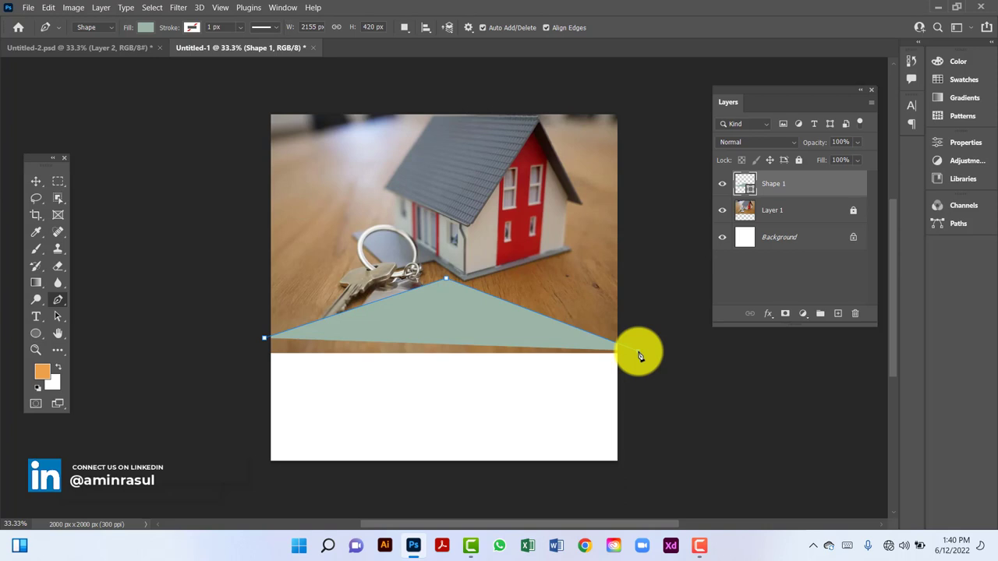
{"action": "left_click", "coordinate": [660, 483]}
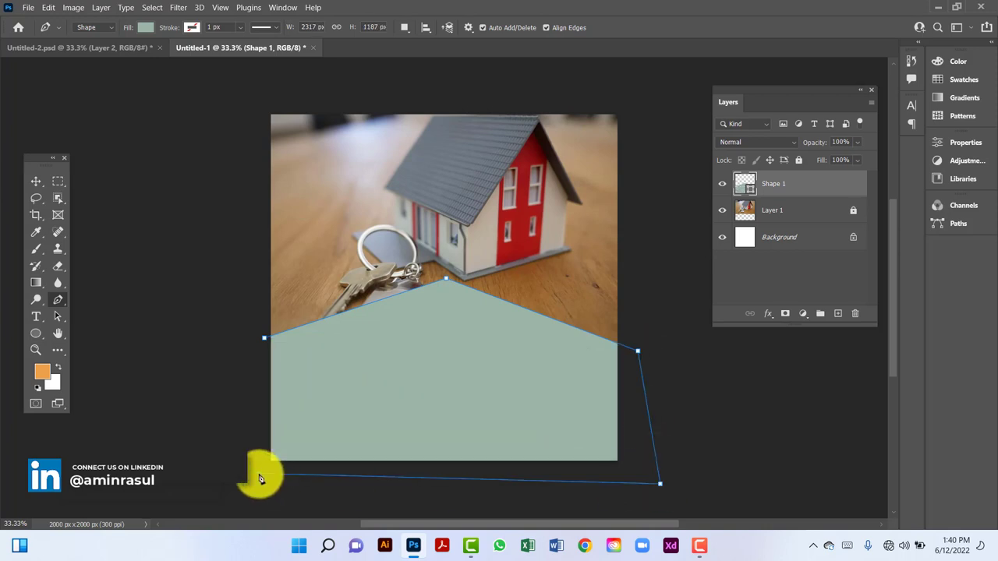
{"action": "left_click", "coordinate": [258, 473]}
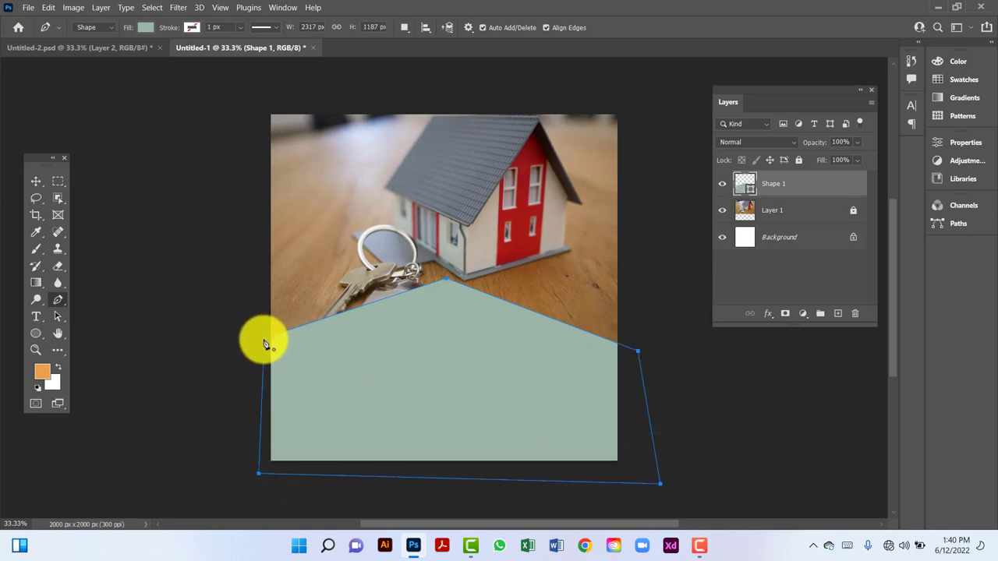
{"action": "left_click", "coordinate": [265, 343]}
Reposition and transform the five-cornered shape so its peak sits near the canvas centre and it spans the full width.
{"action": "left_click", "coordinate": [36, 181]}
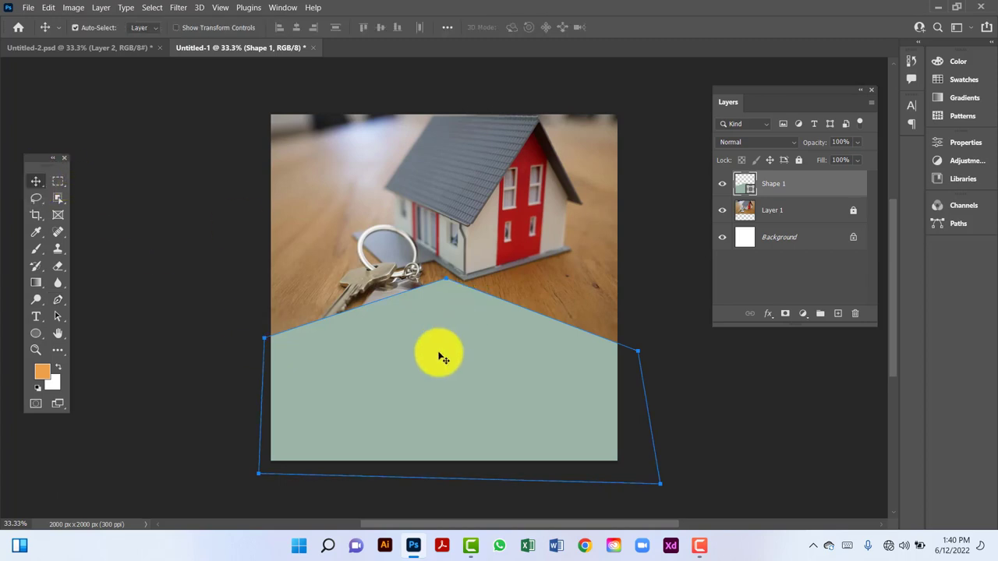
{"action": "left_click_drag", "start_coordinate": [439, 354], "coordinate": [442, 353]}
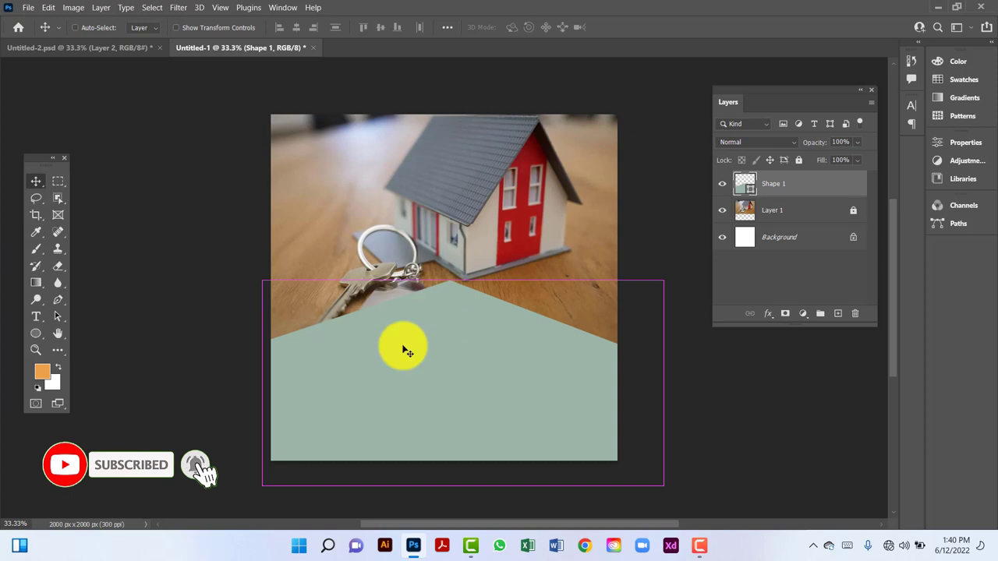
{"action": "key", "text": "ctrl+t"}
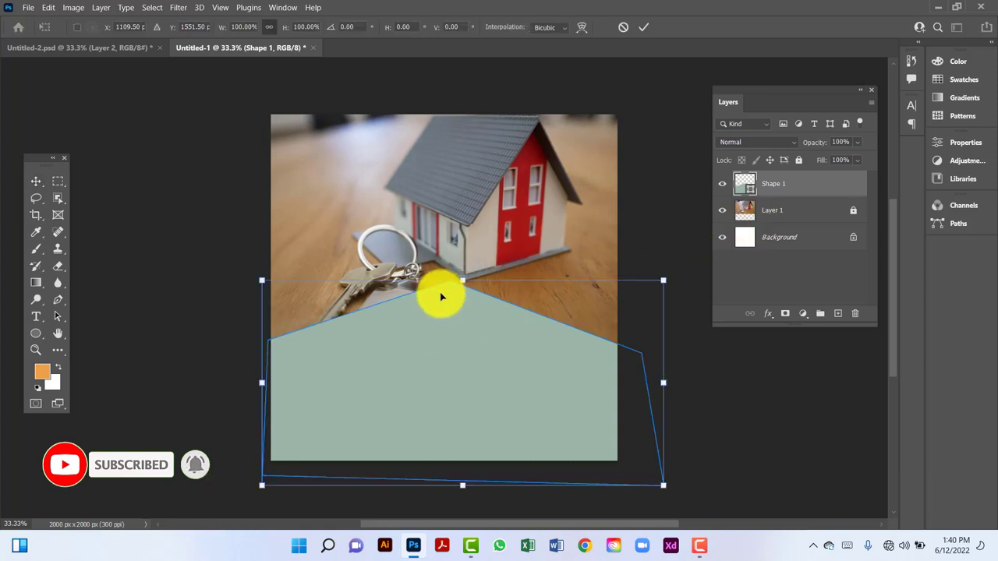
{"action": "left_click_drag", "start_coordinate": [463, 279], "coordinate": [467, 290]}
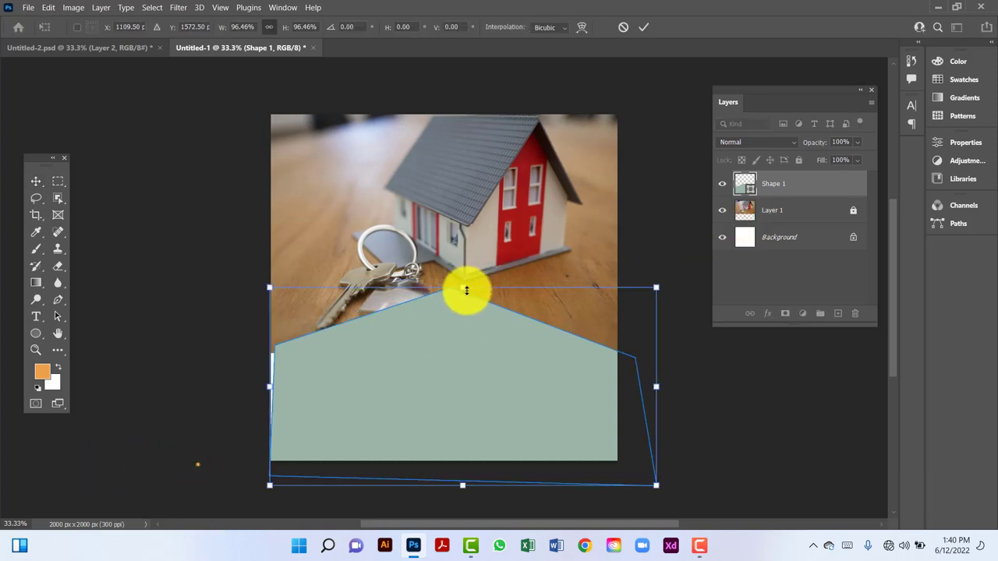
{"action": "left_click_drag", "start_coordinate": [469, 339], "coordinate": [456, 341]}
{"action": "left_click_drag", "start_coordinate": [450, 291], "coordinate": [454, 282]}
{"action": "left_click_drag", "start_coordinate": [448, 370], "coordinate": [458, 370]}
{"action": "key", "text": "Return"}
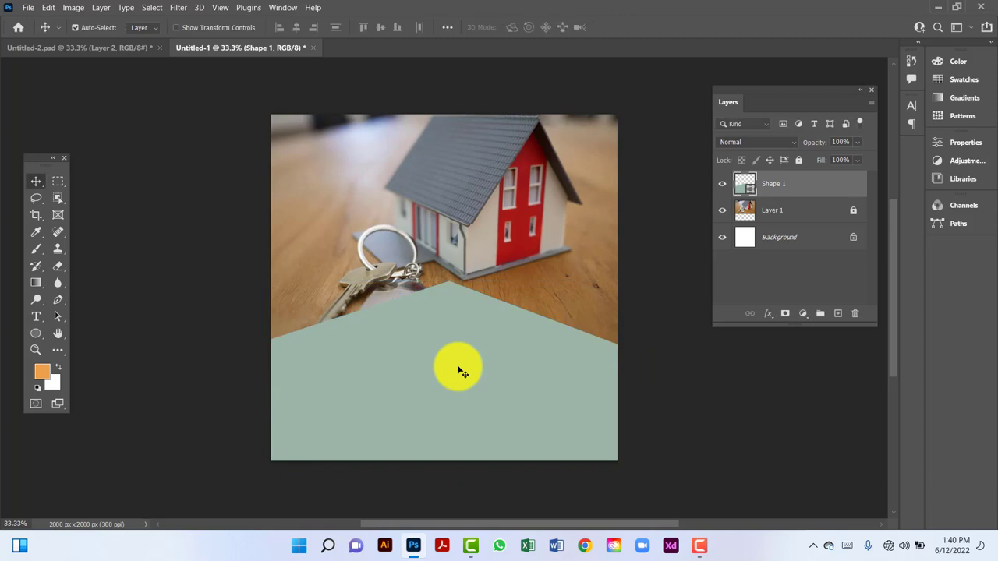
Change the five-cornered shape's fill colour to white.
{"action": "double_click", "coordinate": [753, 192]}
{"action": "left_click_drag", "start_coordinate": [657, 82], "coordinate": [596, 54]}
{"action": "left_click", "coordinate": [886, 67]}
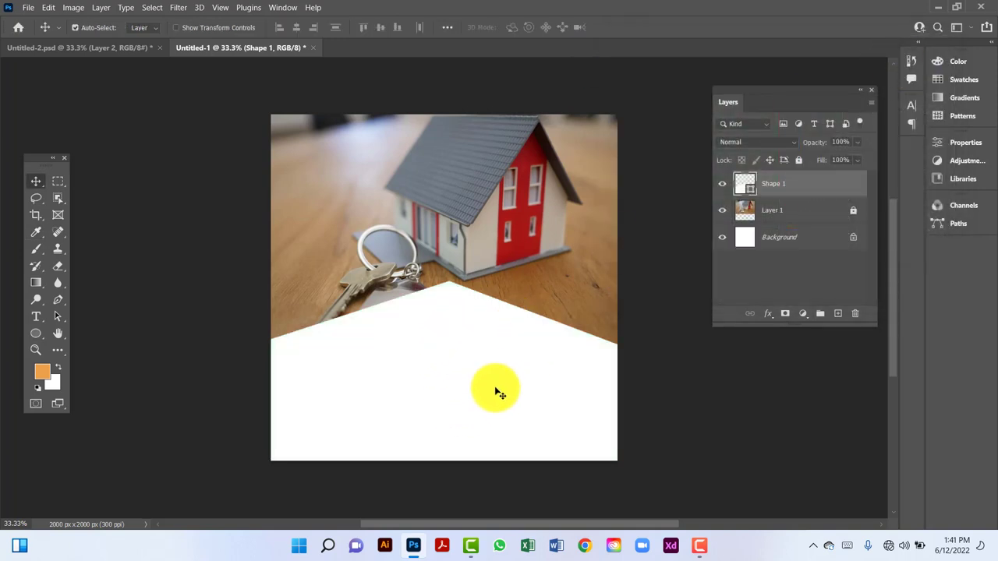
Duplicate the white shape layer and add a Gradient Overlay to the copy.
{"action": "key", "text": "ctrl+j"}
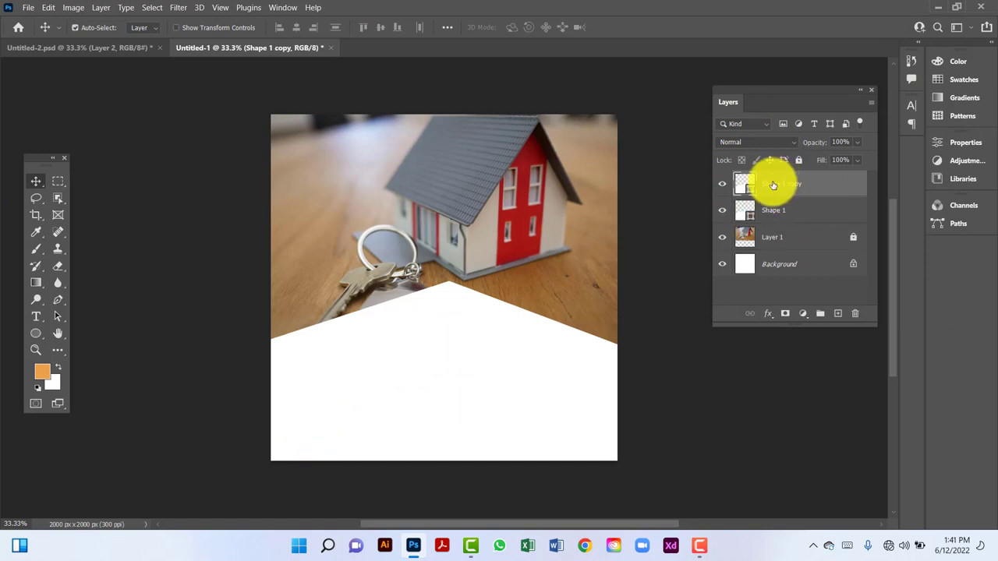
{"action": "double_click", "coordinate": [836, 188]}
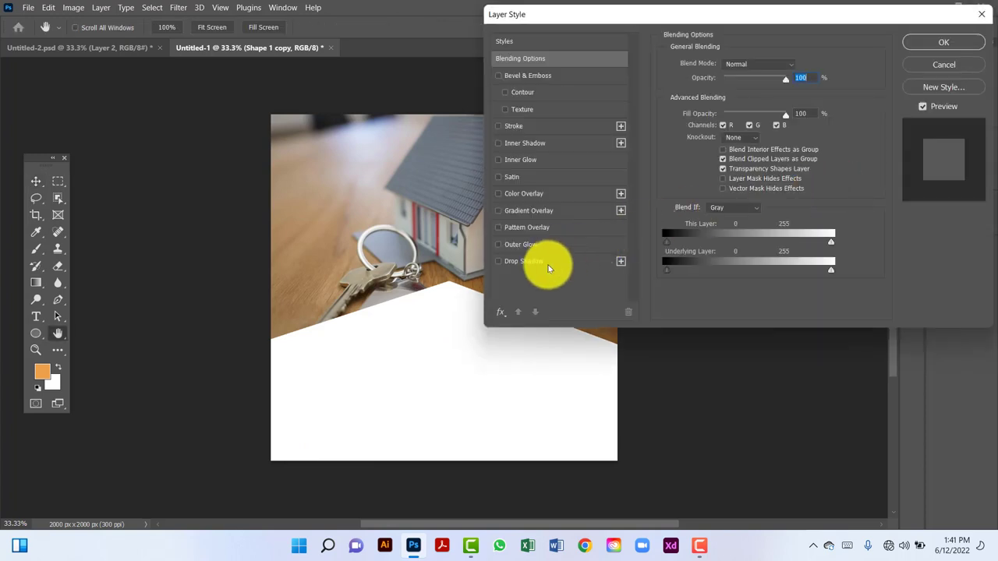
{"action": "left_click", "coordinate": [541, 209]}
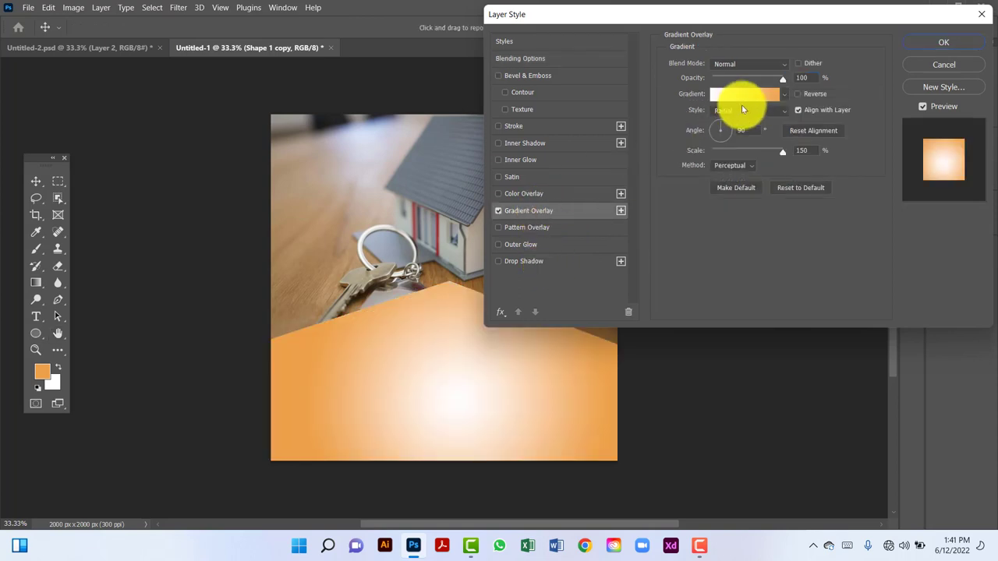
Set the overlay gradient's starting colour stop to the dark red sampled from the house in the photo.
{"action": "left_click", "coordinate": [747, 94]}
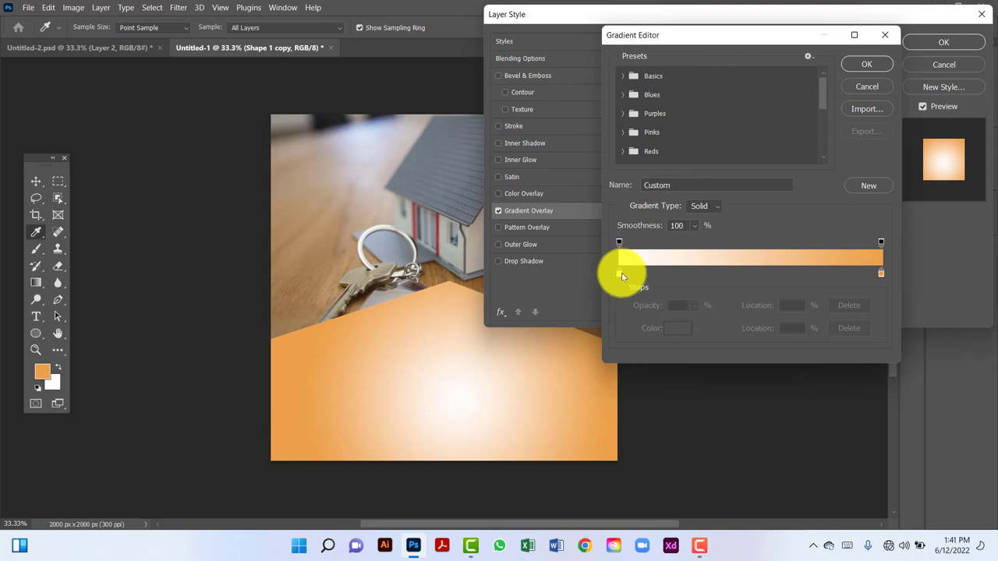
{"action": "left_click", "coordinate": [620, 274]}
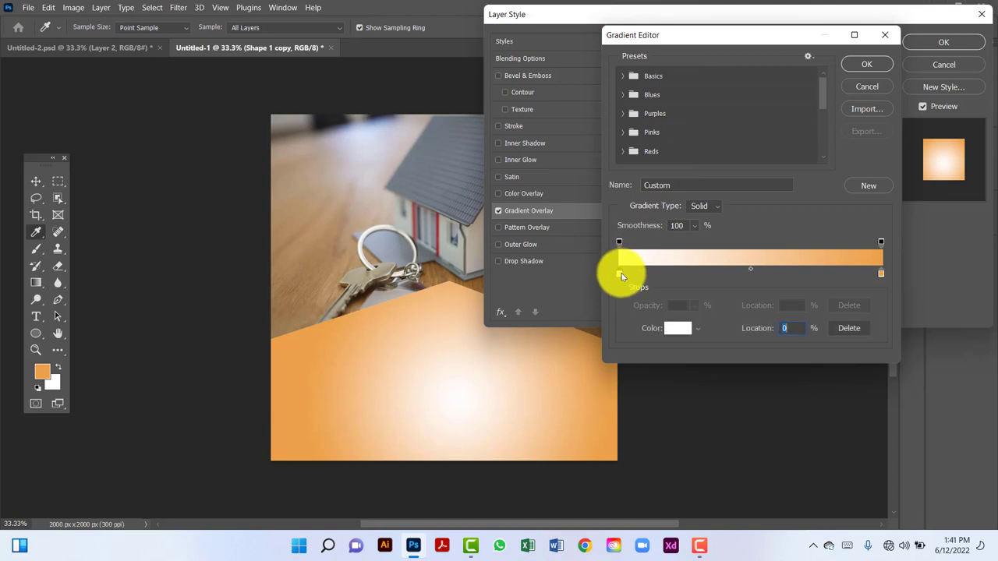
{"action": "left_click", "coordinate": [440, 212]}
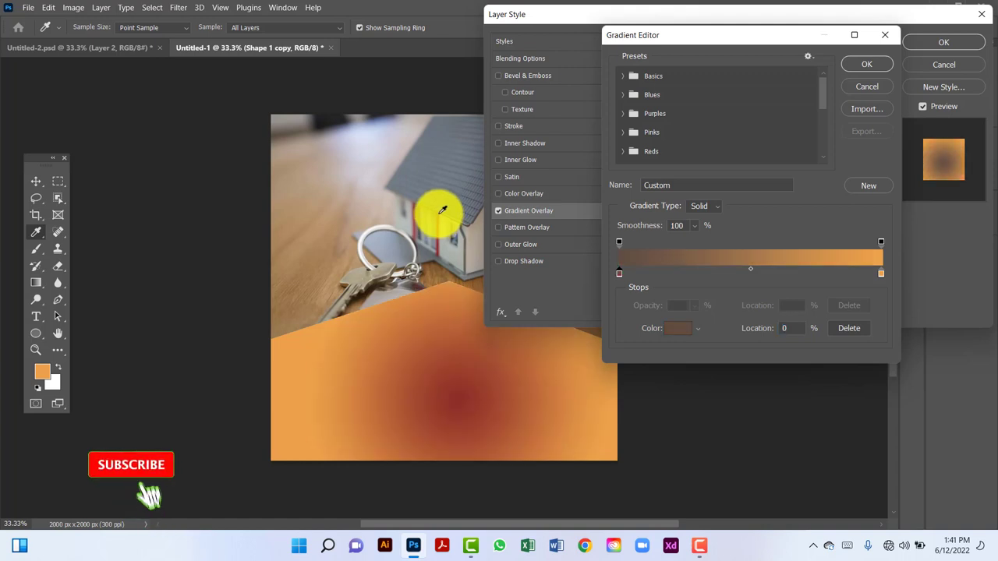
{"action": "left_click", "coordinate": [441, 212]}
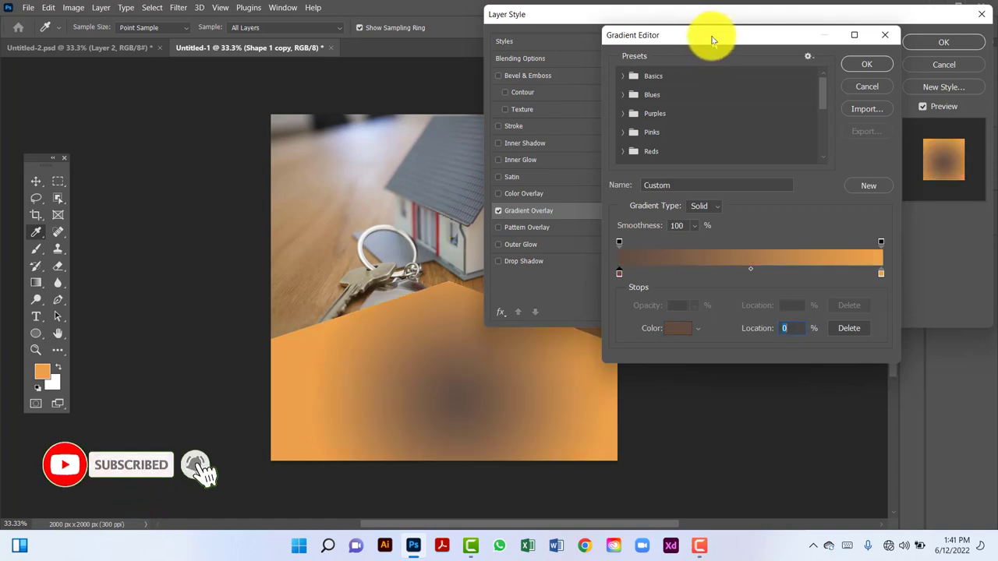
{"action": "left_click_drag", "start_coordinate": [711, 36], "coordinate": [825, 42]}
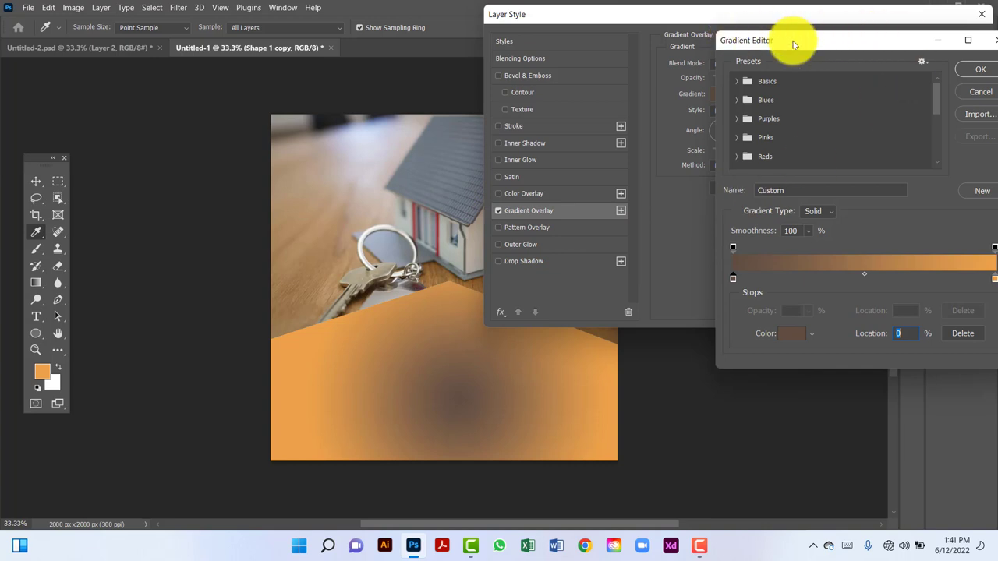
{"action": "left_click_drag", "start_coordinate": [794, 45], "coordinate": [619, 40]}
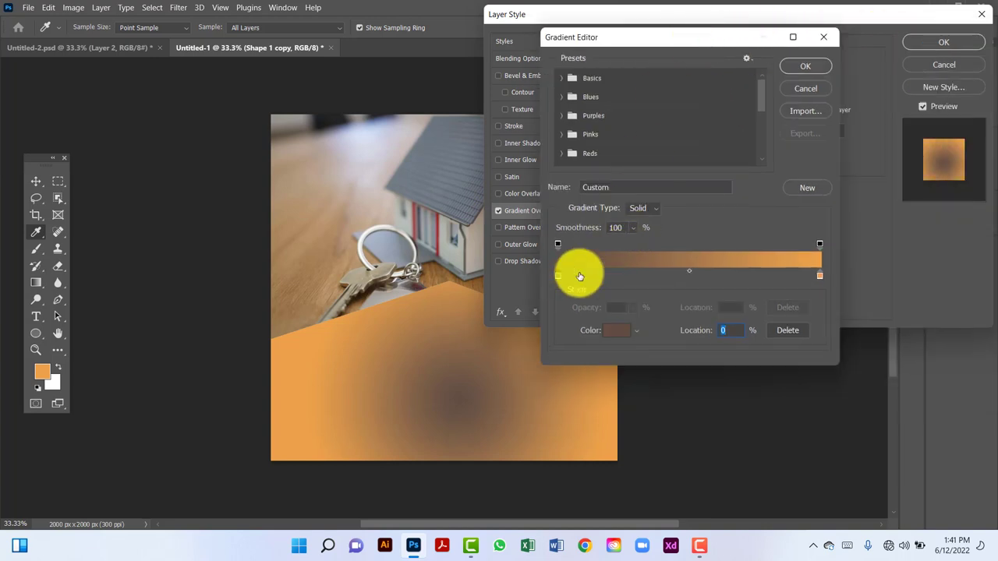
{"action": "left_click", "coordinate": [442, 212]}
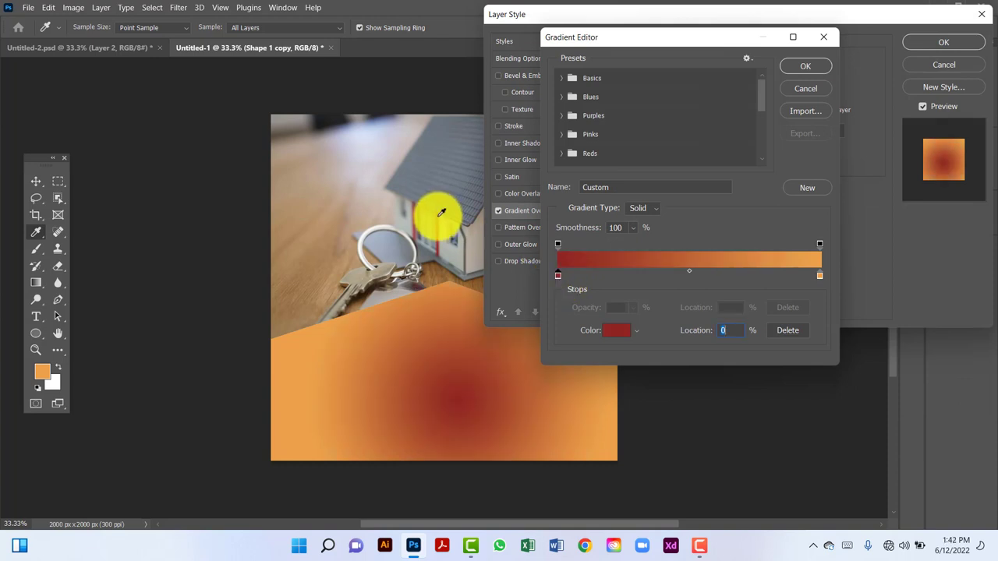
Set the gradient's end colour stop to white.
{"action": "left_click", "coordinate": [819, 275]}
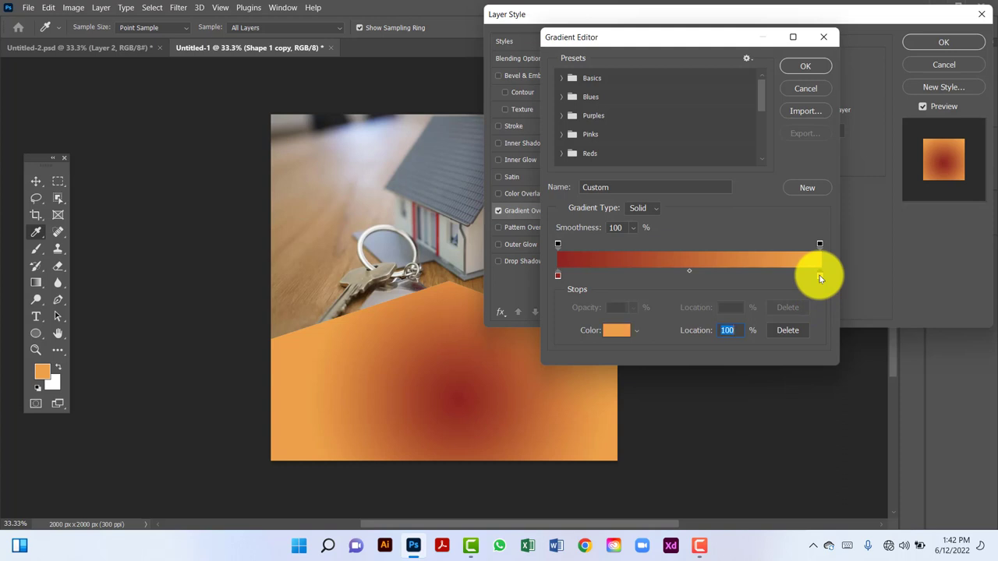
{"action": "double_click", "coordinate": [820, 275]}
{"action": "left_click_drag", "start_coordinate": [660, 116], "coordinate": [613, 60]}
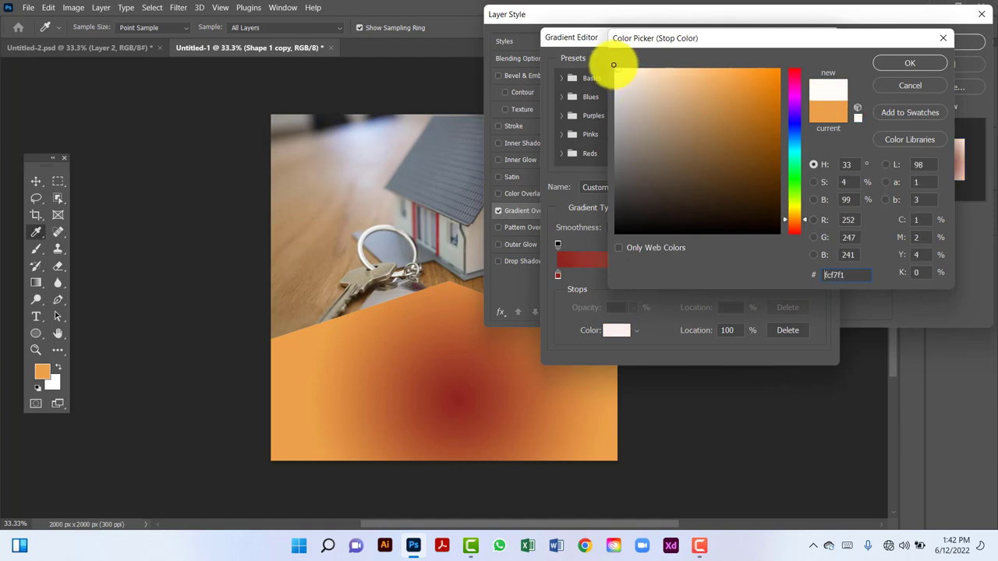
{"action": "left_click", "coordinate": [891, 63]}
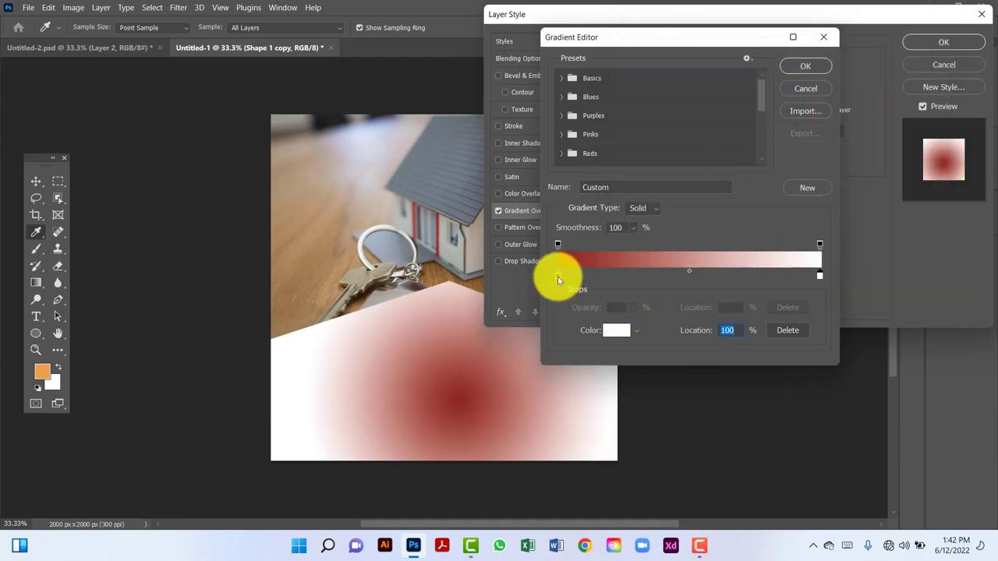
Reorder the gradient stops by moving the red stop to 61% and the white stop to 0%.
{"action": "left_click_drag", "start_coordinate": [557, 276], "coordinate": [720, 276]}
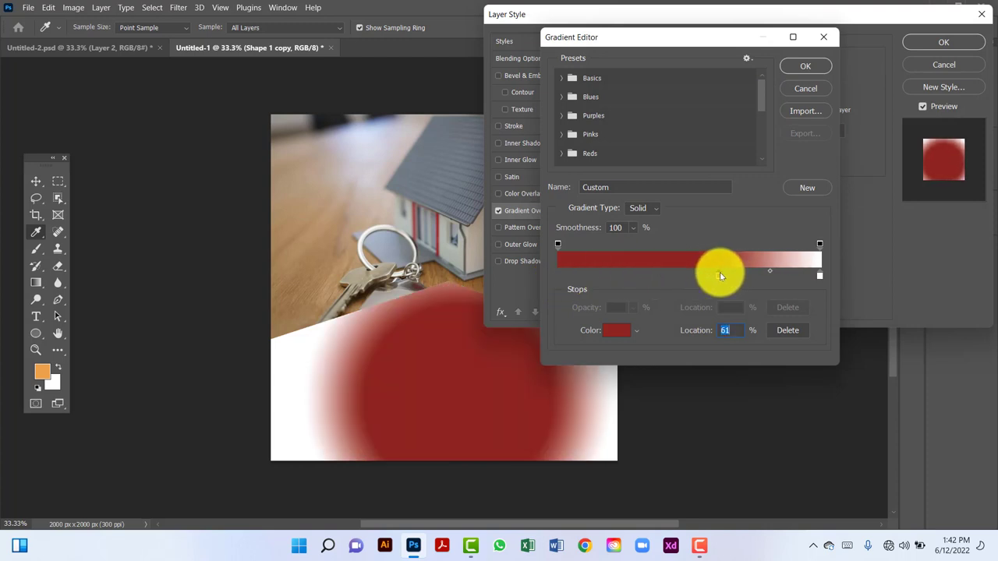
{"action": "left_click", "coordinate": [820, 276]}
{"action": "left_click_drag", "start_coordinate": [820, 276], "coordinate": [528, 283]}
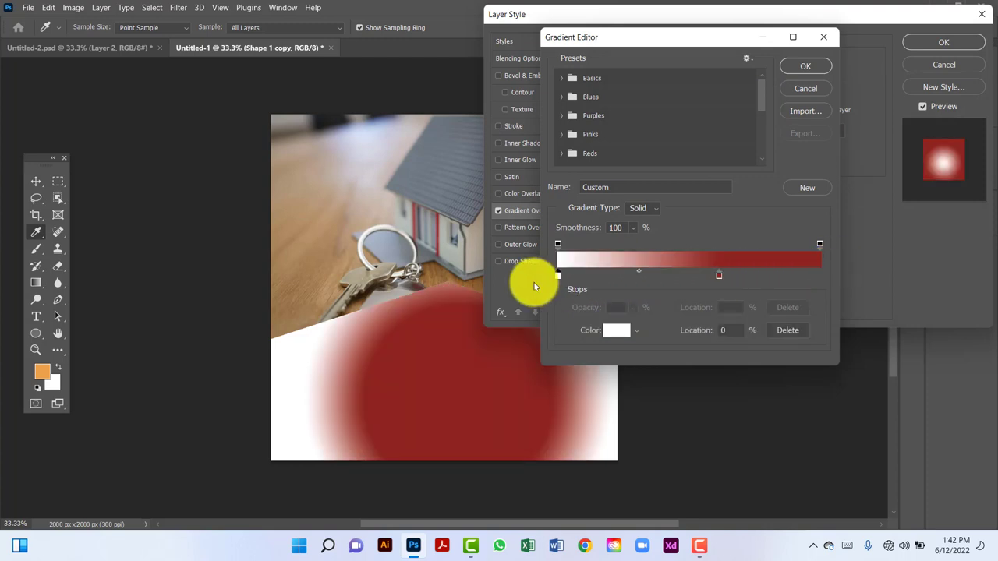
Move the gradient's red stop to 100% and change the Gradient Overlay style to Linear.
{"action": "left_click_drag", "start_coordinate": [720, 276], "coordinate": [848, 280]}
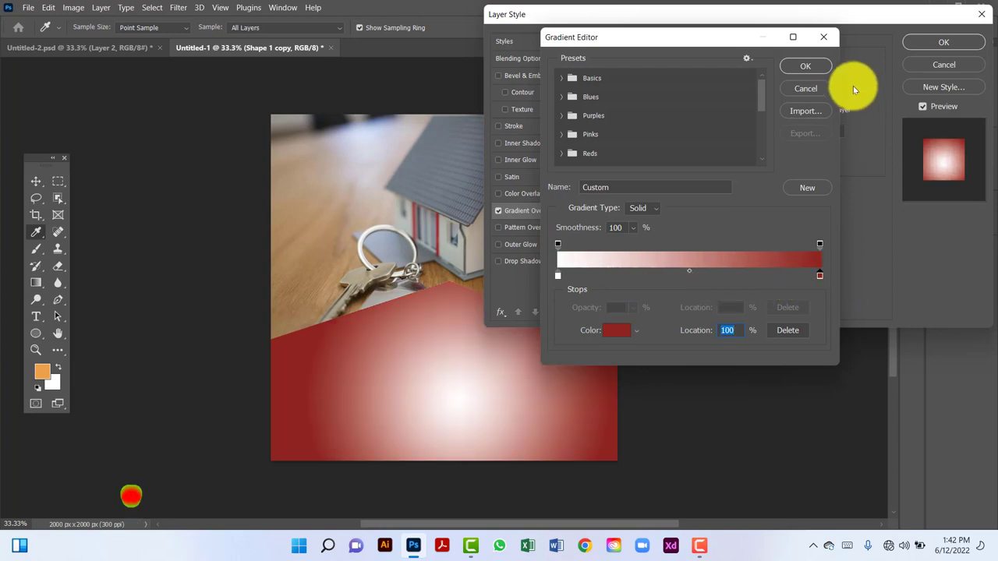
{"action": "left_click", "coordinate": [809, 67]}
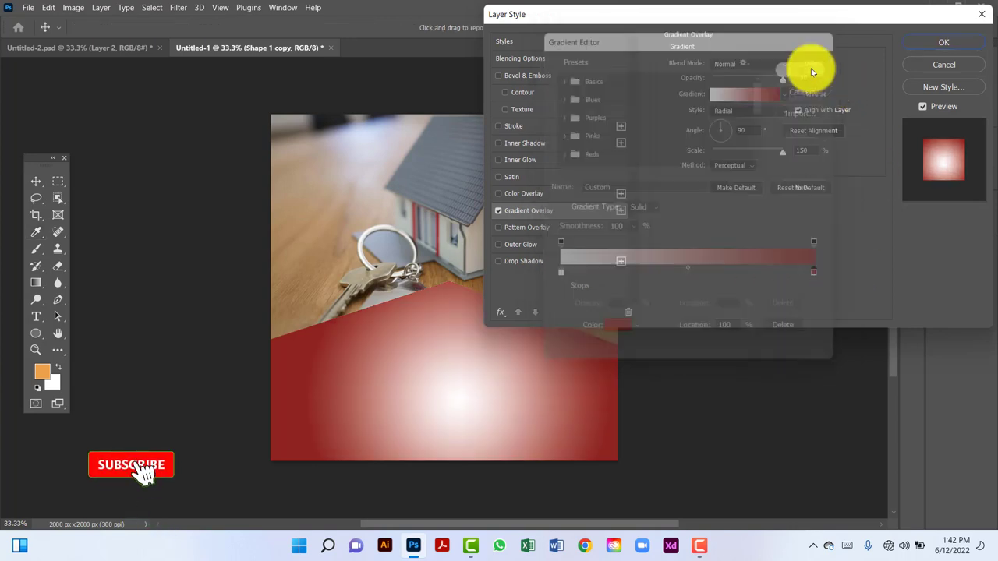
{"action": "left_click", "coordinate": [784, 110]}
{"action": "left_click", "coordinate": [758, 123]}
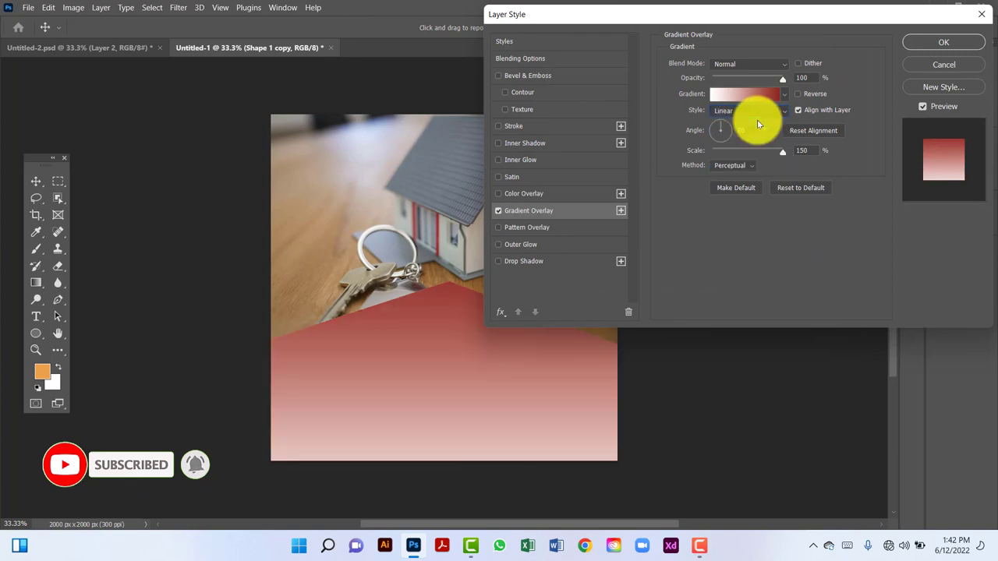
Shift the linear gradient downward within the shape so the upper part is solid dark red, and apply the layer style.
{"action": "left_click_drag", "start_coordinate": [441, 307], "coordinate": [442, 415]}
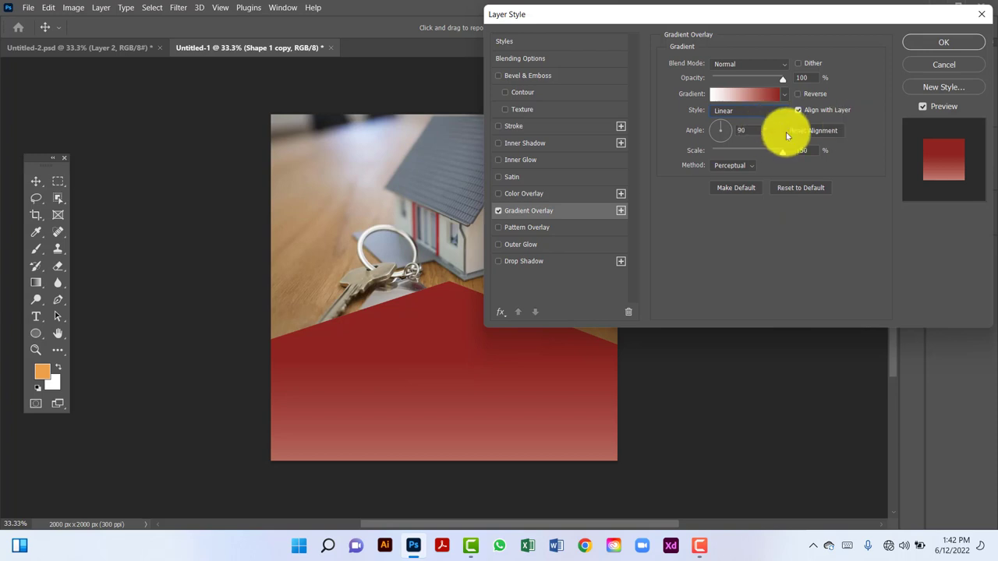
{"action": "left_click_drag", "start_coordinate": [809, 150], "coordinate": [778, 148]}
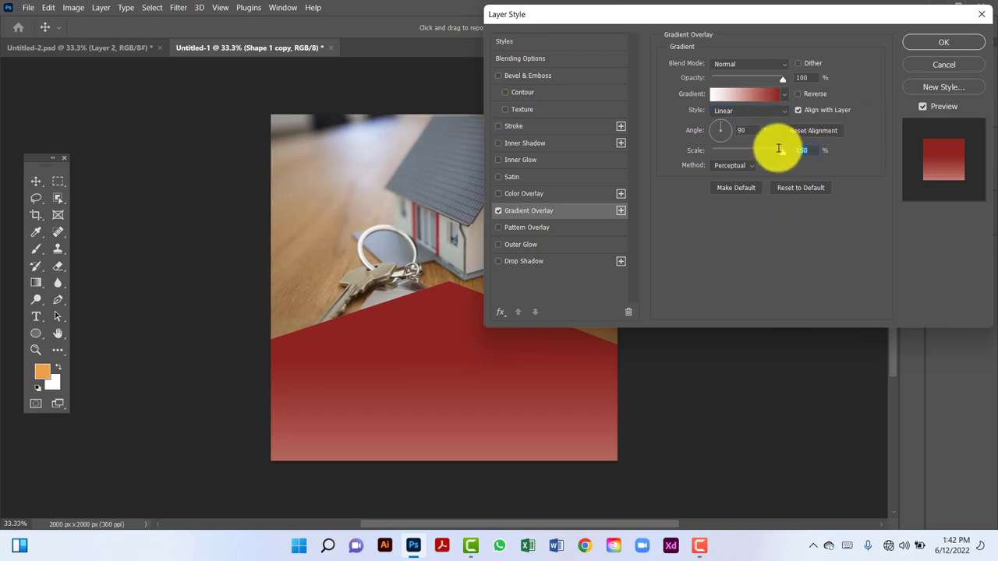
{"action": "left_click_drag", "start_coordinate": [808, 77], "coordinate": [716, 87]}
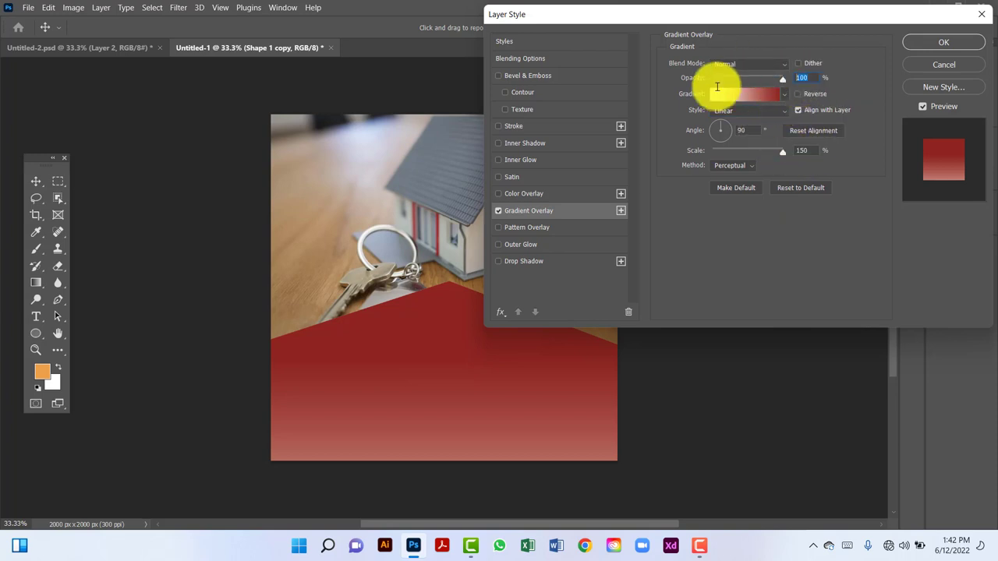
{"action": "left_click_drag", "start_coordinate": [746, 130], "coordinate": [712, 130]}
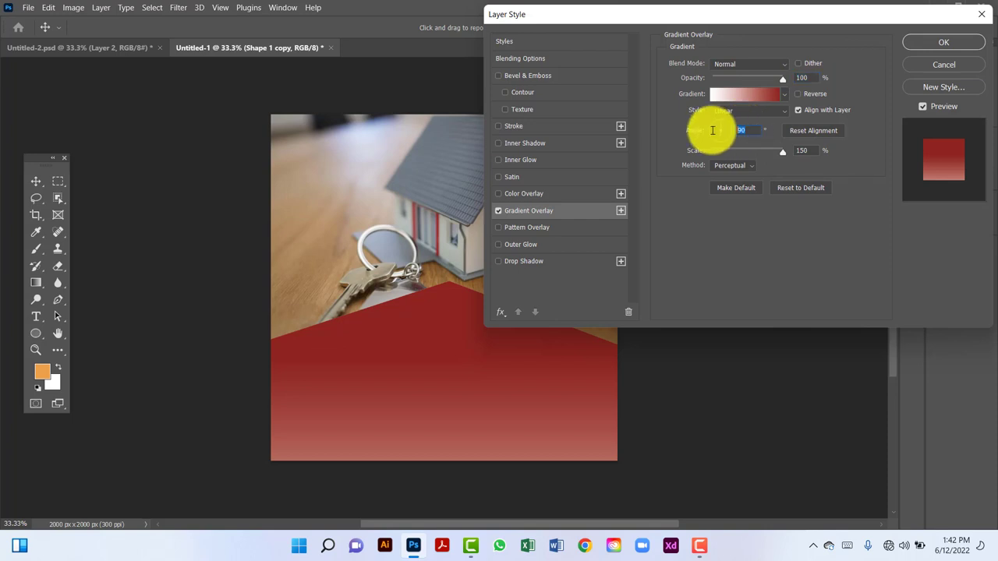
{"action": "left_click", "coordinate": [930, 42]}
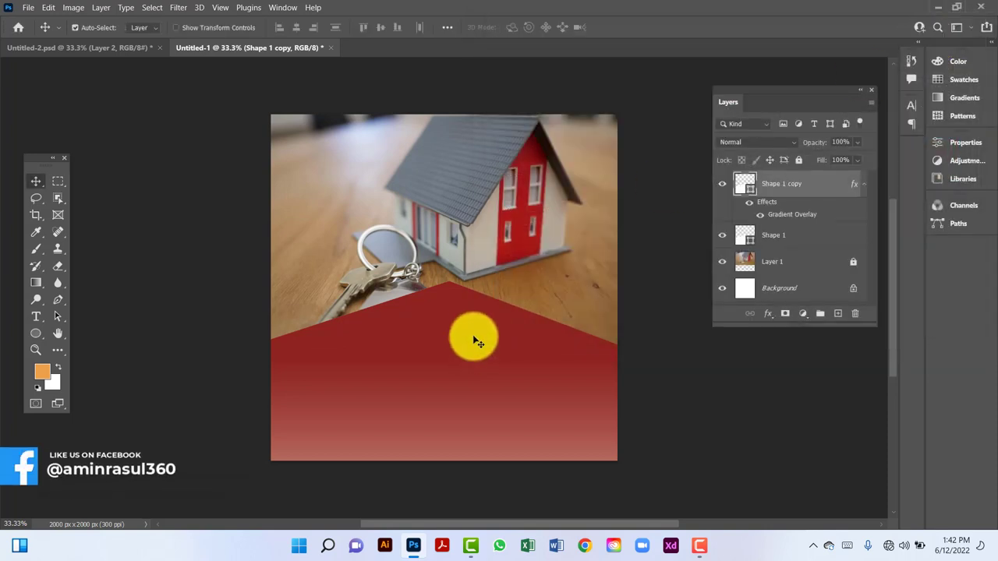
Move the gradient shape down slightly to Y 1575.50 px, exposing a thin white edge of the shape beneath it.
{"action": "key", "text": "ctrl+t"}
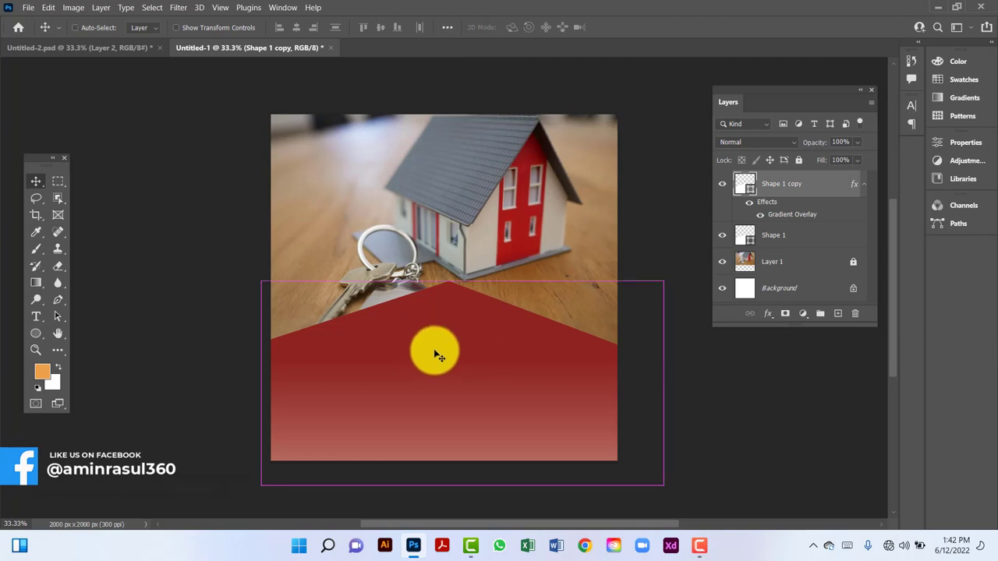
{"action": "left_click_drag", "start_coordinate": [449, 328], "coordinate": [449, 337]}
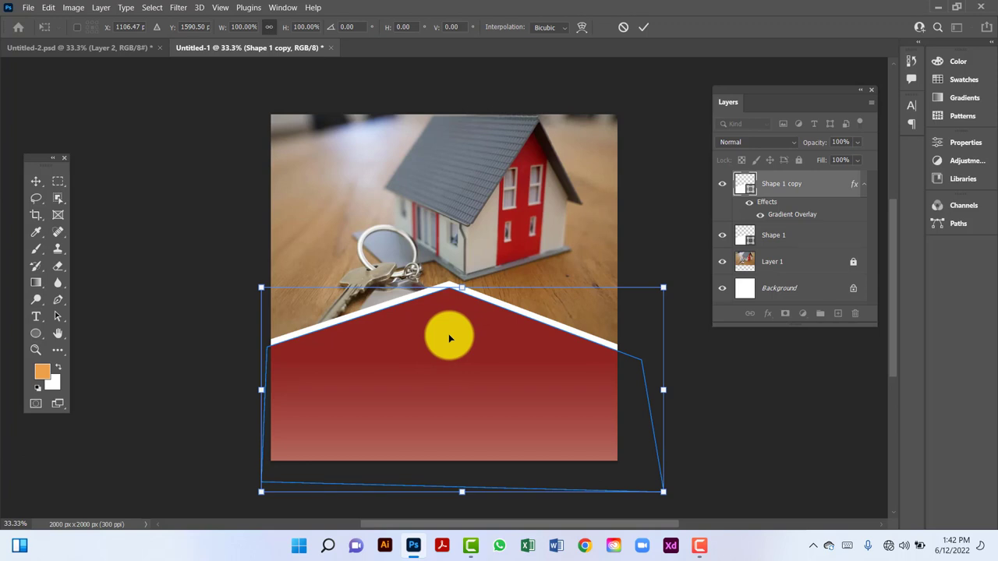
{"action": "key", "text": "Up"}
{"action": "key", "text": "Up"}
{"action": "key", "text": "Up"}
{"action": "key", "text": "Up"}
{"action": "key", "text": "Up"}
{"action": "key", "text": "Up"}
{"action": "key", "text": "Up"}
{"action": "key", "text": "Up"}
{"action": "key", "text": "Up"}
{"action": "key", "text": "Up"}
{"action": "key", "text": "Up"}
{"action": "key", "text": "Up"}
{"action": "key", "text": "Up"}
{"action": "key", "text": "Up"}
{"action": "key", "text": "Up"}
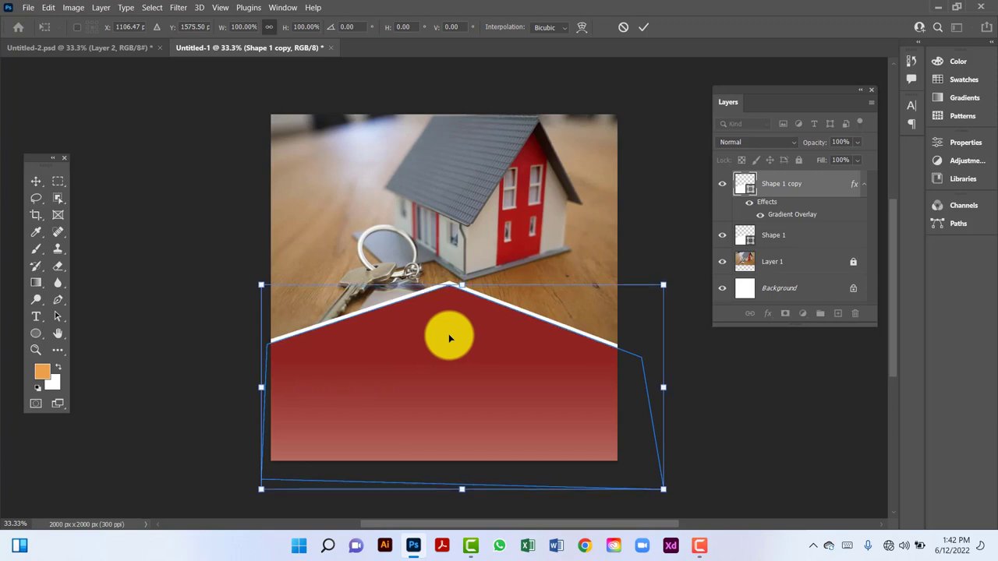
{"action": "key", "text": "Return"}
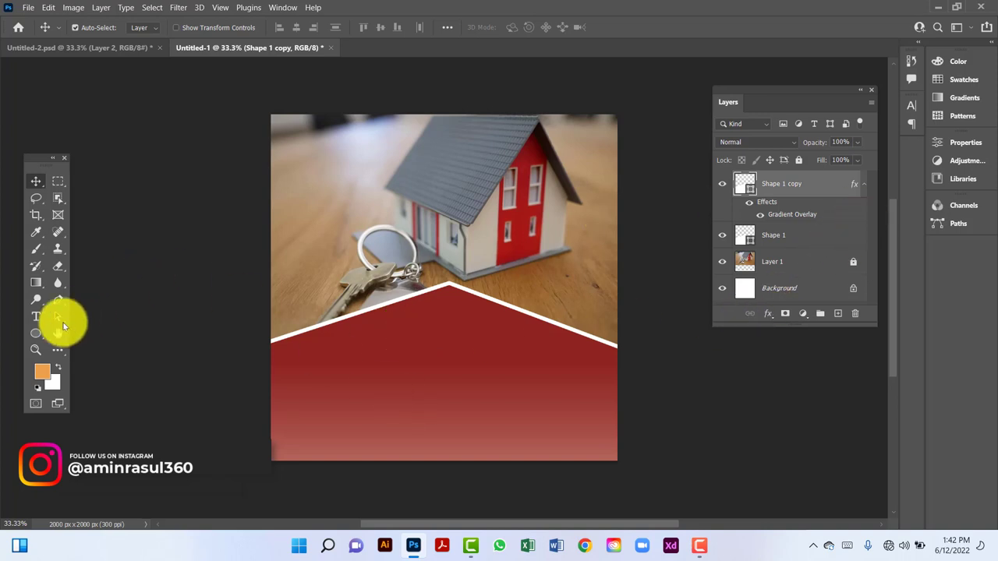
Draw a rectangle about 2032 x 2044 px that extends just past the canvas on all sides.
{"action": "left_click", "coordinate": [33, 335]}
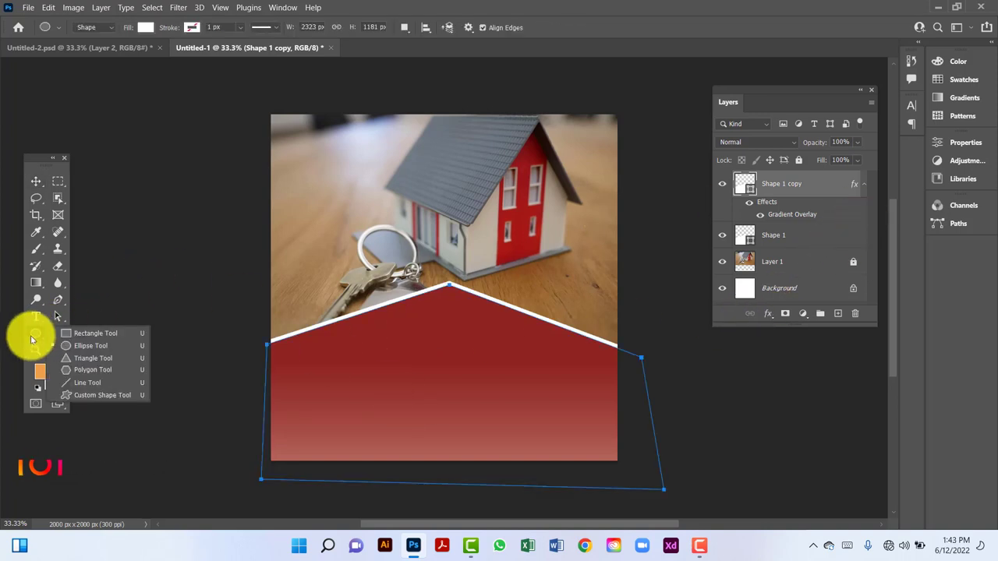
{"action": "left_click", "coordinate": [73, 334]}
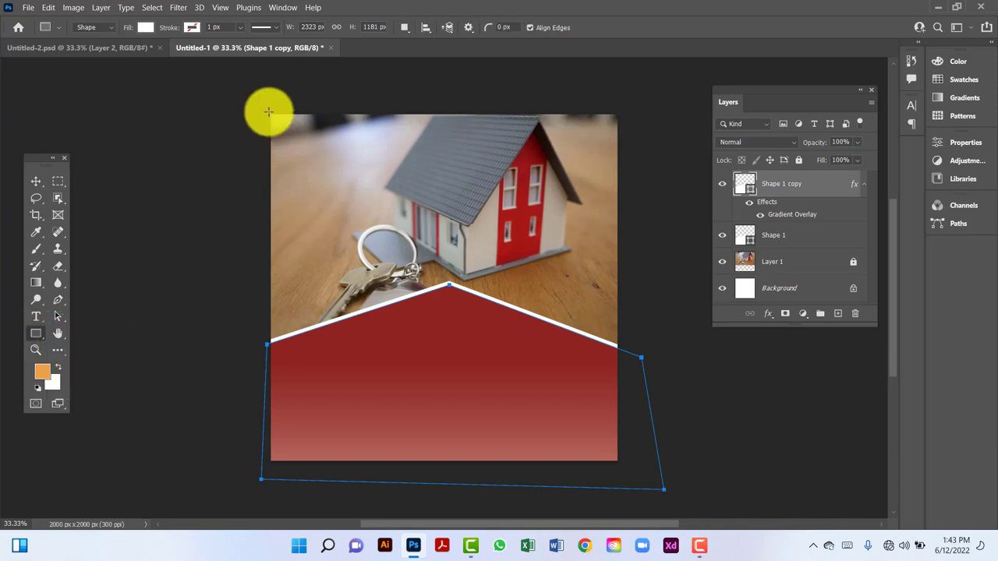
{"action": "left_click_drag", "start_coordinate": [269, 111], "coordinate": [620, 464]}
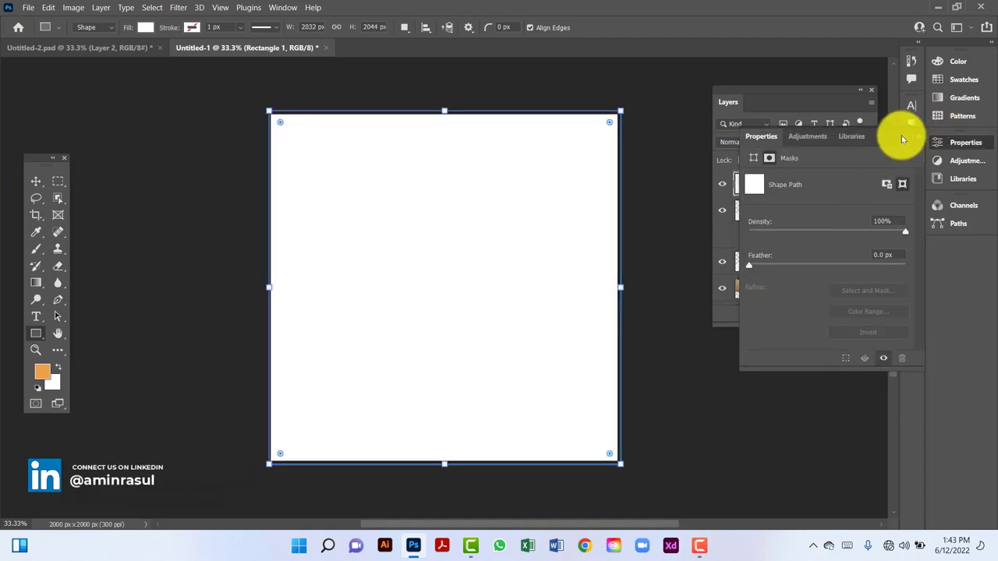
{"action": "left_click", "coordinate": [901, 135]}
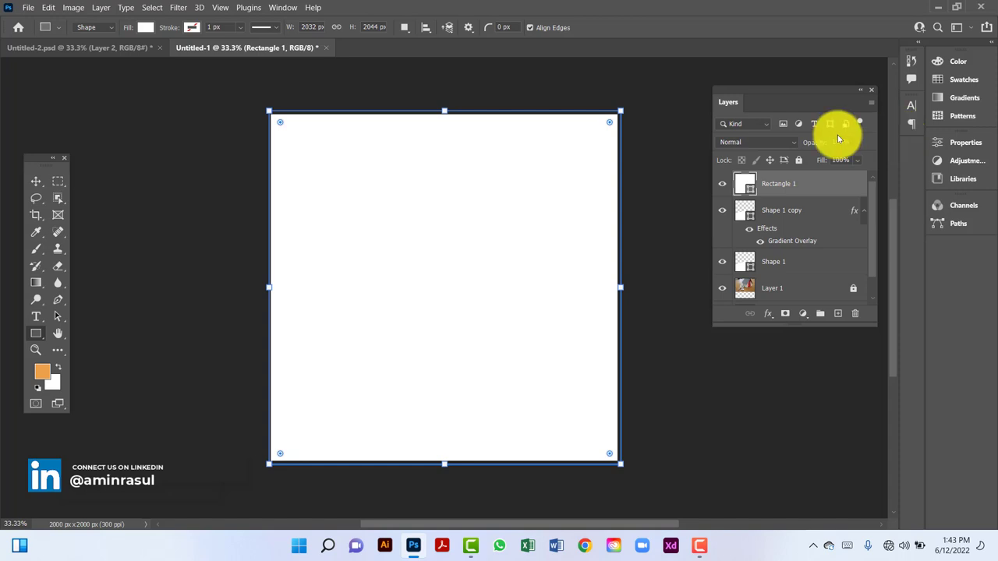
Remove the rectangle's fill and give it a white stroke.
{"action": "left_click", "coordinate": [142, 28]}
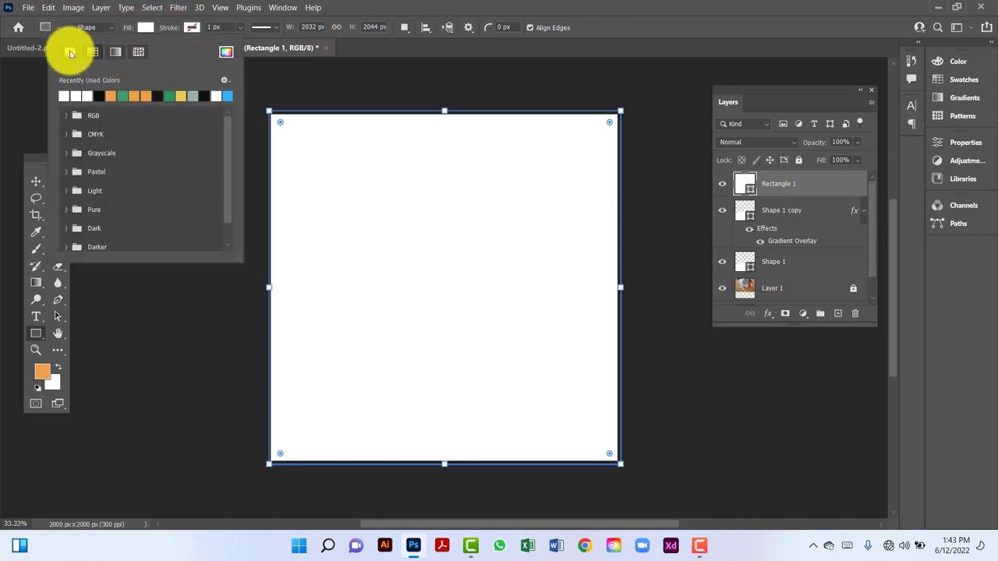
{"action": "left_click", "coordinate": [70, 53]}
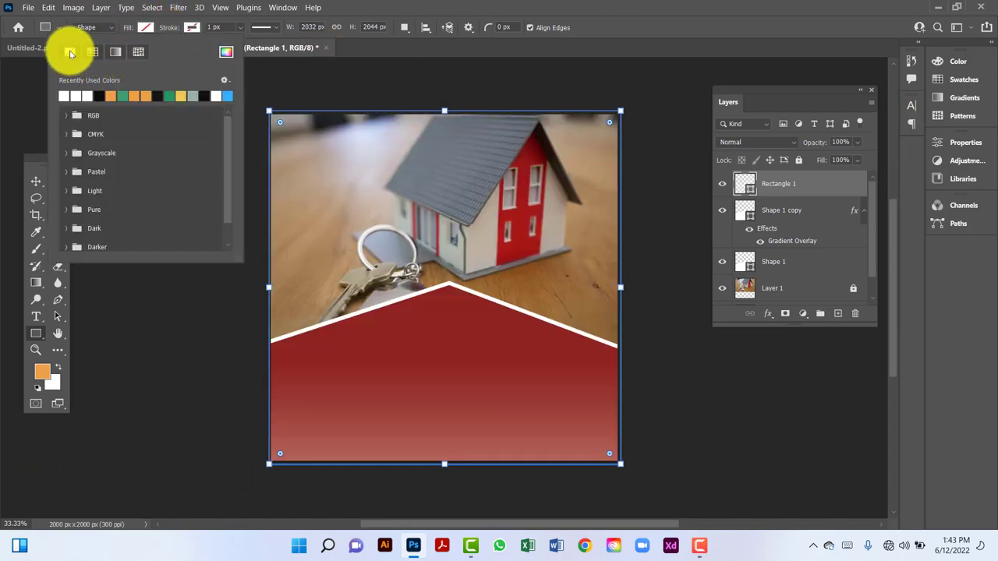
{"action": "left_click", "coordinate": [187, 29]}
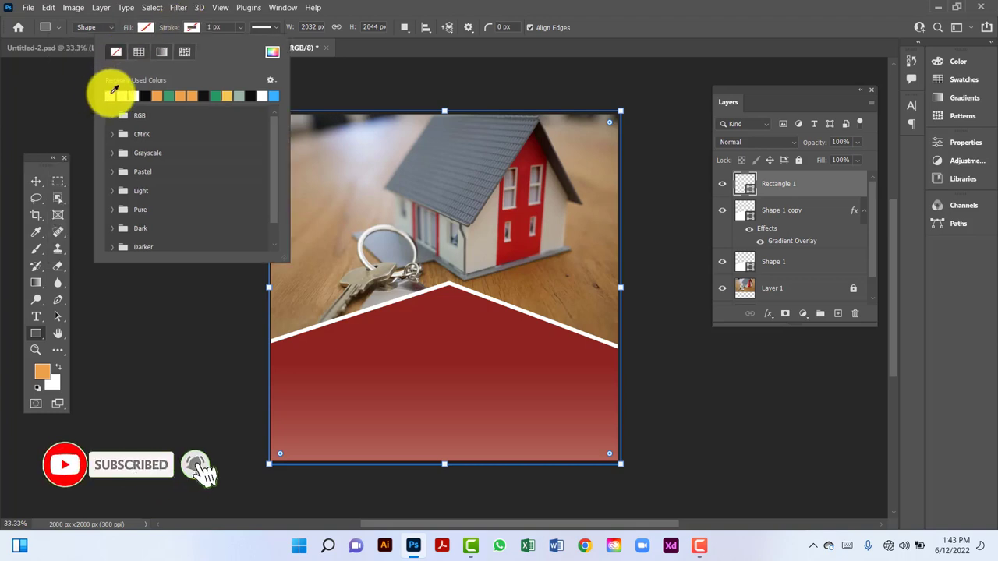
{"action": "left_click", "coordinate": [113, 89]}
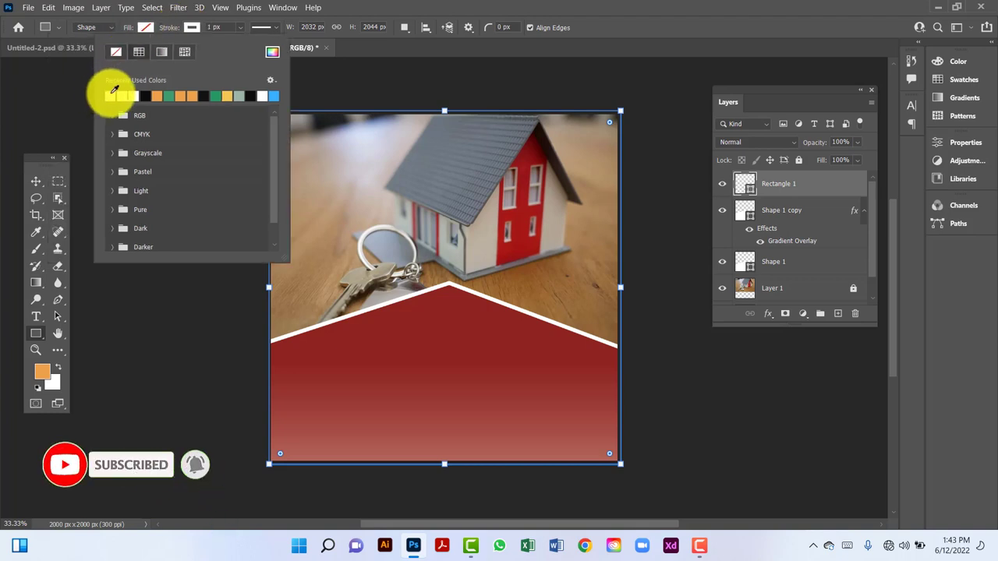
Try stroke widths of 50 px and 150 px on the rectangle.
{"action": "left_click", "coordinate": [207, 30]}
{"action": "type", "text": "50"}
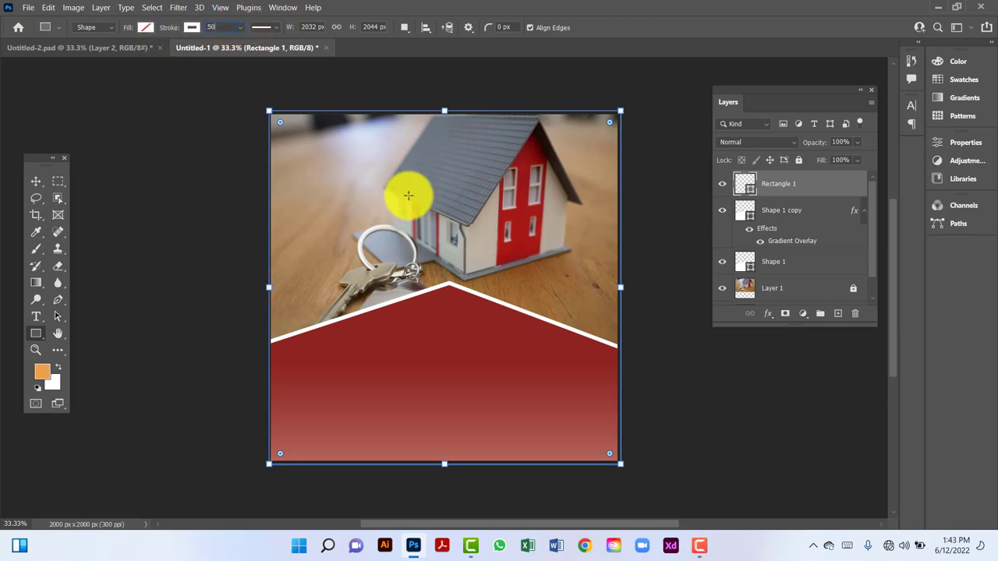
{"action": "left_click", "coordinate": [36, 181]}
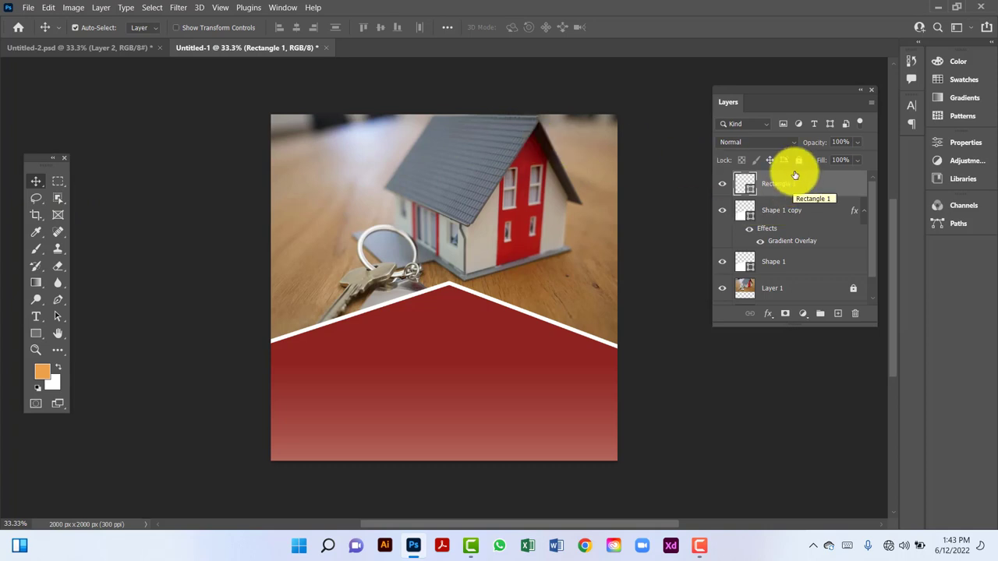
{"action": "left_click", "coordinate": [35, 334]}
{"action": "left_click", "coordinate": [232, 26]}
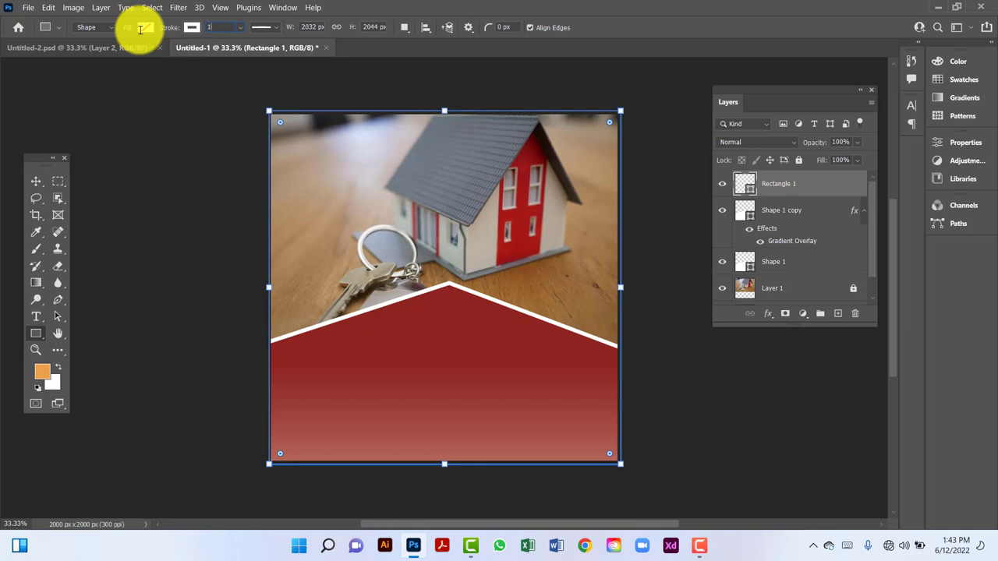
{"action": "key", "text": "Return"}
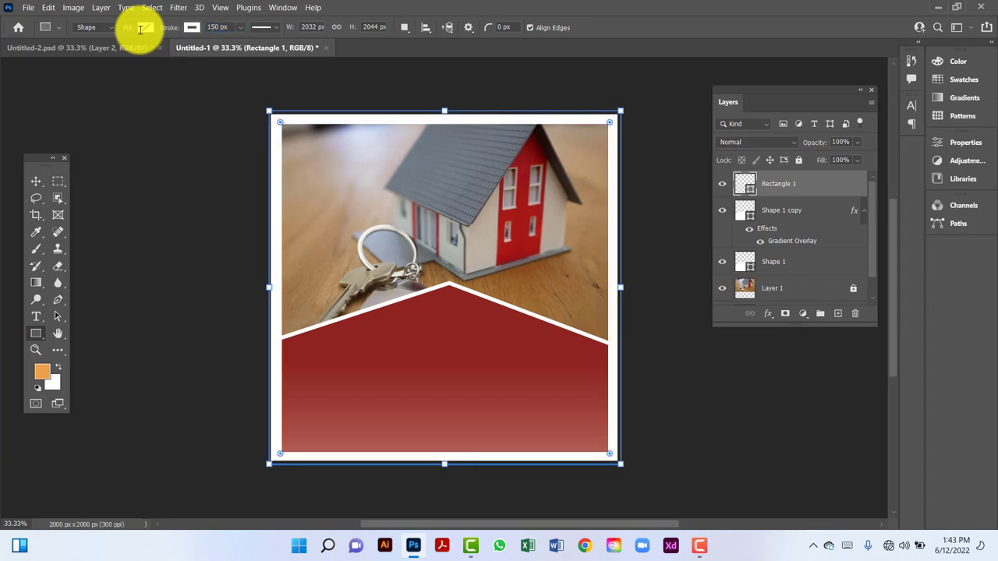
Reduce the rectangle's stroke width to 50 px and settle on 60 px.
{"action": "left_click", "coordinate": [226, 28]}
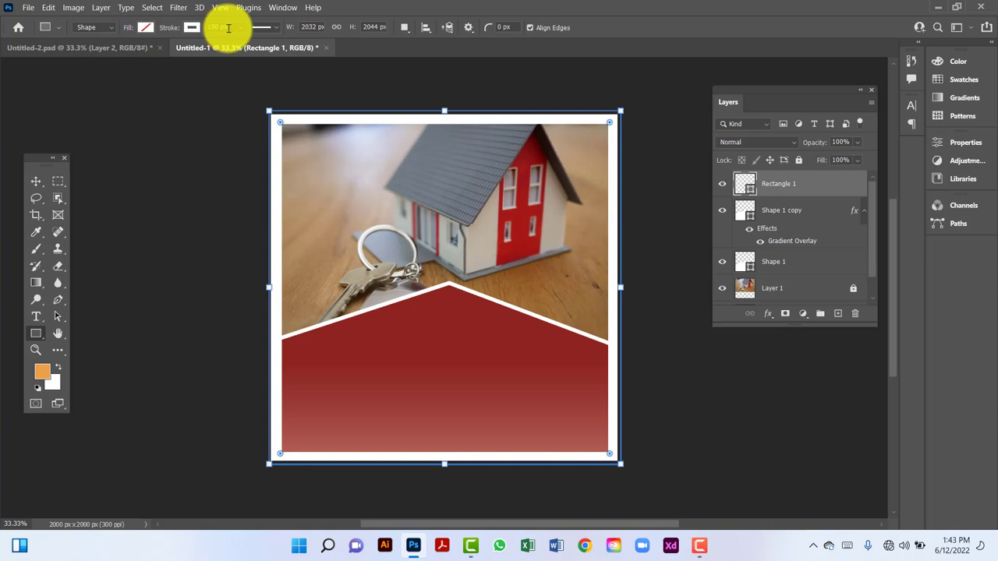
{"action": "key", "text": "Return"}
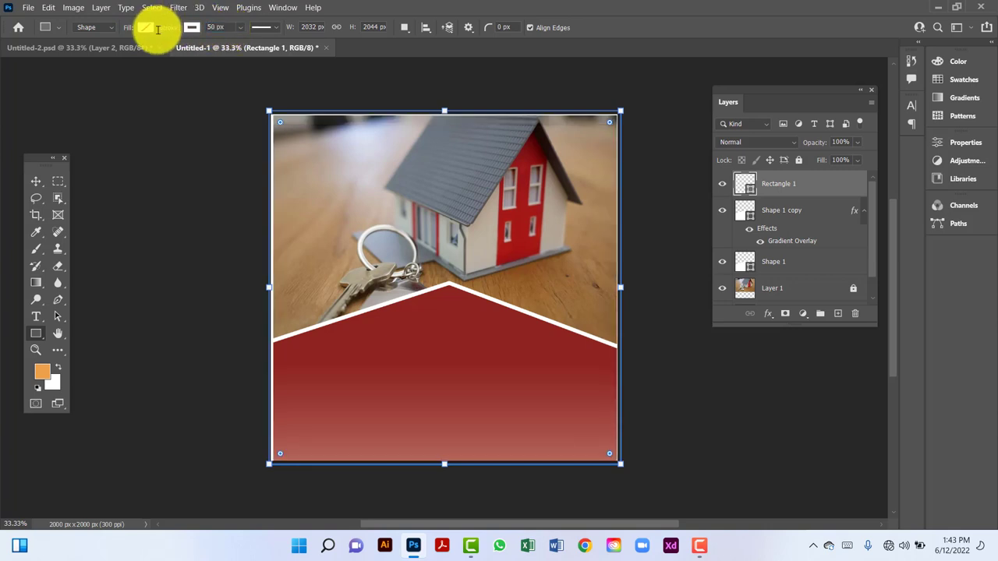
{"action": "left_click", "coordinate": [225, 27]}
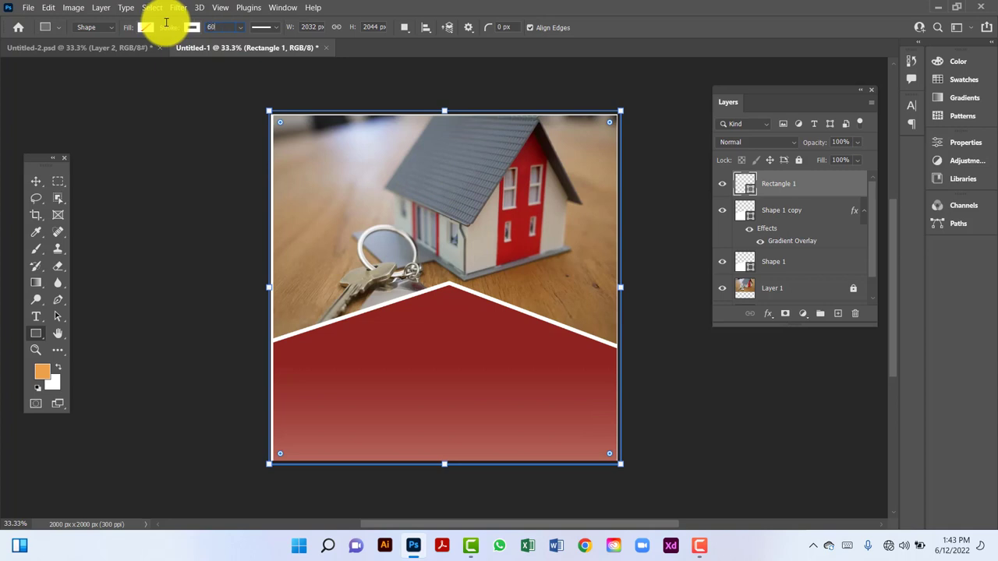
{"action": "left_click", "coordinate": [33, 186]}
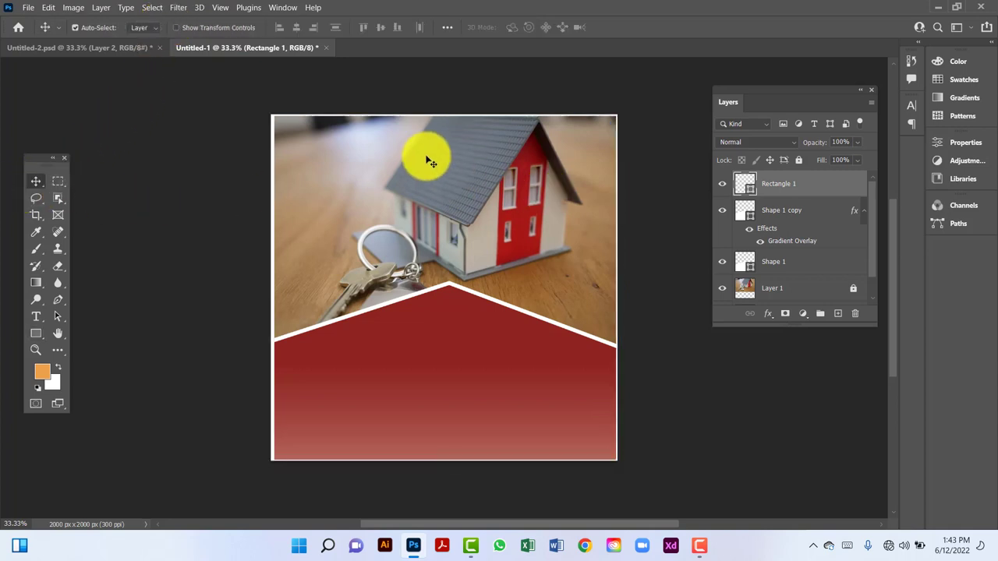
Scale the border rectangle to 99.29% and nudge it vertically to Y 1000.50 px to even its top and bottom edges.
{"action": "key", "text": "ctrl+t"}
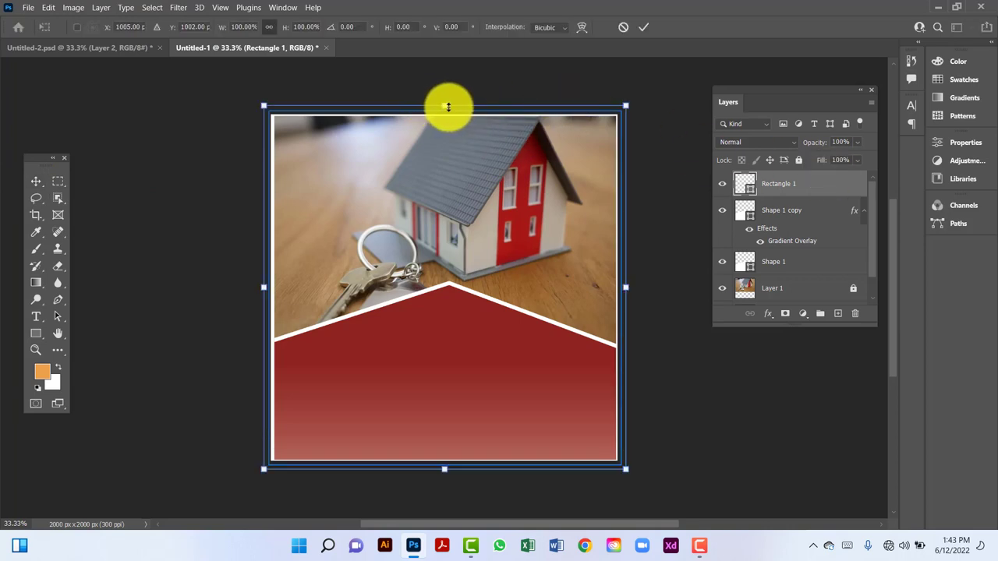
{"action": "left_click_drag", "start_coordinate": [442, 106], "coordinate": [446, 109]}
{"action": "key", "text": "Up"}
{"action": "key", "text": "Up"}
{"action": "key", "text": "Up"}
{"action": "key", "text": "Up"}
{"action": "key", "text": "Up"}
{"action": "key", "text": "Up"}
{"action": "key", "text": "Up"}
{"action": "key", "text": "Up"}
{"action": "key", "text": "Up"}
{"action": "key", "text": "Up"}
{"action": "key", "text": "Up"}
{"action": "key", "text": "Up"}
{"action": "key", "text": "Up"}
{"action": "key", "text": "Up"}
{"action": "key", "text": "Up"}
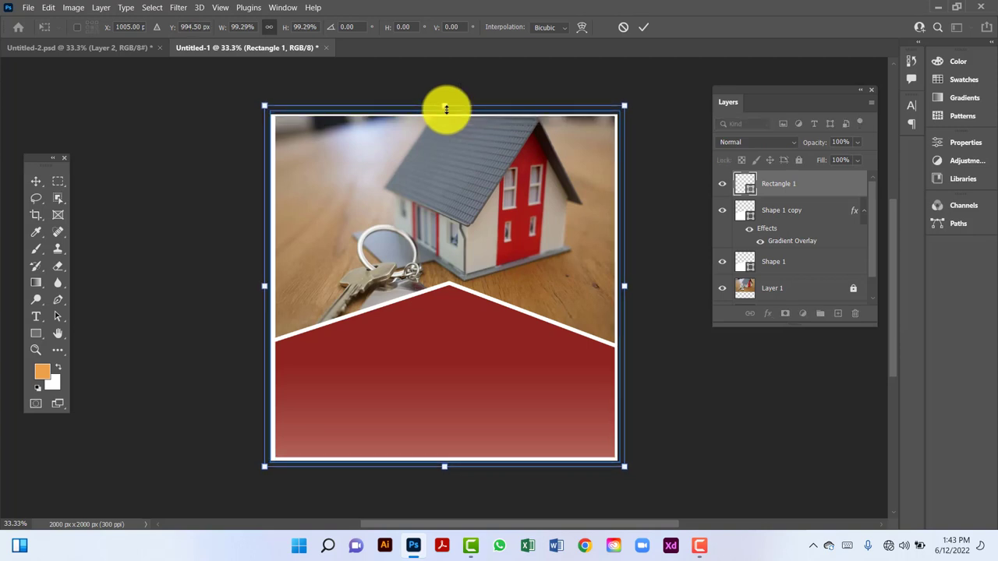
{"action": "key", "text": "Down"}
{"action": "key", "text": "Down"}
{"action": "key", "text": "Down"}
{"action": "key", "text": "Down"}
{"action": "key", "text": "Down"}
{"action": "key", "text": "Down"}
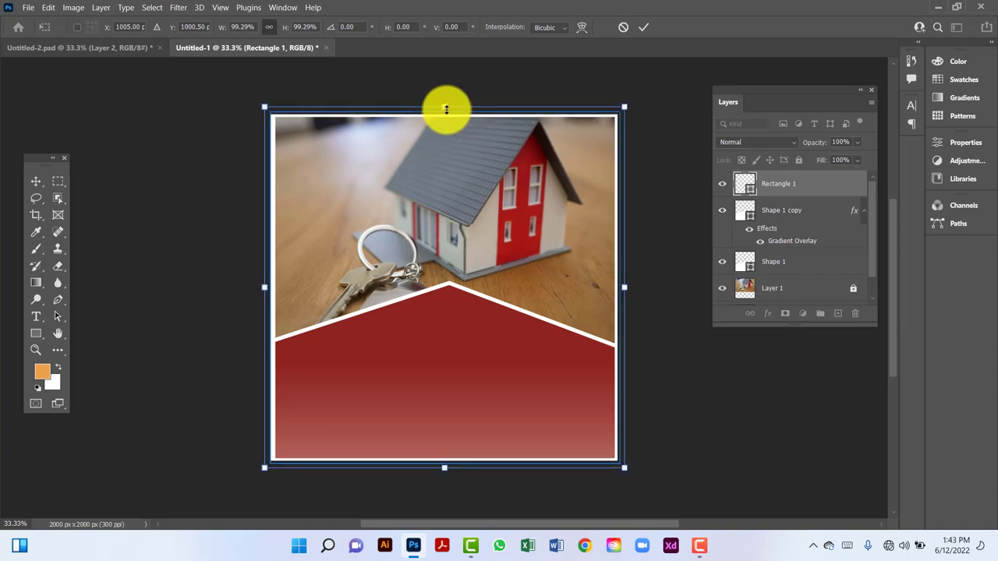
Nudge the border rectangle horizontally to X 1002 px to even its side edges, and commit the transform.
{"action": "key", "text": "Left"}
{"action": "key", "text": "Left"}
{"action": "key", "text": "Left"}
{"action": "key", "text": "Left"}
{"action": "key", "text": "Left"}
{"action": "key", "text": "Left"}
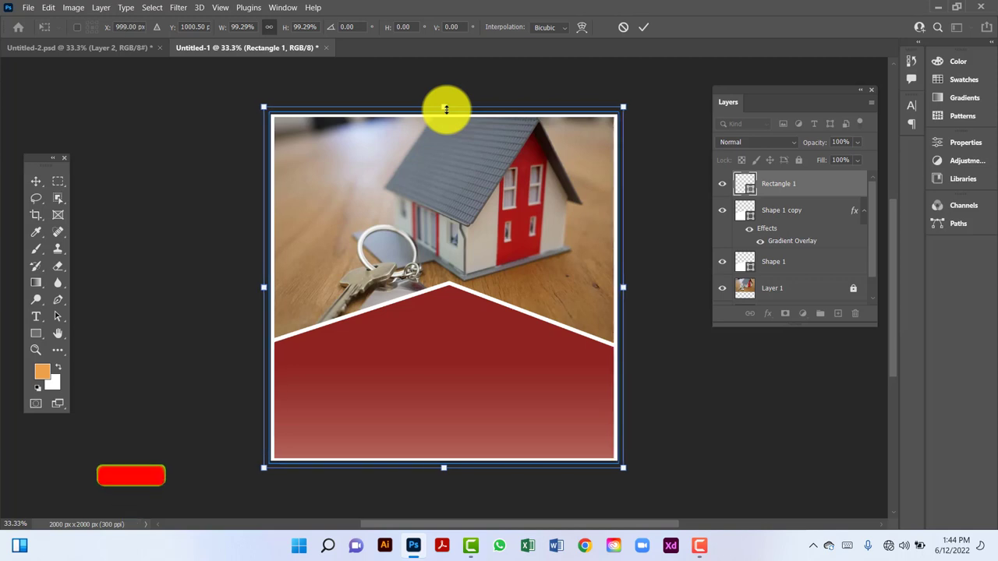
{"action": "key", "text": "Right"}
{"action": "key", "text": "Right"}
{"action": "key", "text": "Right"}
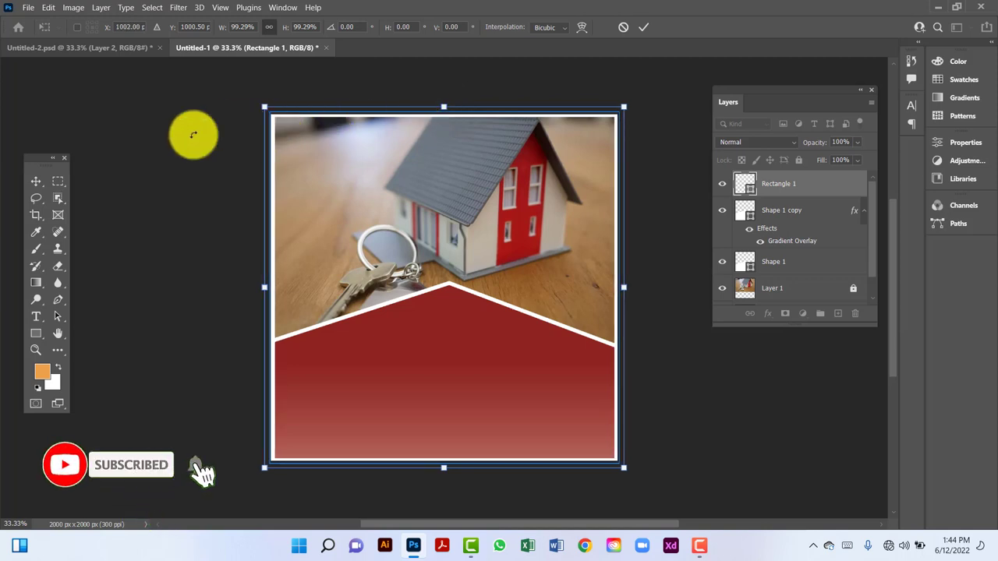
{"action": "left_click", "coordinate": [30, 184]}
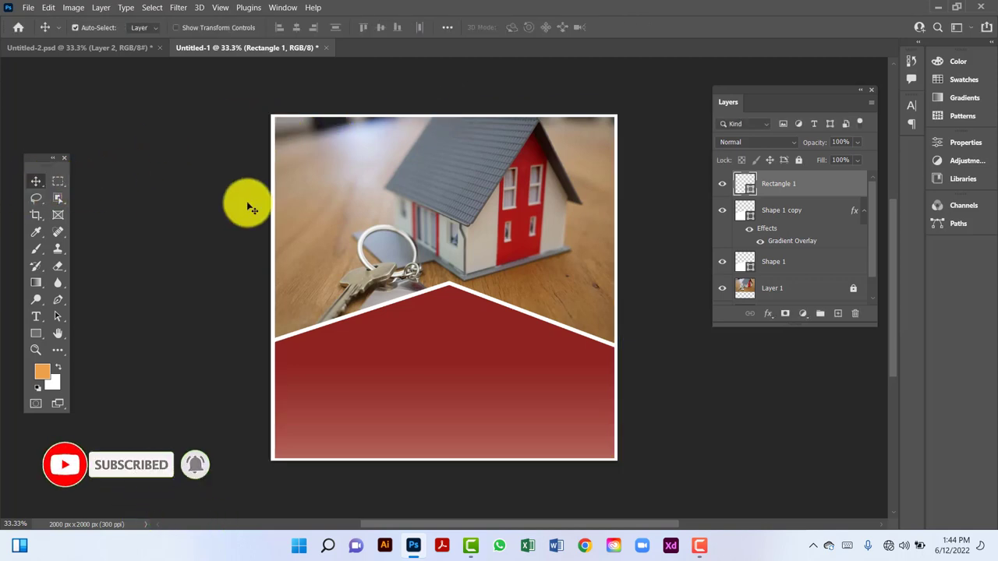
{"action": "left_click_drag", "start_coordinate": [869, 205], "coordinate": [866, 254]}
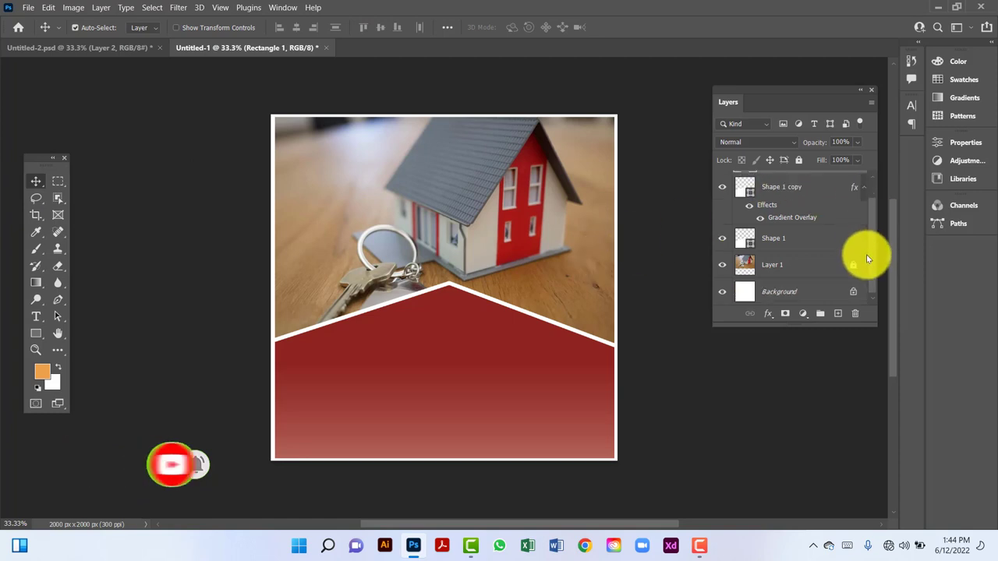
Unlock the Background layer and put all layers, from it up to Rectangle 1, into one group.
{"action": "left_click", "coordinate": [853, 292]}
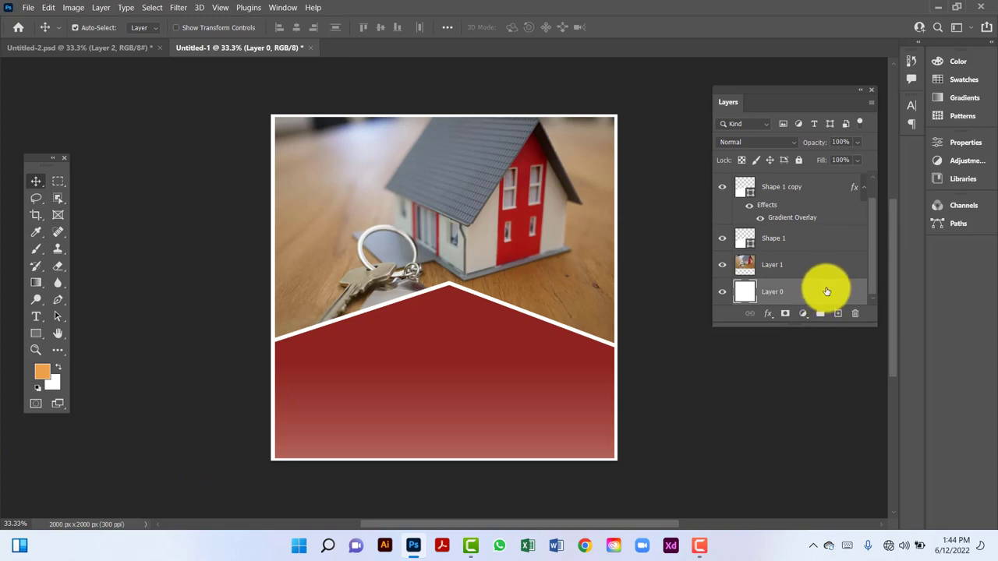
{"action": "left_click_drag", "start_coordinate": [869, 250], "coordinate": [863, 182]}
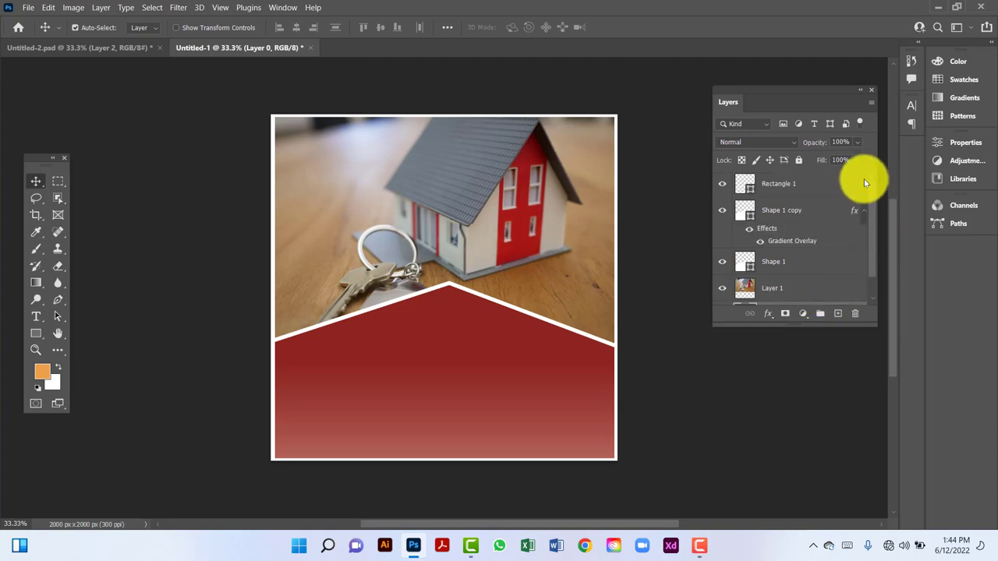
{"action": "left_click", "coordinate": [817, 188], "text": "shift"}
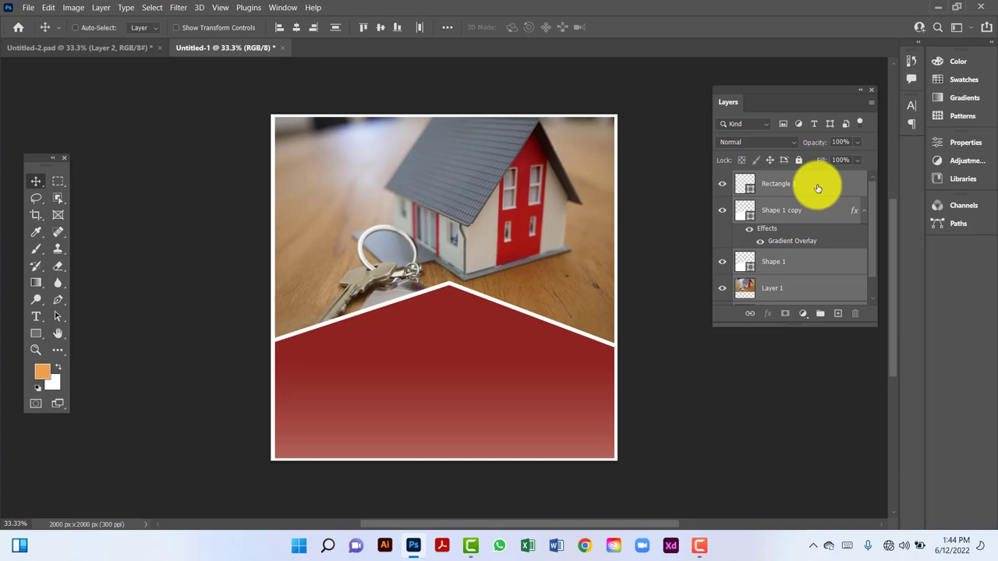
{"action": "key", "text": "ctrl+g"}
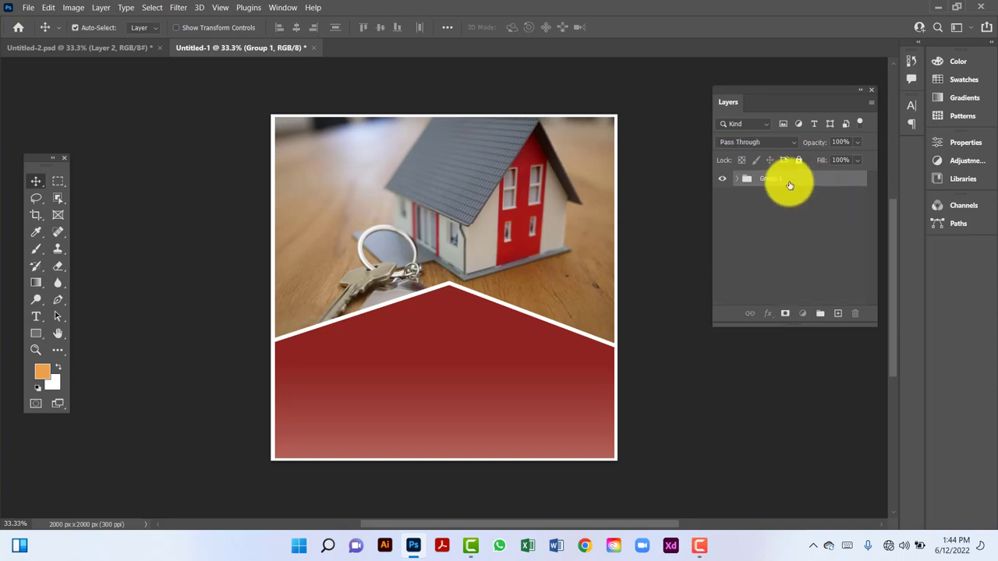
Rename the new layer group as Design and lock it completely.
{"action": "double_click", "coordinate": [784, 181]}
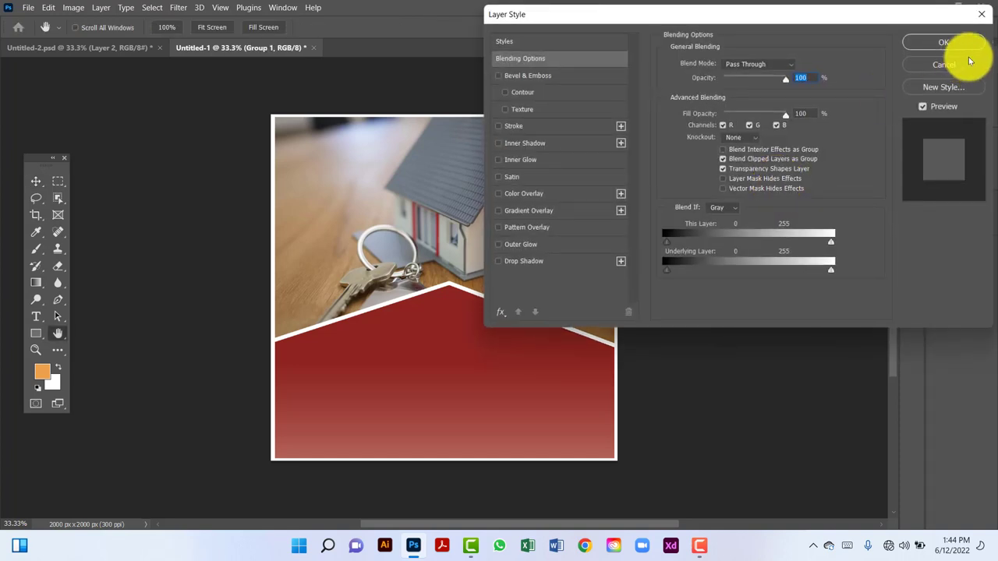
{"action": "left_click", "coordinate": [981, 15]}
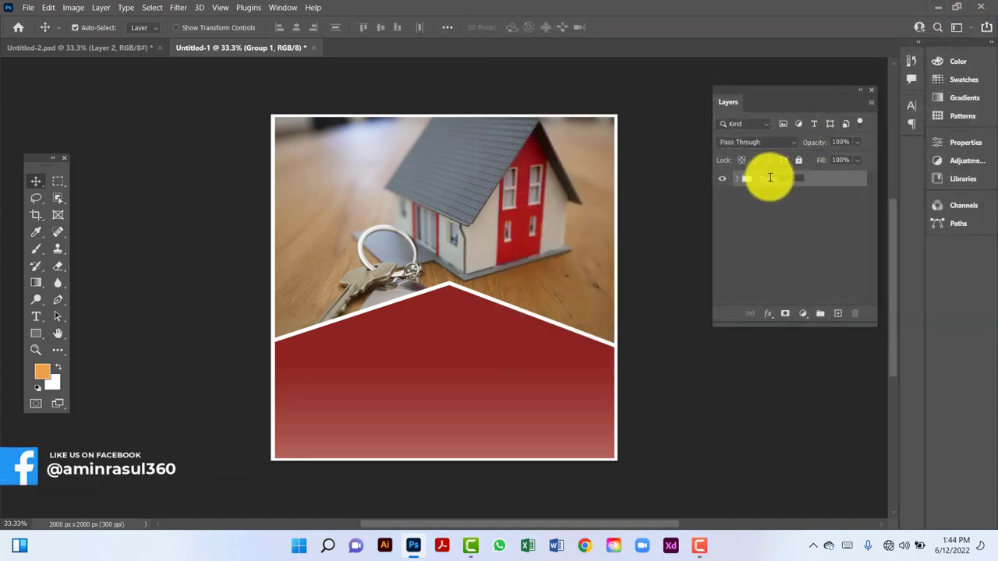
{"action": "key", "text": "Return"}
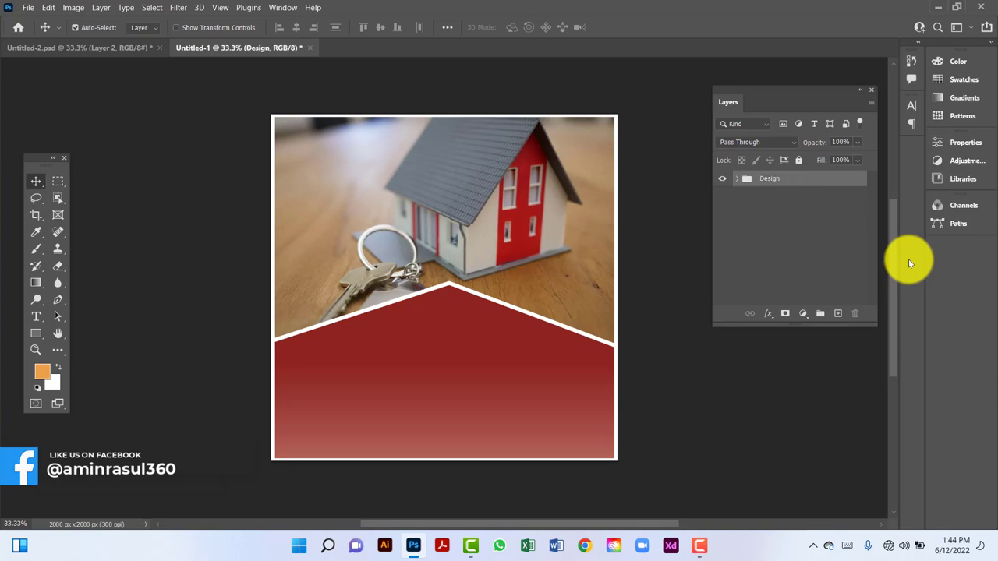
{"action": "left_click", "coordinate": [799, 160]}
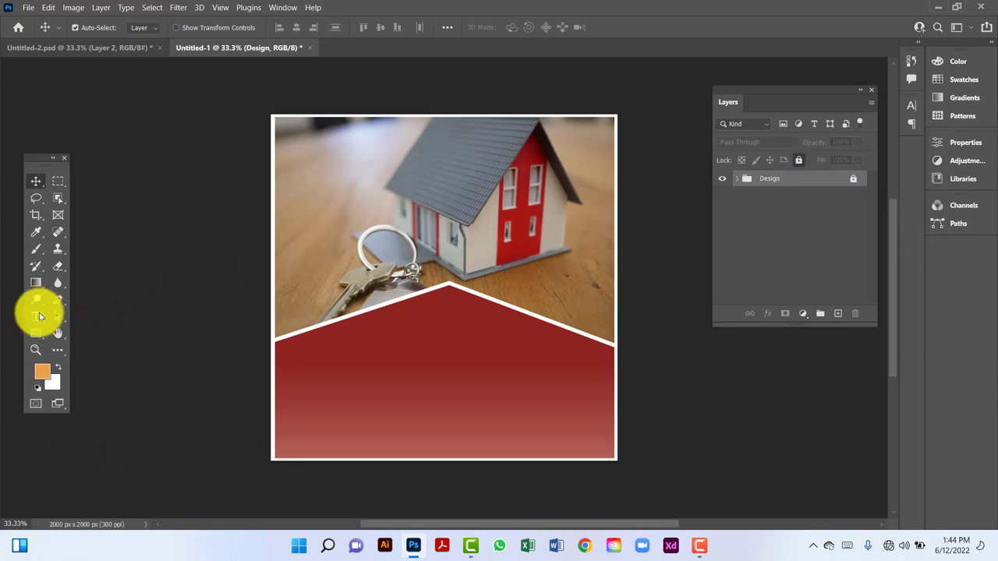
Create a 100 x 100 px polygon shape with 12 sides on the photo, beside the keys.
{"action": "left_click", "coordinate": [38, 333]}
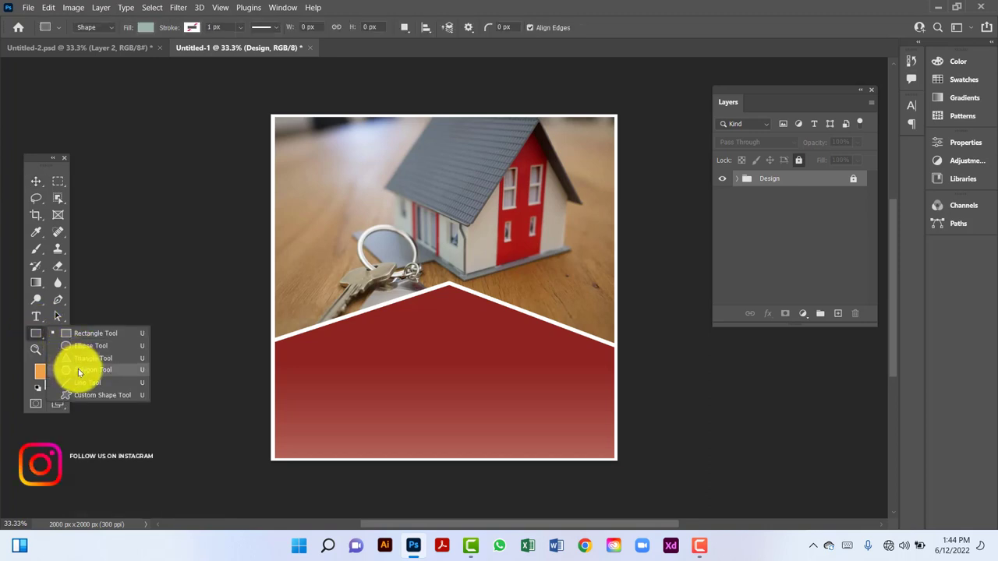
{"action": "left_click", "coordinate": [122, 368]}
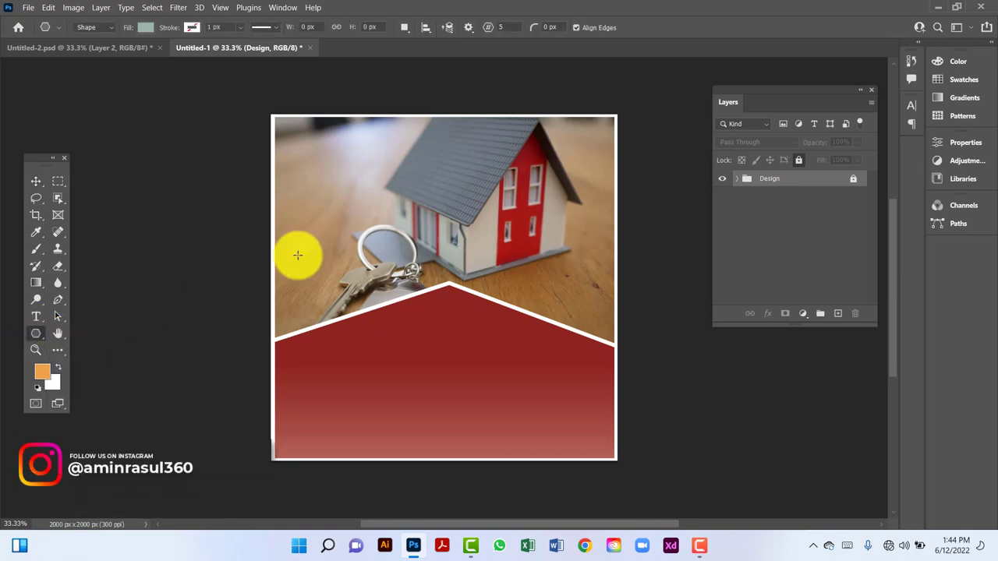
{"action": "left_click", "coordinate": [299, 249]}
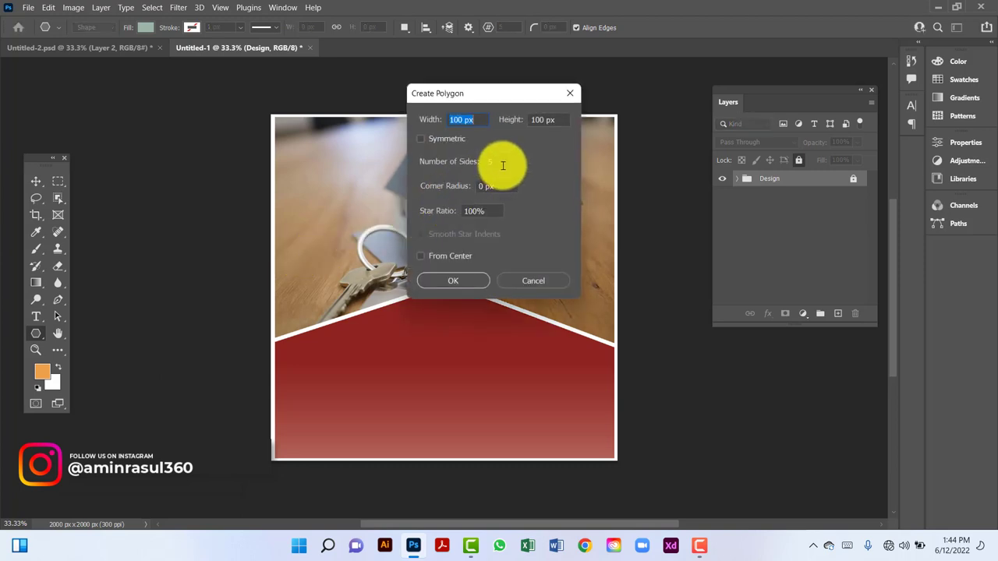
{"action": "left_click", "coordinate": [502, 164]}
{"action": "type", "text": "12"}
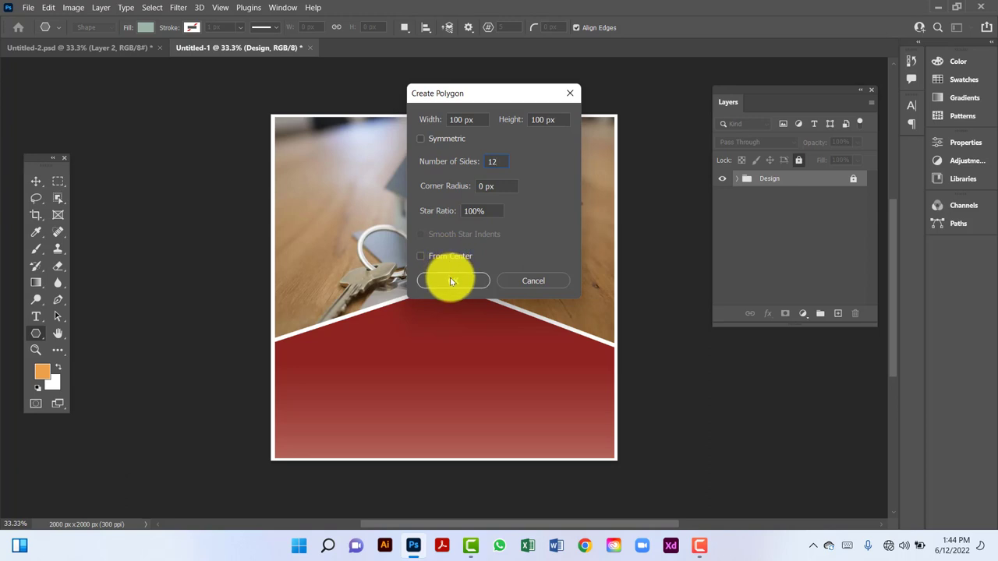
{"action": "left_click", "coordinate": [452, 281]}
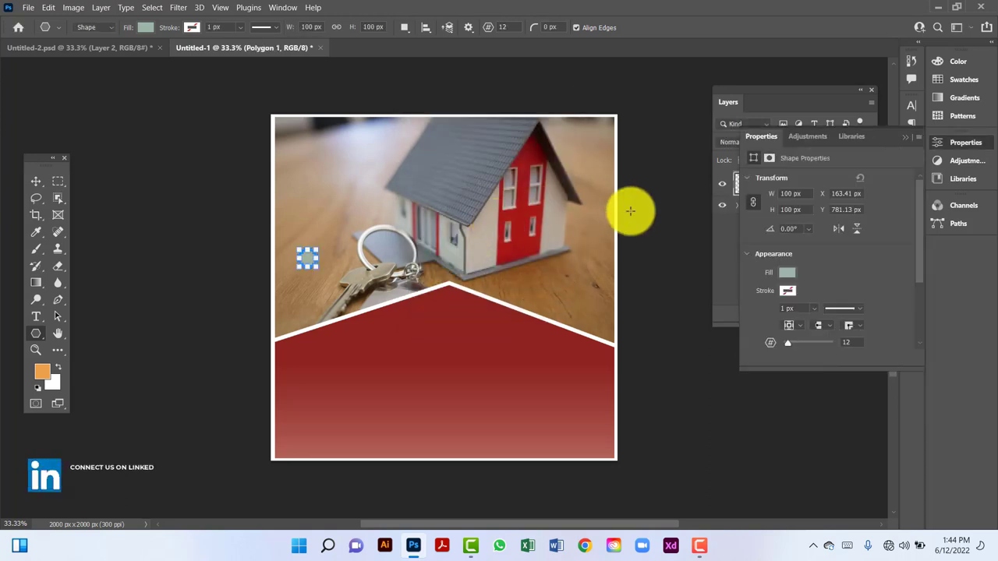
{"action": "left_click", "coordinate": [904, 136]}
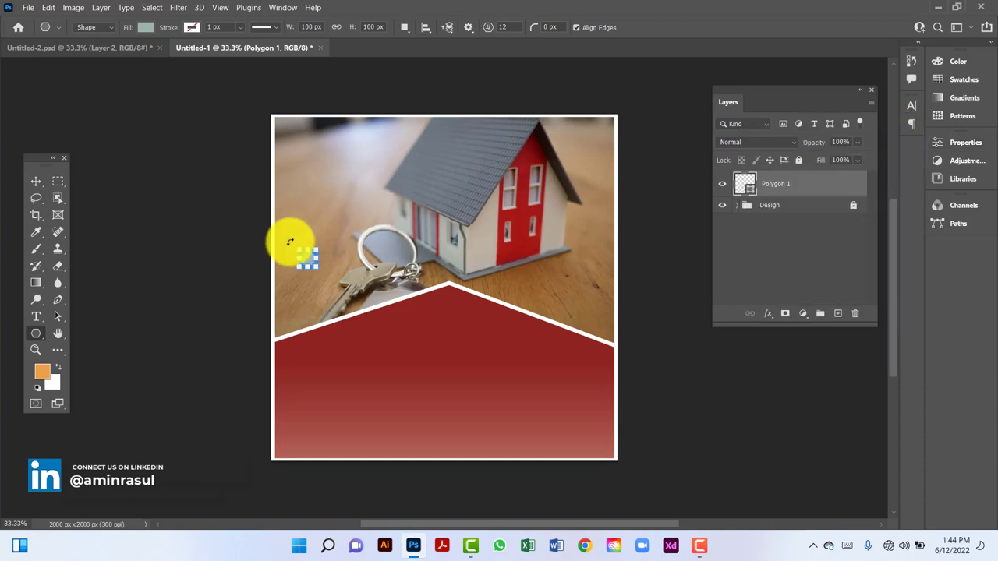
Scale the polygon up to about 449% and place it beside the house roof, above the key ring.
{"action": "left_click", "coordinate": [36, 181]}
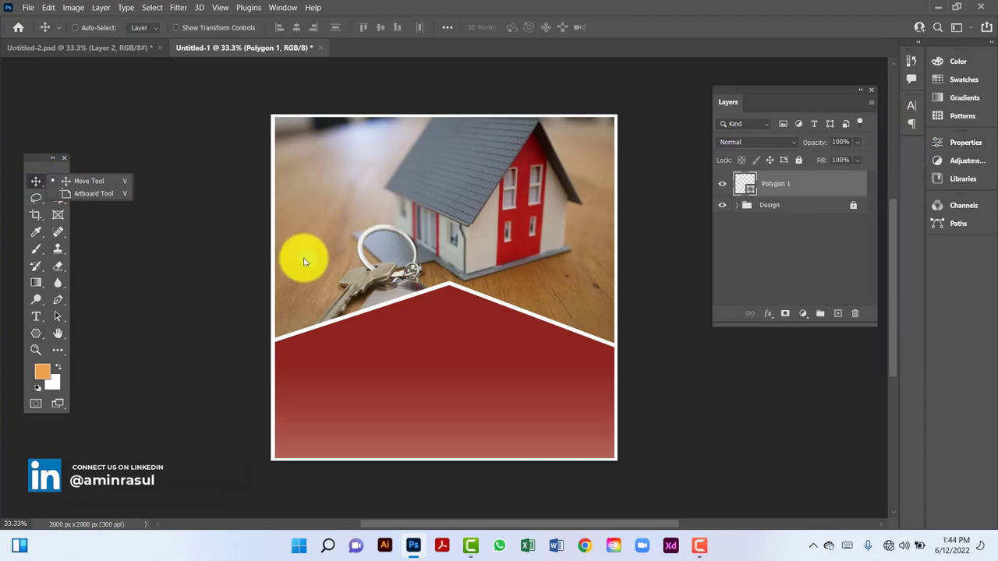
{"action": "key", "text": "ctrl+t"}
{"action": "left_click_drag", "start_coordinate": [323, 241], "coordinate": [401, 185]}
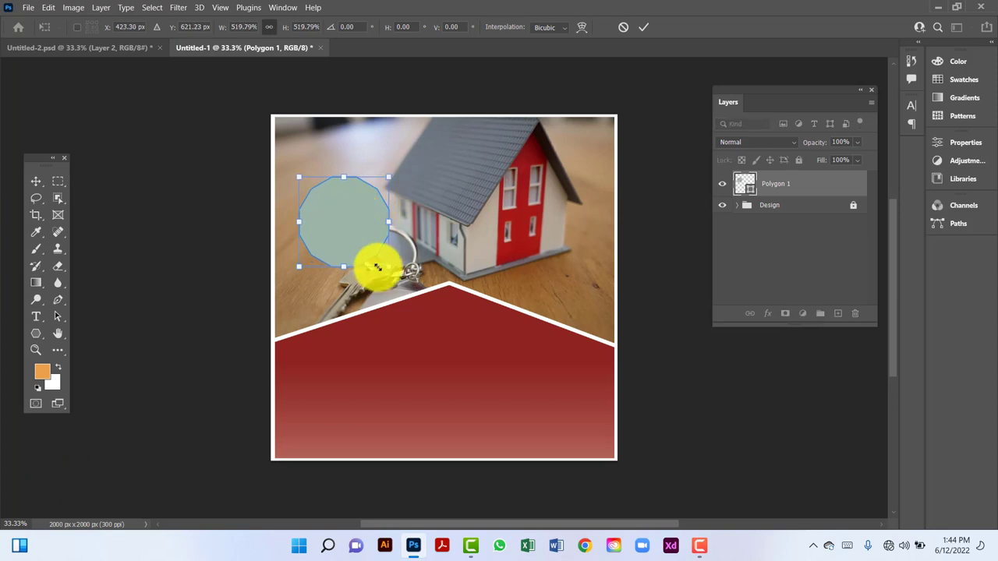
{"action": "left_click_drag", "start_coordinate": [377, 265], "coordinate": [368, 254]}
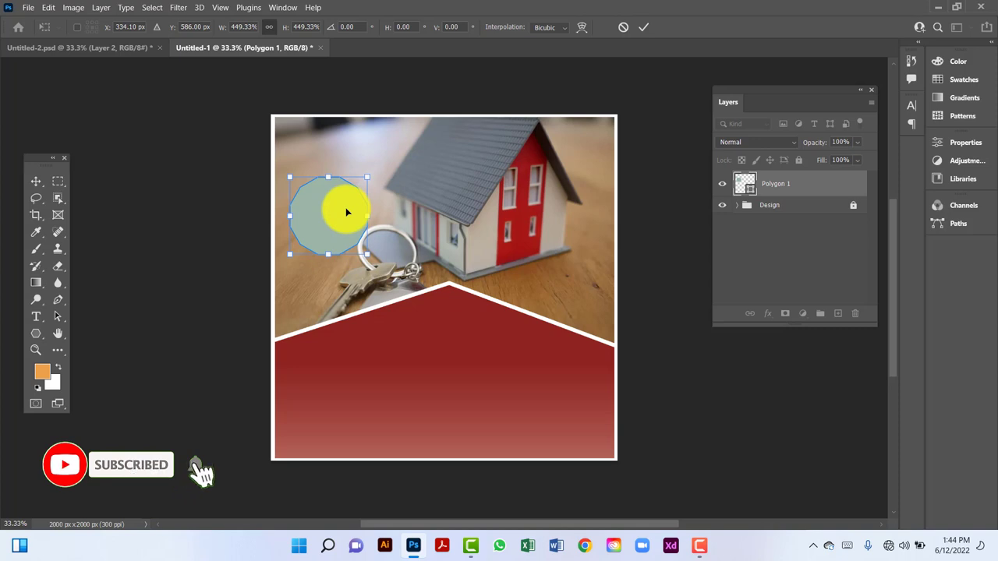
{"action": "left_click_drag", "start_coordinate": [346, 207], "coordinate": [350, 208]}
{"action": "key", "text": "Return"}
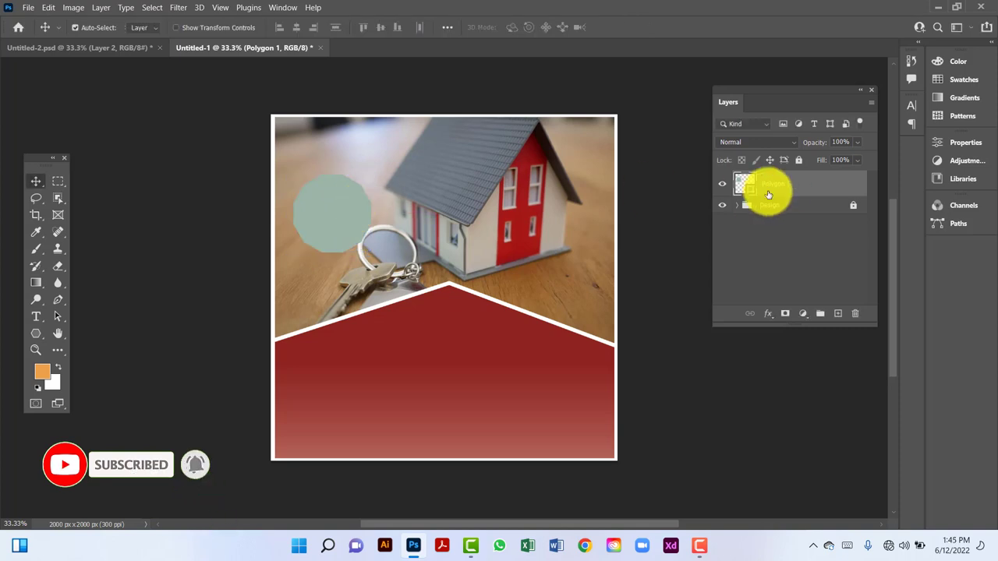
Change the polygon's fill to white (ffffff) and move it slightly upward.
{"action": "double_click", "coordinate": [752, 192]}
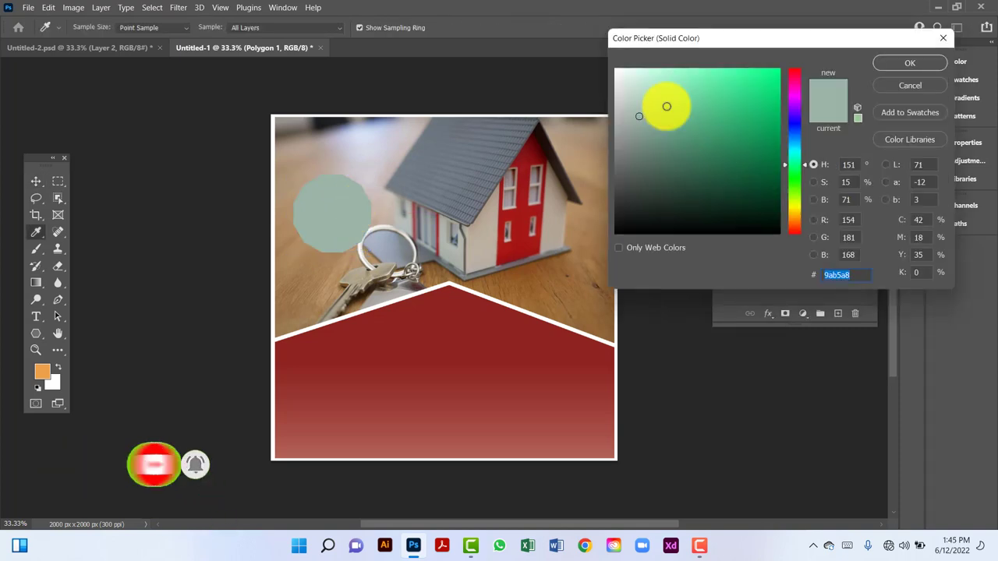
{"action": "left_click_drag", "start_coordinate": [668, 105], "coordinate": [587, 56]}
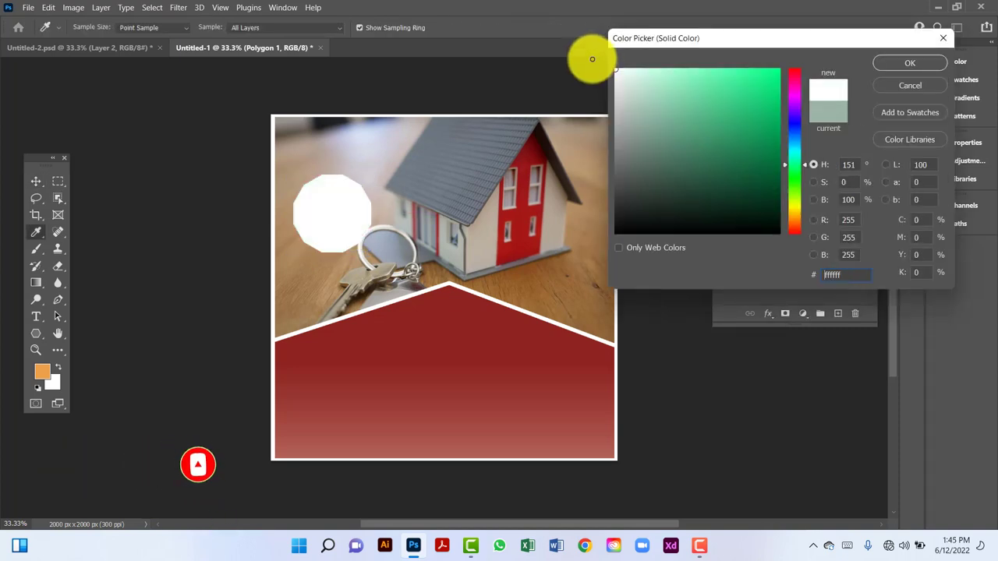
{"action": "left_click", "coordinate": [888, 69]}
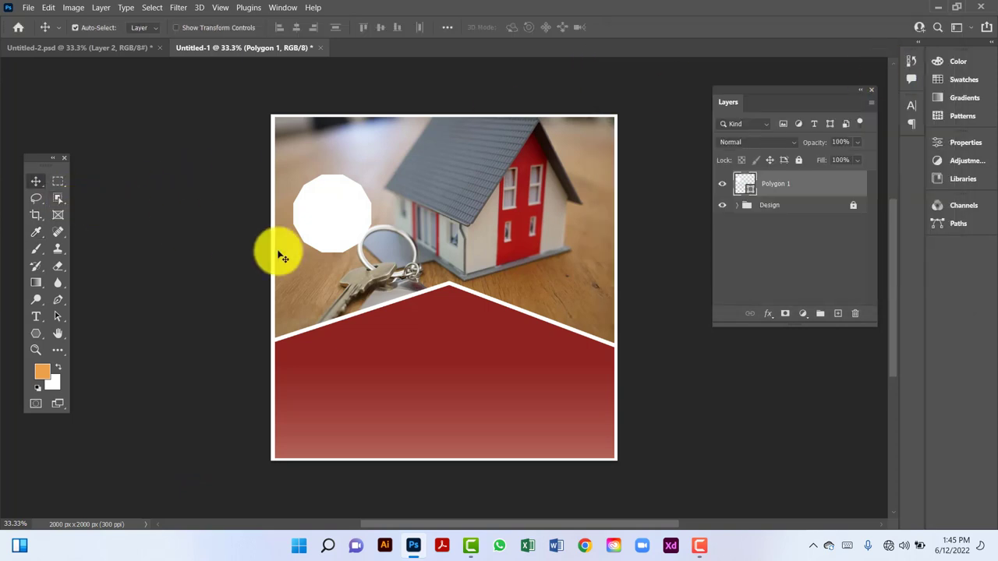
{"action": "left_click_drag", "start_coordinate": [355, 209], "coordinate": [355, 204]}
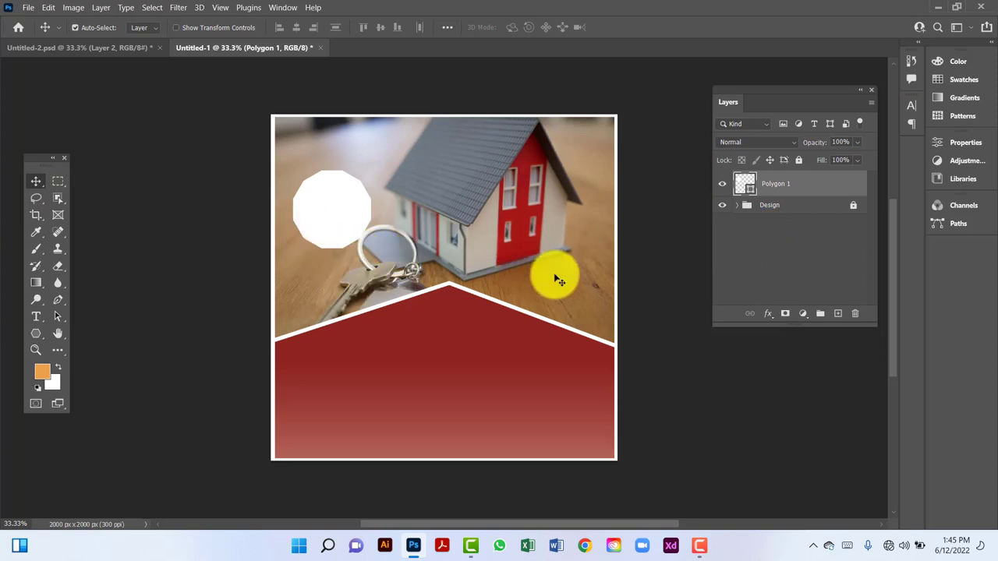
Duplicate the white polygon and fill the copy with red a11714 sampled from the house's front wall.
{"action": "key", "text": "ctrl+j"}
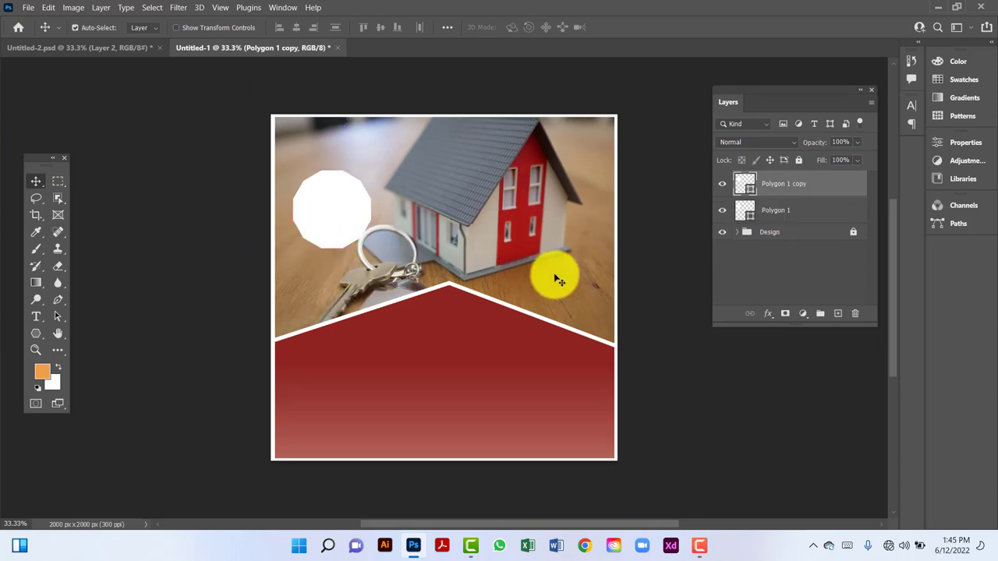
{"action": "double_click", "coordinate": [753, 189]}
{"action": "left_click", "coordinate": [536, 146]}
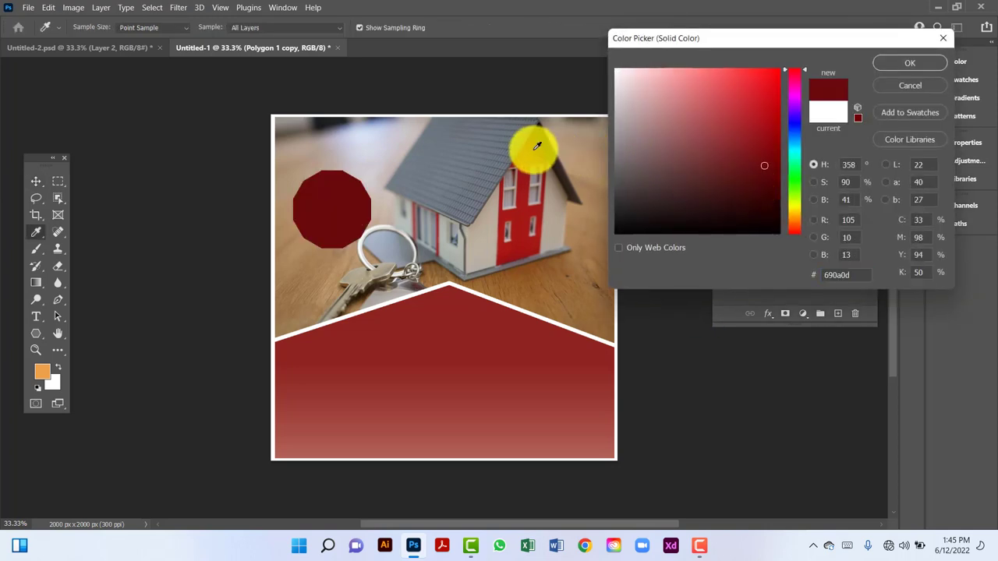
{"action": "left_click", "coordinate": [522, 218]}
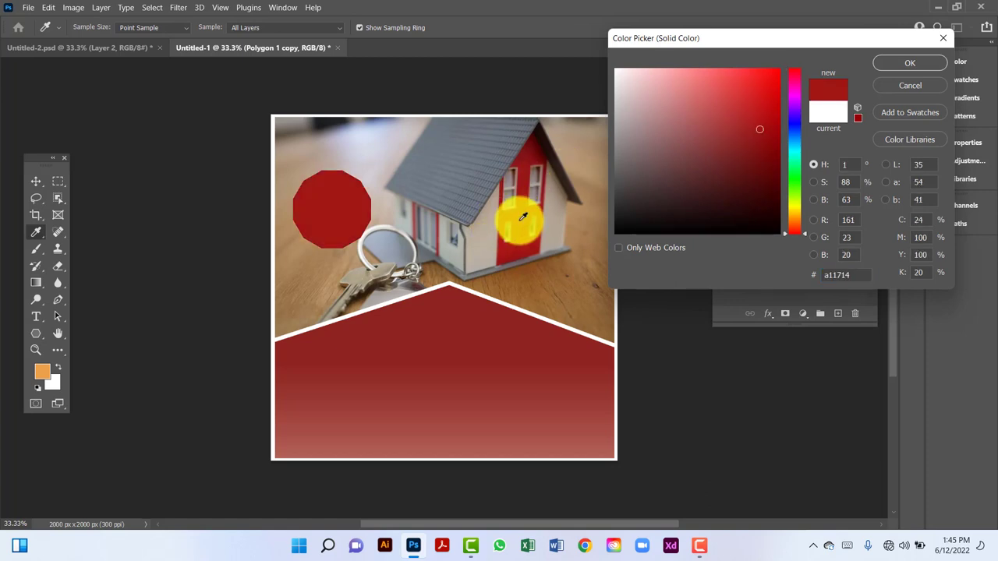
{"action": "left_click", "coordinate": [910, 64]}
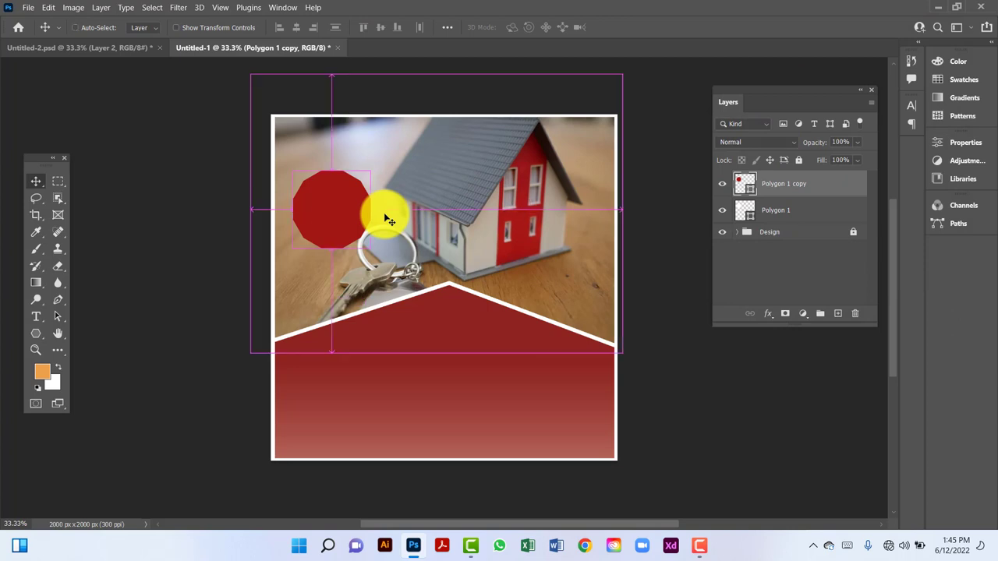
Scale the red polygon copy to 94.66% and centre it over the white polygon.
{"action": "key", "text": "ctrl+t"}
{"action": "left_click_drag", "start_coordinate": [371, 166], "coordinate": [370, 173]}
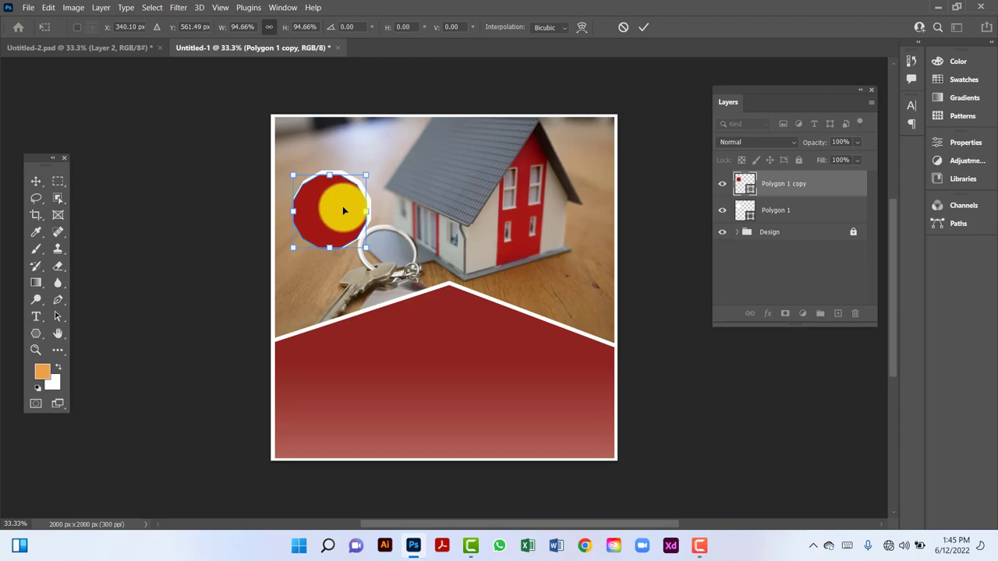
{"action": "key", "text": "Return"}
{"action": "left_click_drag", "start_coordinate": [343, 208], "coordinate": [347, 209]}
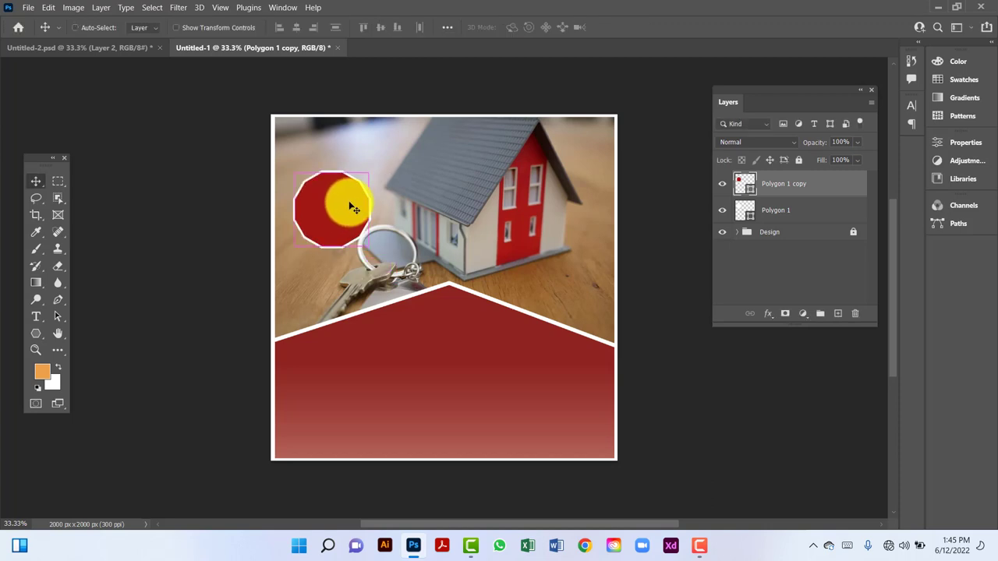
Shrink the red polygon further to 97.88% and recentre it so an even white rim surrounds it.
{"action": "key", "text": "ctrl+t"}
{"action": "mouse_move", "coordinate": [369, 174]}
{"action": "left_mouse_down"}
{"action": "mouse_move", "coordinate": [383, 156]}
{"action": "mouse_move", "coordinate": [370, 170]}
{"action": "left_mouse_up"}
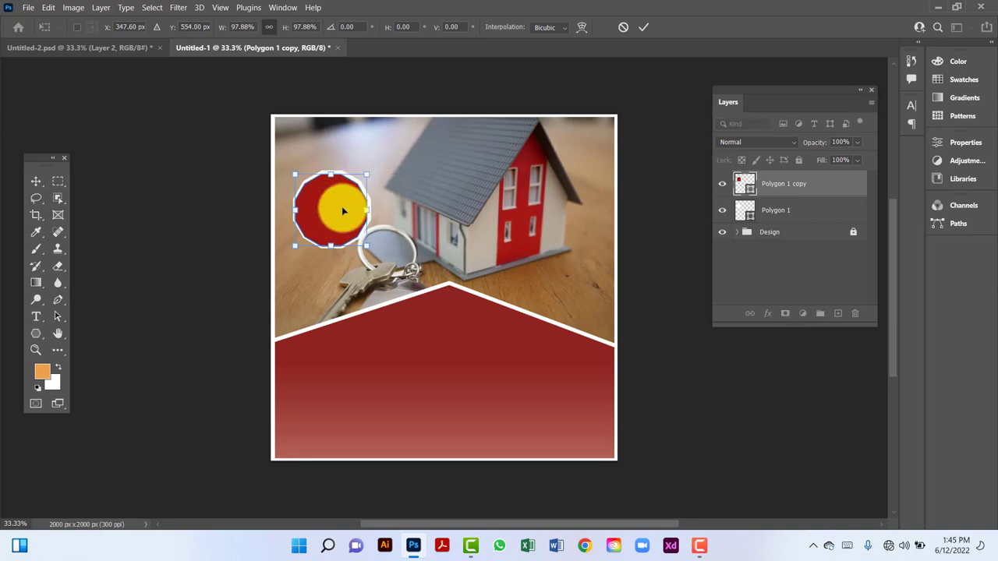
{"action": "left_click_drag", "start_coordinate": [335, 205], "coordinate": [339, 213]}
{"action": "key", "text": "Return"}
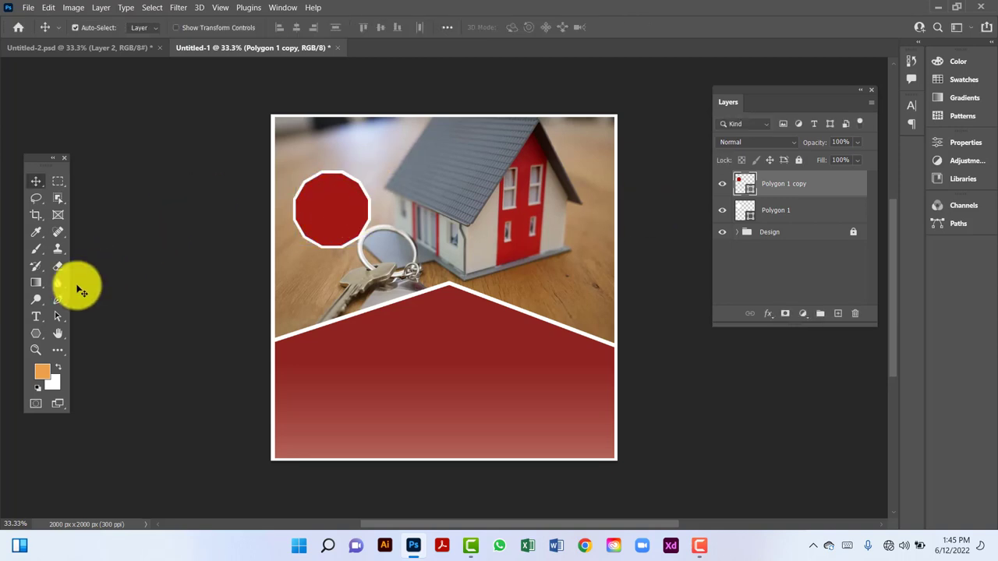
Start a text layer inside the red polygon and set its text colour to white (ffffff).
{"action": "key", "text": "t"}
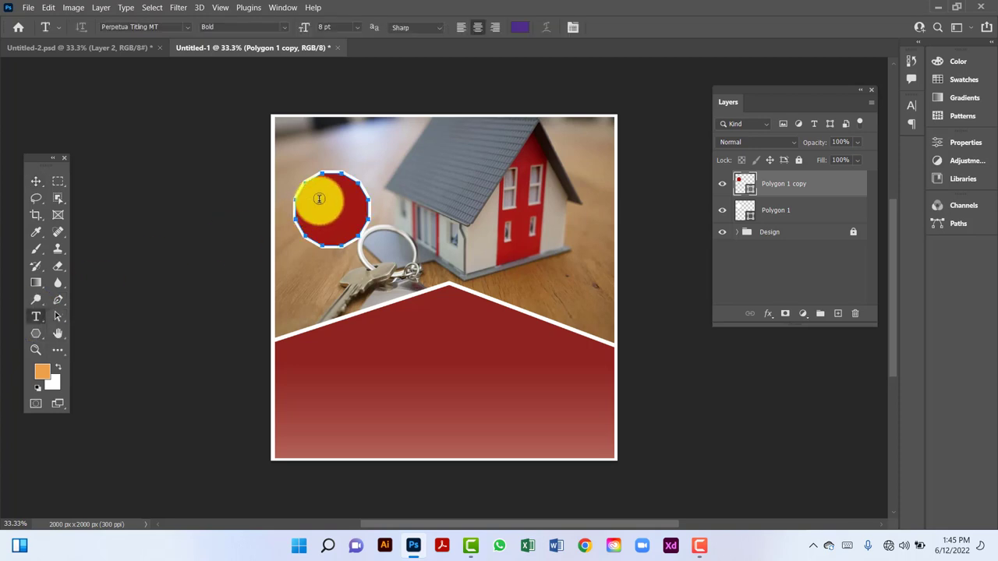
{"action": "left_click", "coordinate": [324, 181]}
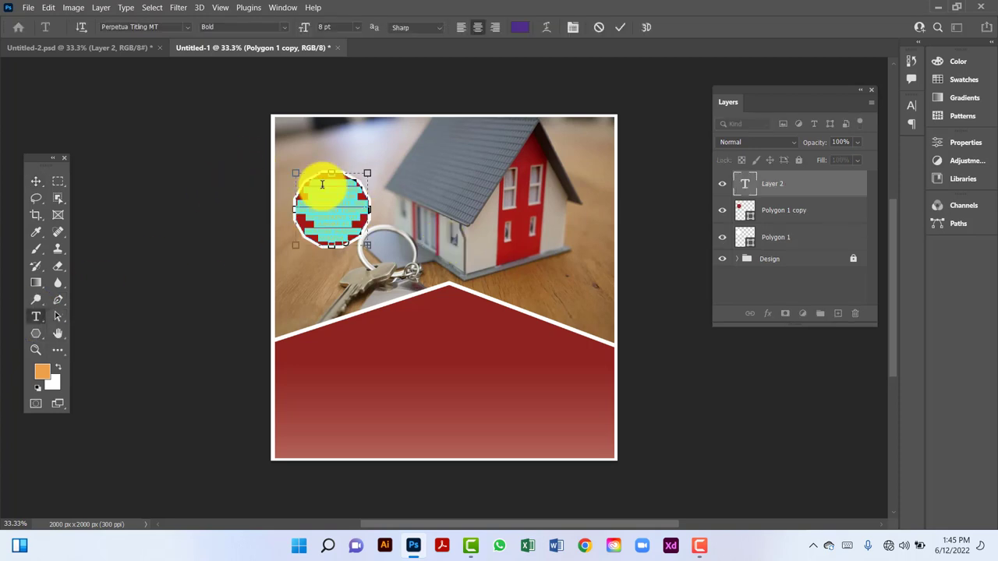
{"action": "left_click", "coordinate": [513, 29]}
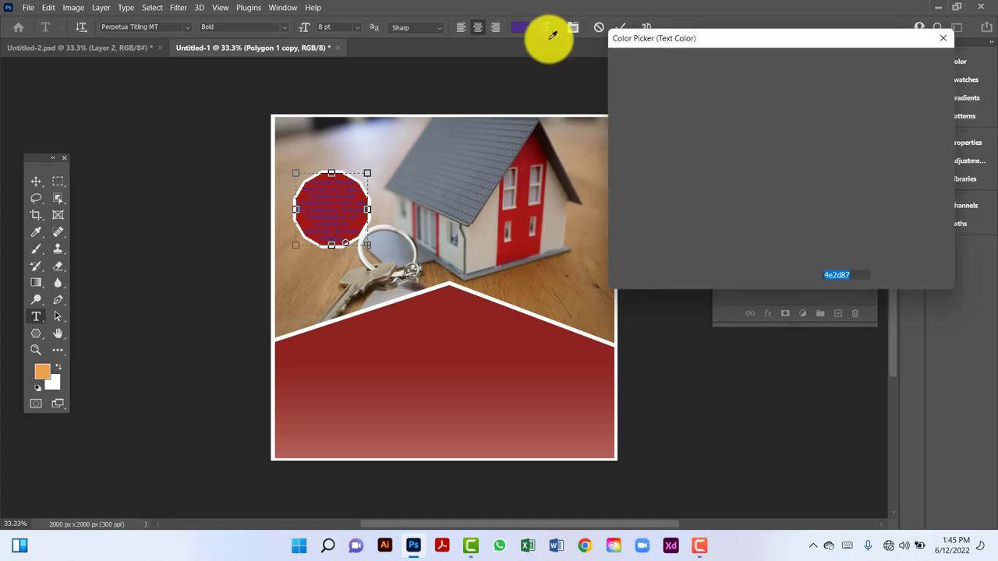
{"action": "left_click_drag", "start_coordinate": [690, 100], "coordinate": [600, 54]}
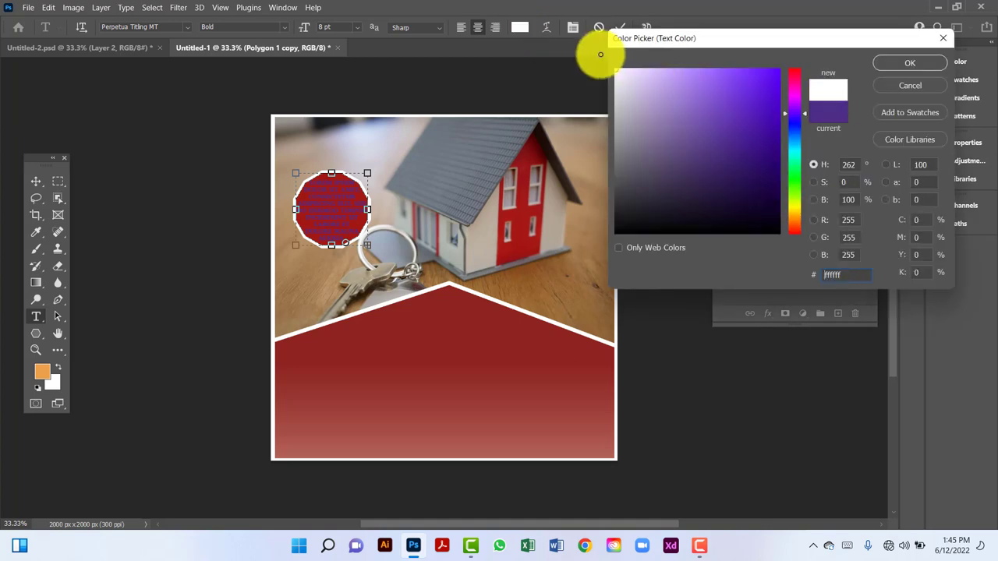
{"action": "left_click", "coordinate": [909, 63]}
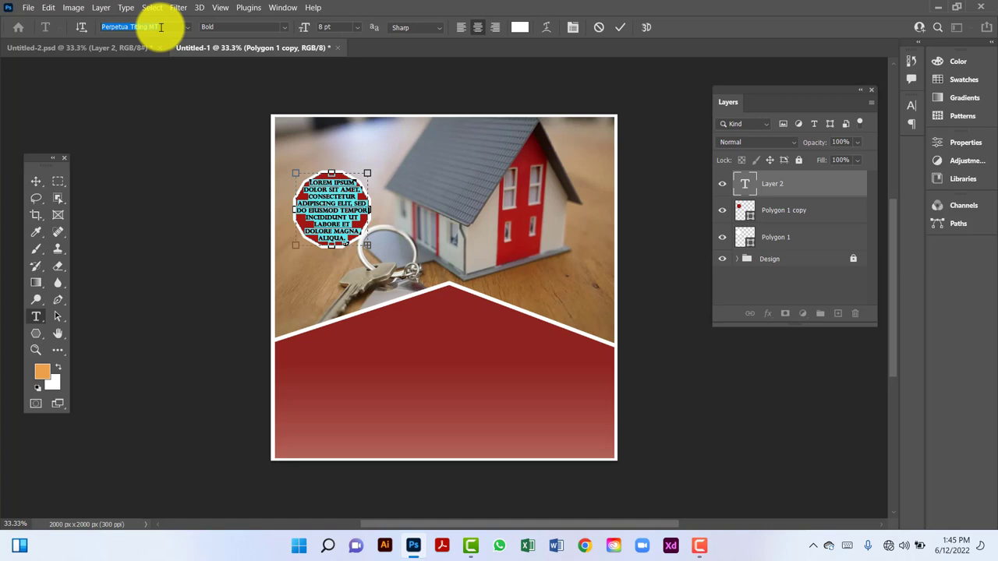
Set the badge's placeholder text to Bebas Neue Bold at 50 pt.
{"action": "left_click", "coordinate": [161, 27]}
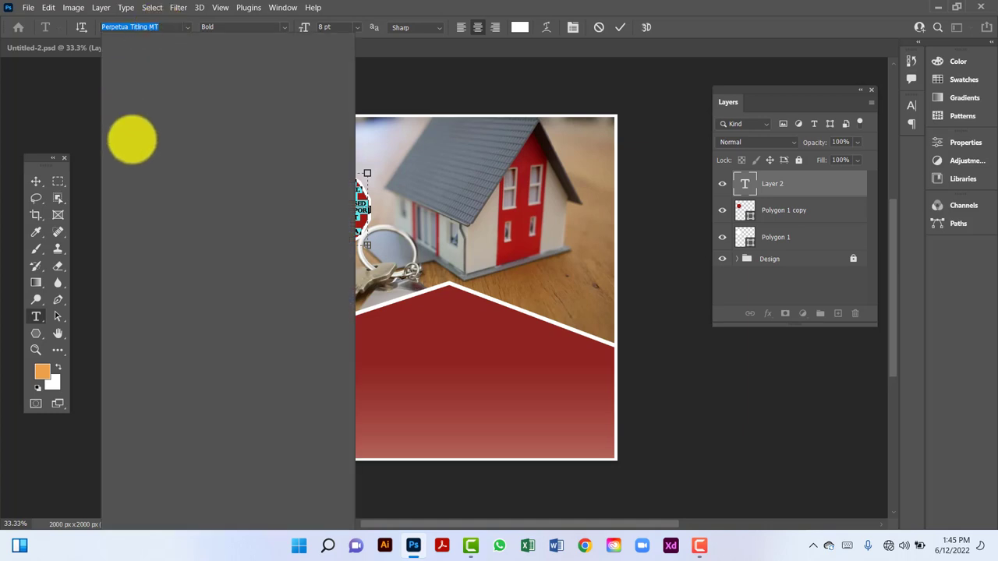
{"action": "type", "text": "bebu"}
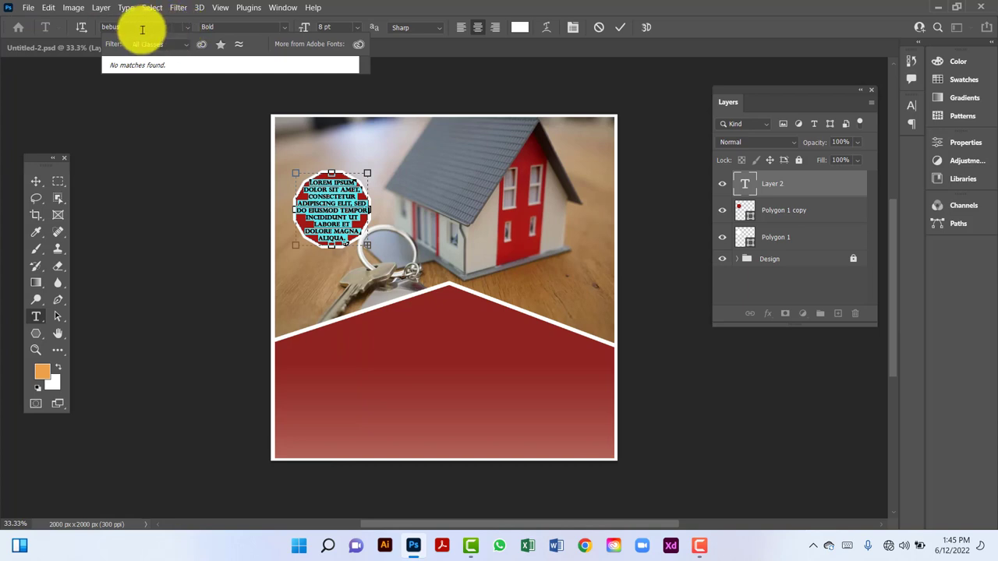
{"action": "key", "text": "BackSpace"}
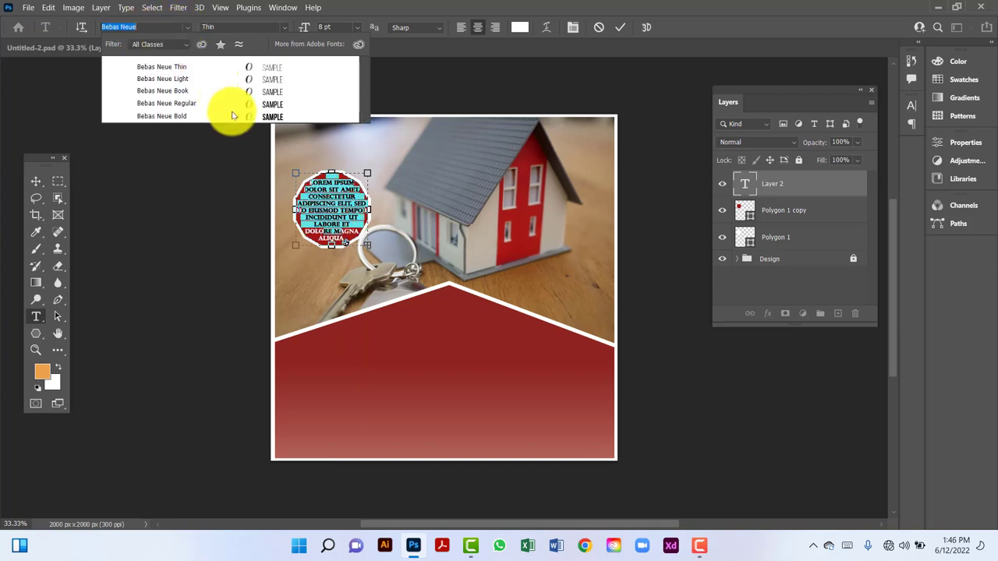
{"action": "left_click", "coordinate": [230, 113]}
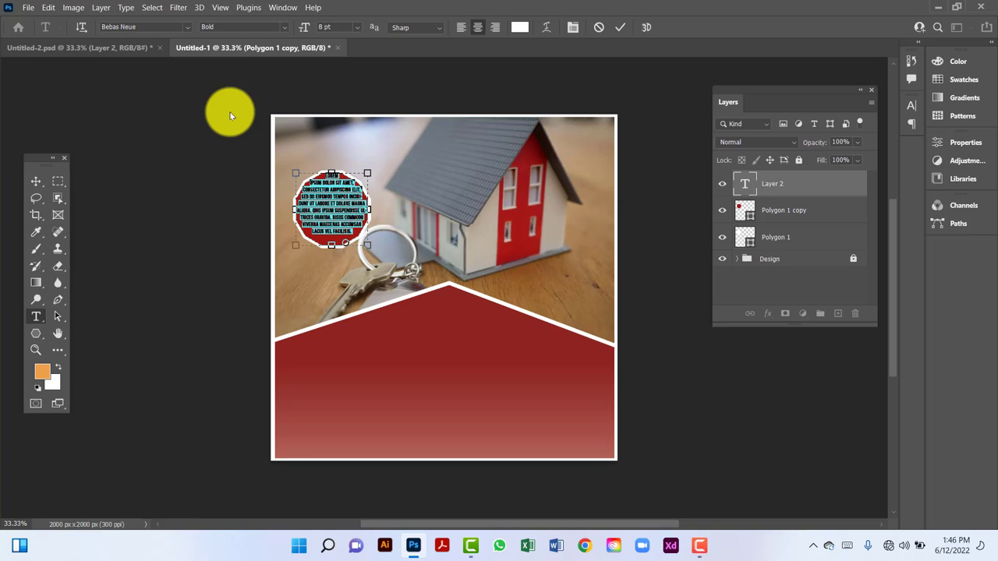
{"action": "left_click", "coordinate": [328, 27]}
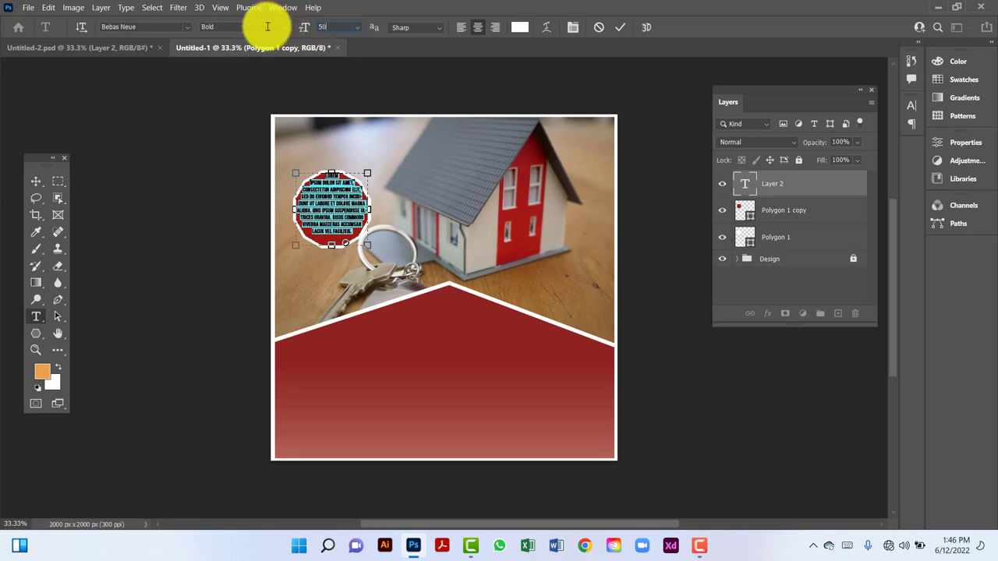
{"action": "key", "text": "Return"}
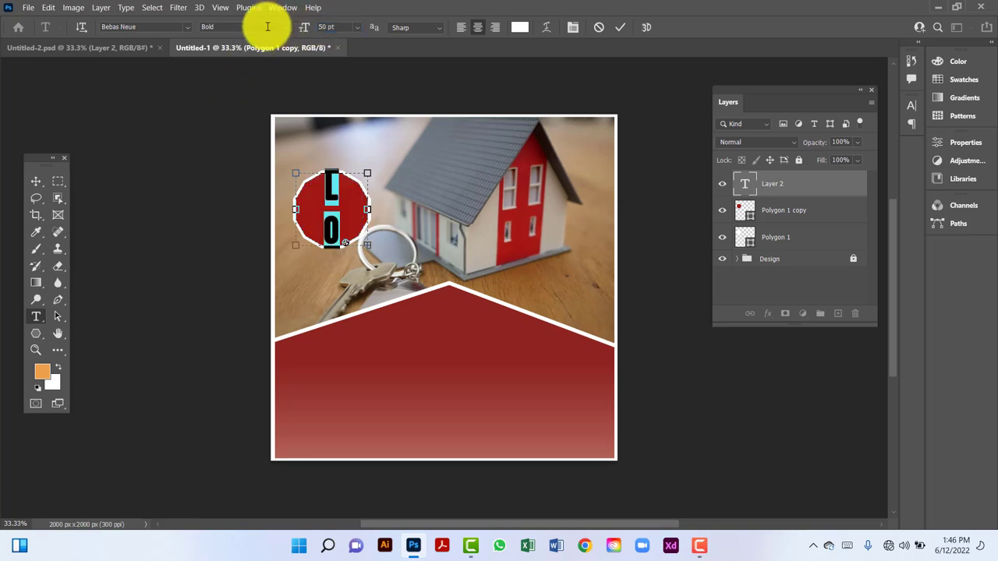
Replace the placeholder text in the badge with "30%" and commit it.
{"action": "key", "text": "ctrl+h"}
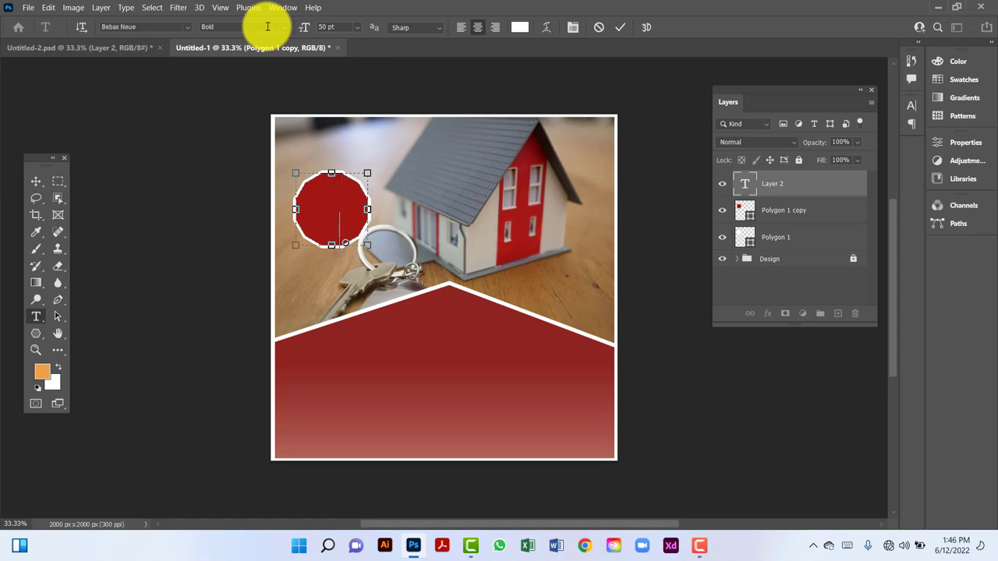
{"action": "type", "text": "30"}
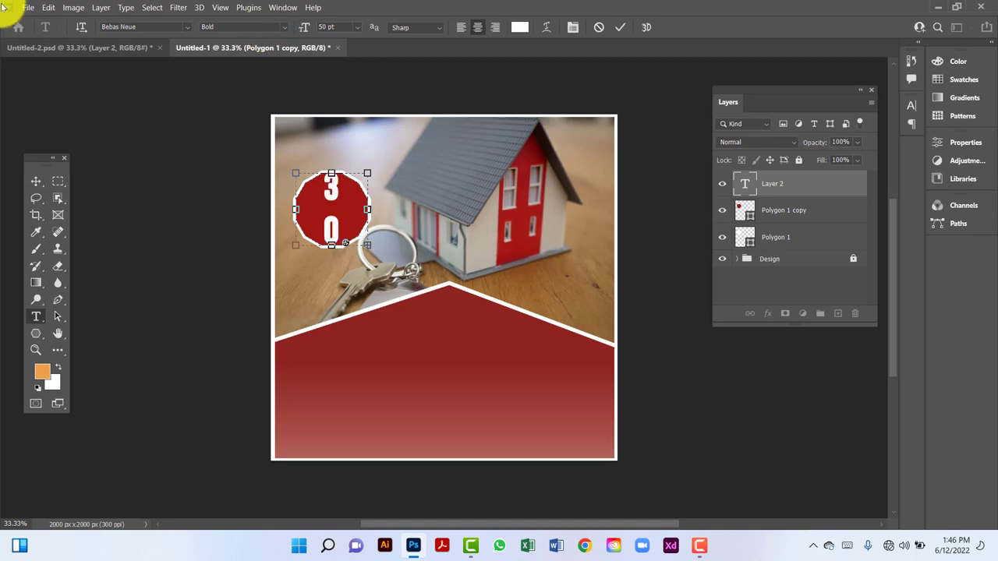
{"action": "left_click", "coordinate": [36, 181]}
{"action": "key", "text": "ctrl"}
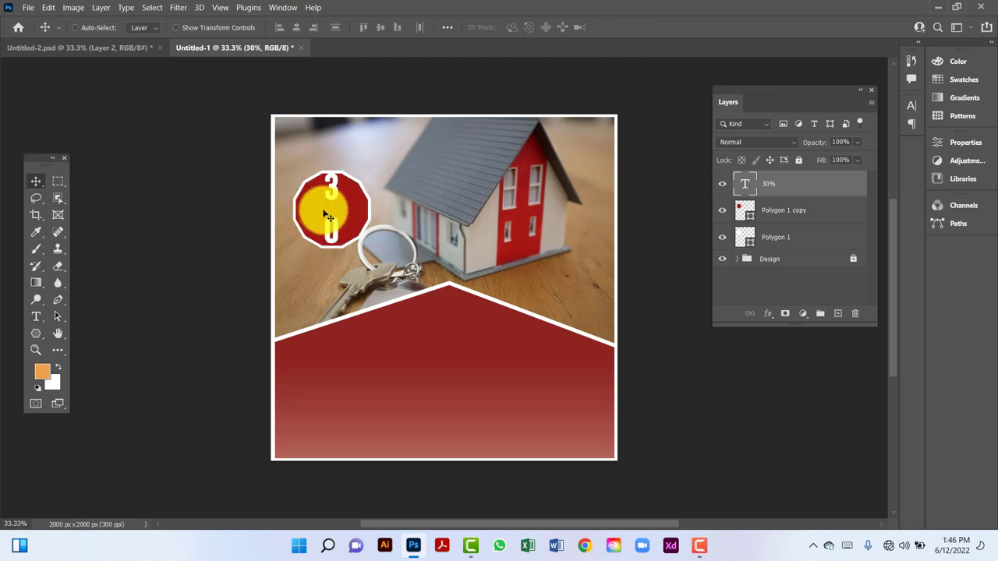
Scale the 30% text down to 21.44 pt and enlarge its text frame so the characters fit on one line.
{"action": "key", "text": "ctrl+t"}
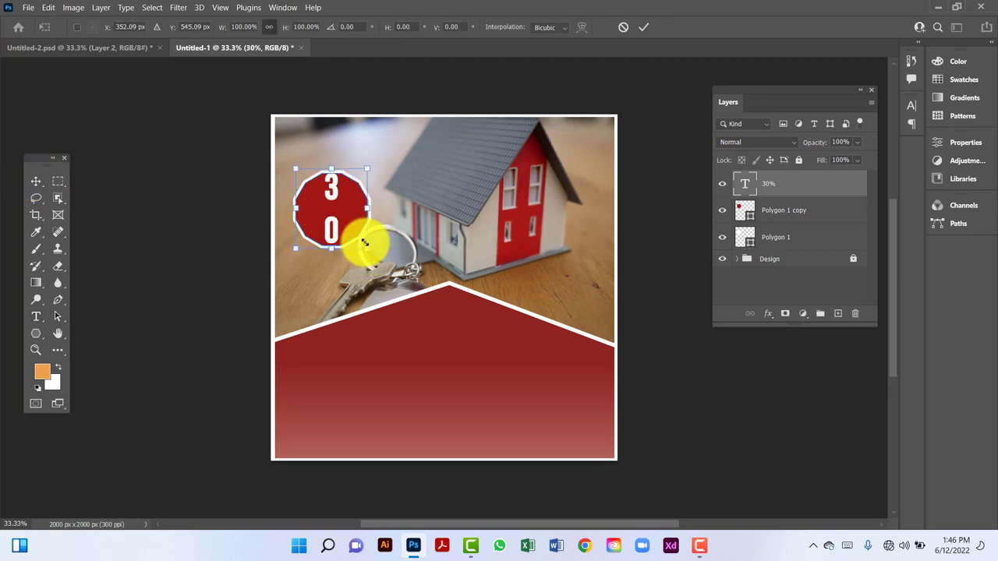
{"action": "left_click_drag", "start_coordinate": [367, 246], "coordinate": [326, 203]}
{"action": "key", "text": "Return"}
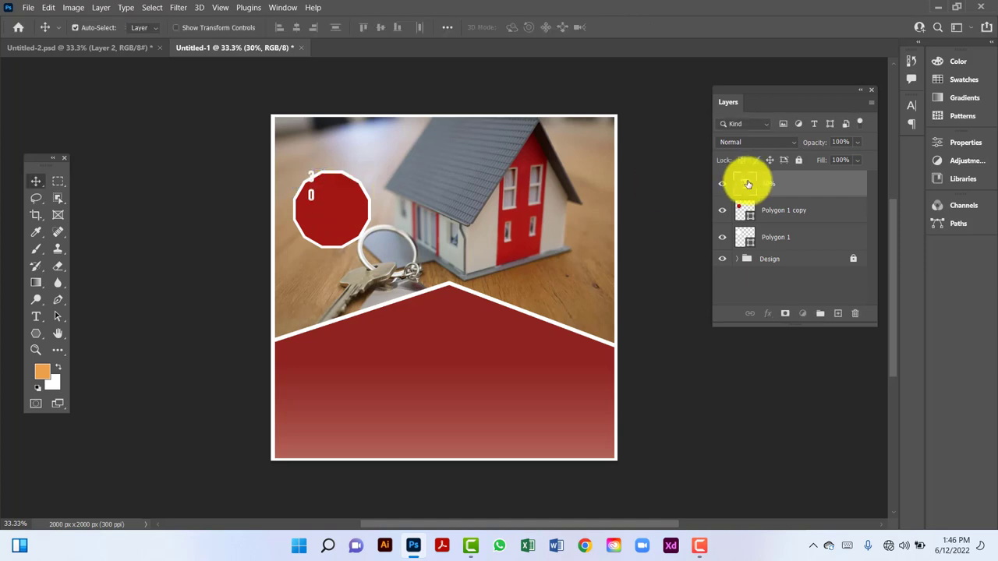
{"action": "double_click", "coordinate": [747, 184]}
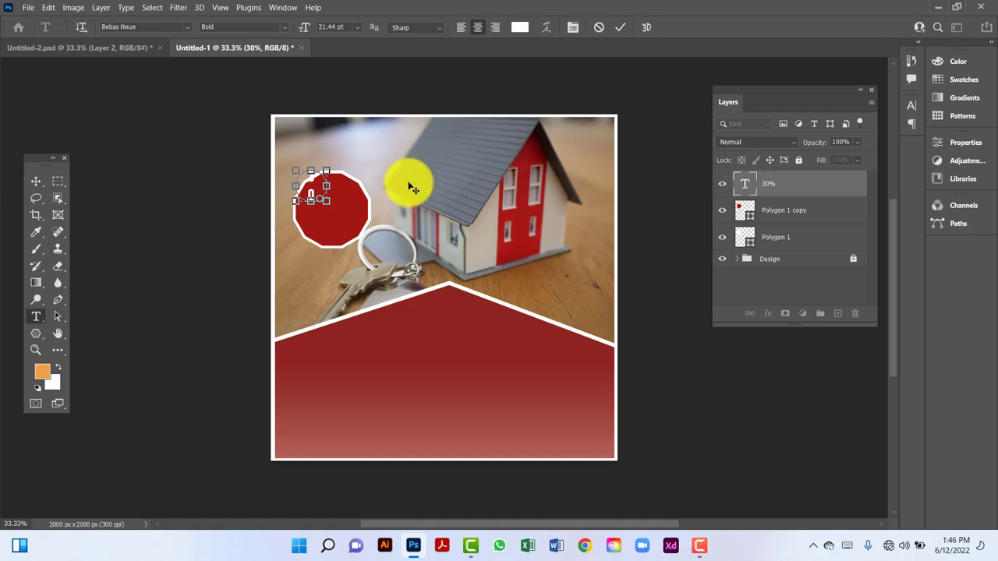
{"action": "left_click_drag", "start_coordinate": [326, 200], "coordinate": [382, 245]}
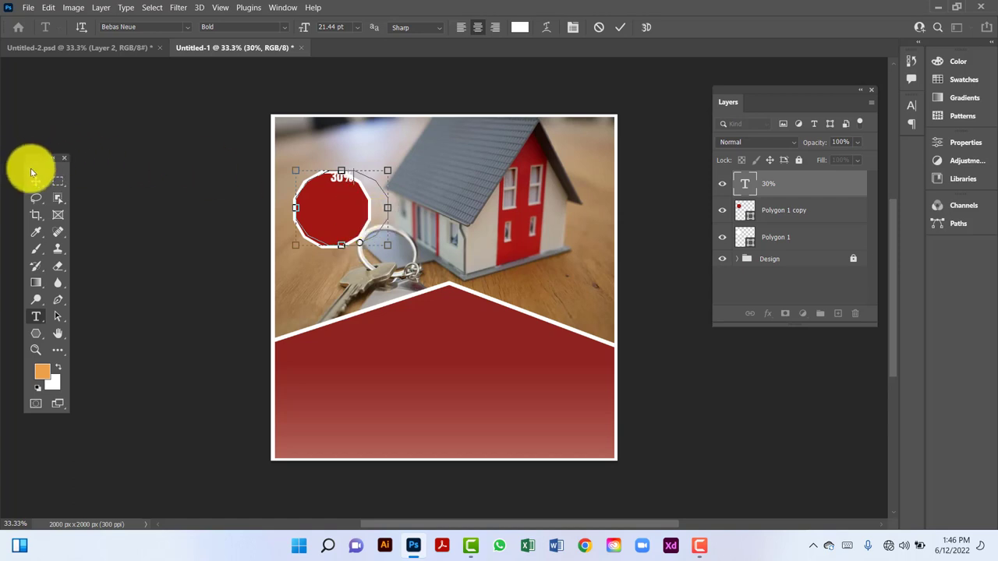
{"action": "left_click", "coordinate": [44, 187]}
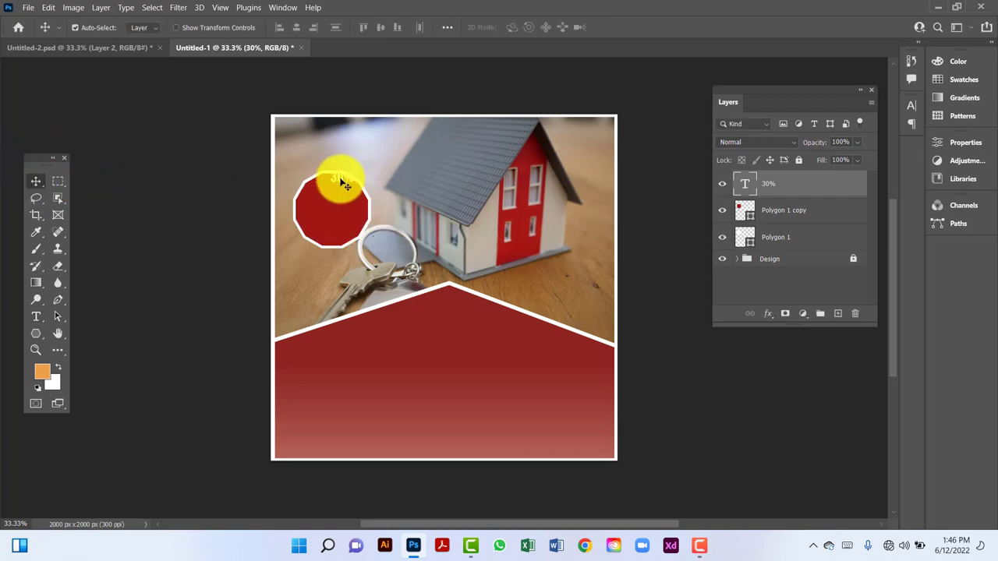
Scale the 30% text up to 152.73% and position it in the upper half of the red badge.
{"action": "left_click_drag", "start_coordinate": [338, 186], "coordinate": [333, 196]}
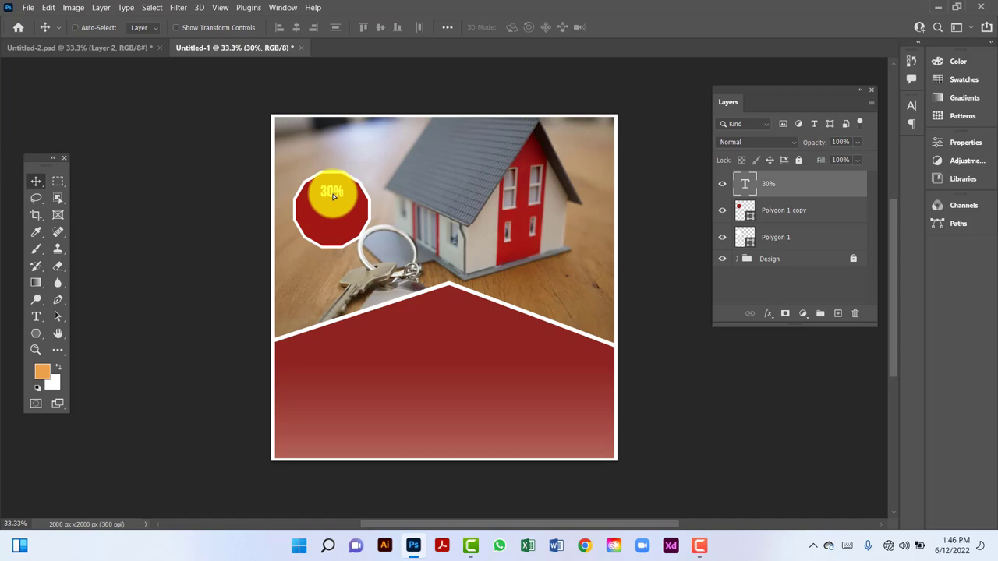
{"action": "key", "text": "ctrl+t"}
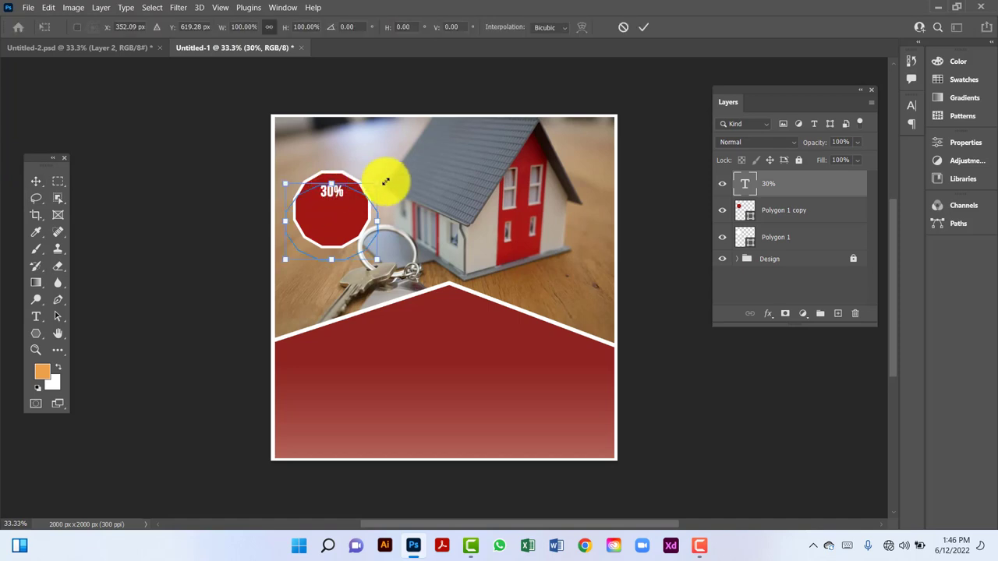
{"action": "left_click_drag", "start_coordinate": [385, 178], "coordinate": [426, 143]}
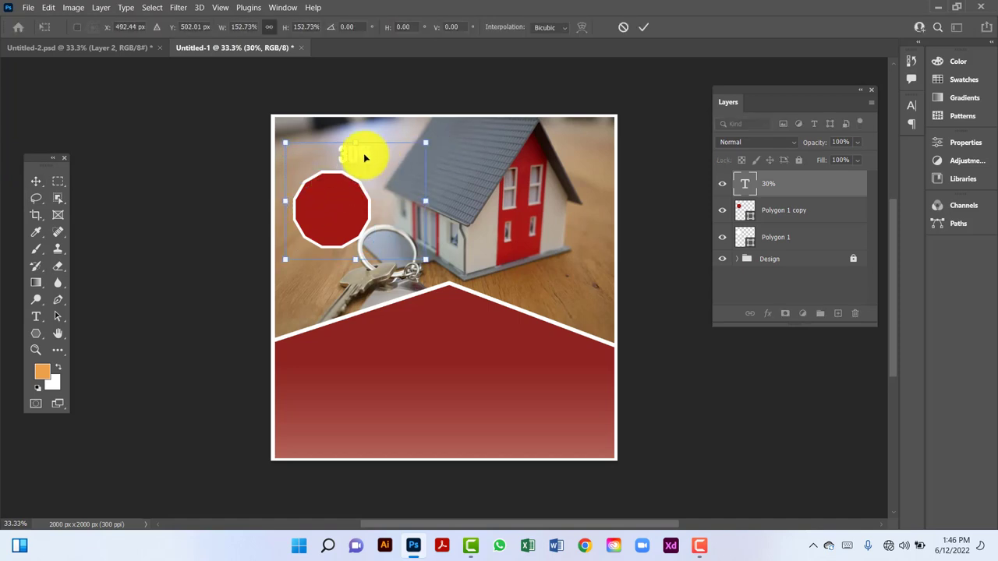
{"action": "left_click_drag", "start_coordinate": [364, 158], "coordinate": [349, 222]}
{"action": "key", "text": "Return"}
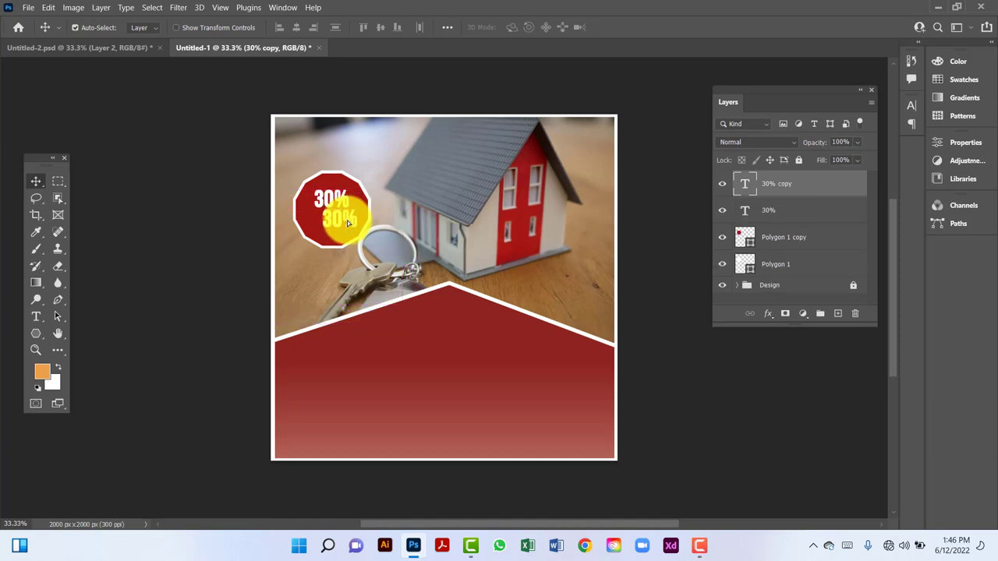
Duplicate the 30% text just below the original and change the copy's wording to "OFF".
{"action": "double_click", "coordinate": [753, 190]}
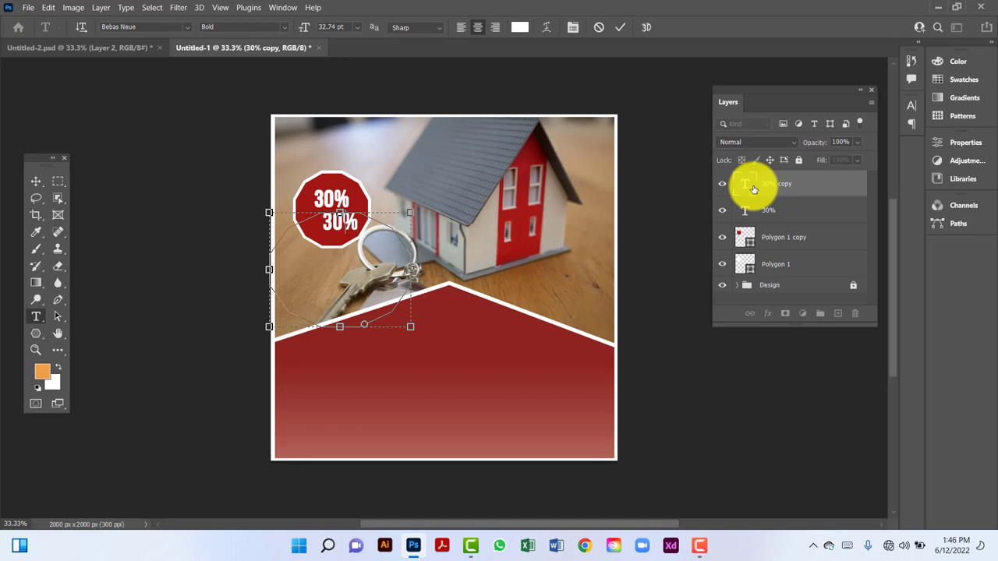
{"action": "type", "text": "0"}
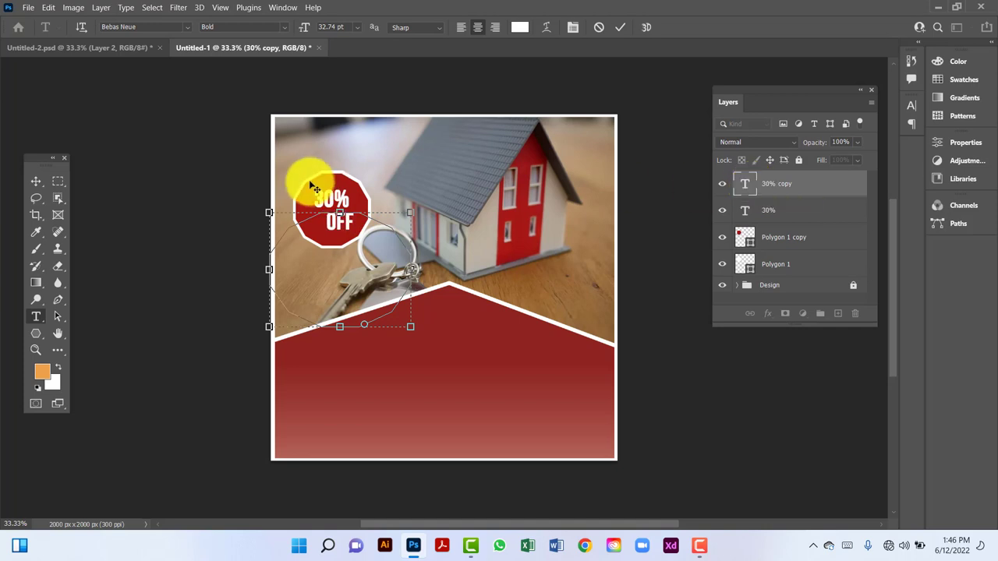
{"action": "left_click", "coordinate": [39, 180]}
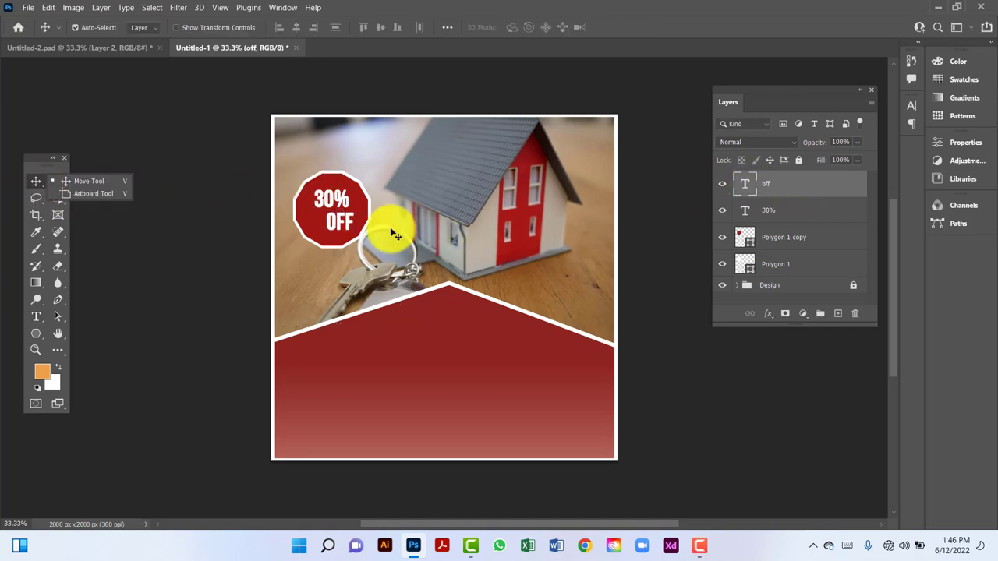
Align OFF beneath 30%, then enlarge both text layers together to 35.69 pt and centre them in the badge.
{"action": "left_click", "coordinate": [341, 228]}
{"action": "left_click_drag", "start_coordinate": [341, 225], "coordinate": [339, 225]}
{"action": "left_click", "coordinate": [816, 209], "text": "shift"}
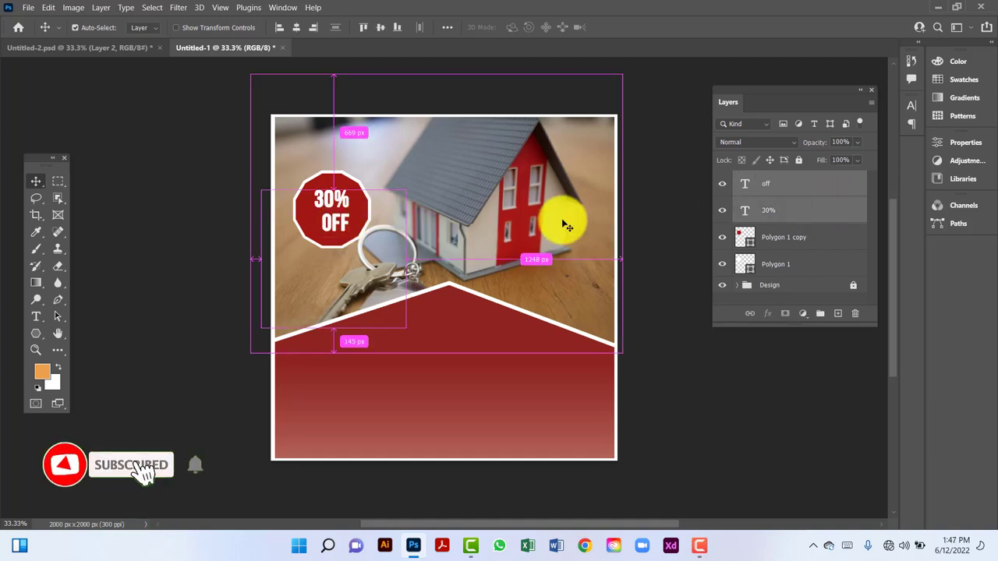
{"action": "key", "text": "ctrl+t"}
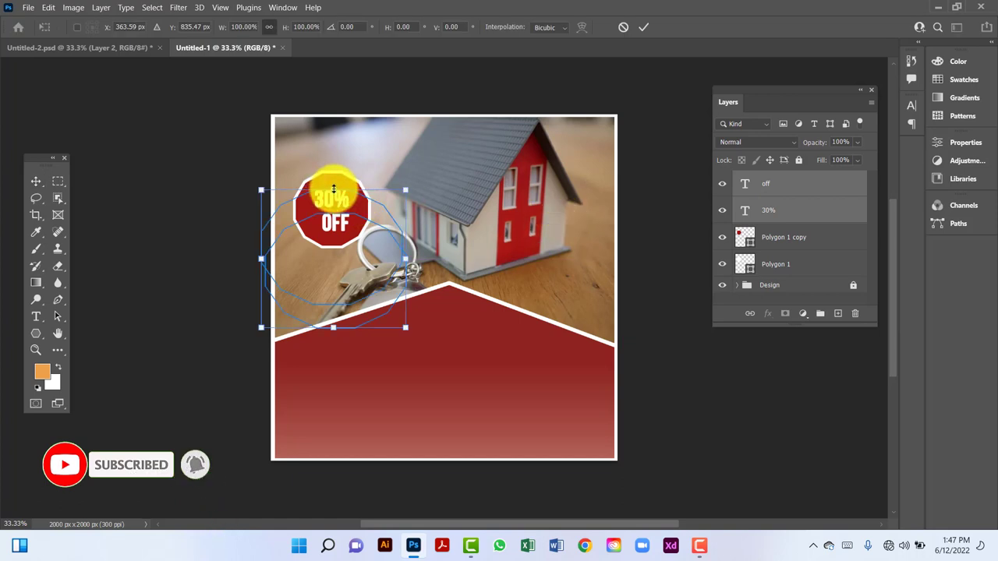
{"action": "mouse_move", "coordinate": [333, 190]}
{"action": "left_mouse_down"}
{"action": "mouse_move", "coordinate": [333, 173]}
{"action": "mouse_move", "coordinate": [329, 203]}
{"action": "left_mouse_up"}
{"action": "key", "text": "Return"}
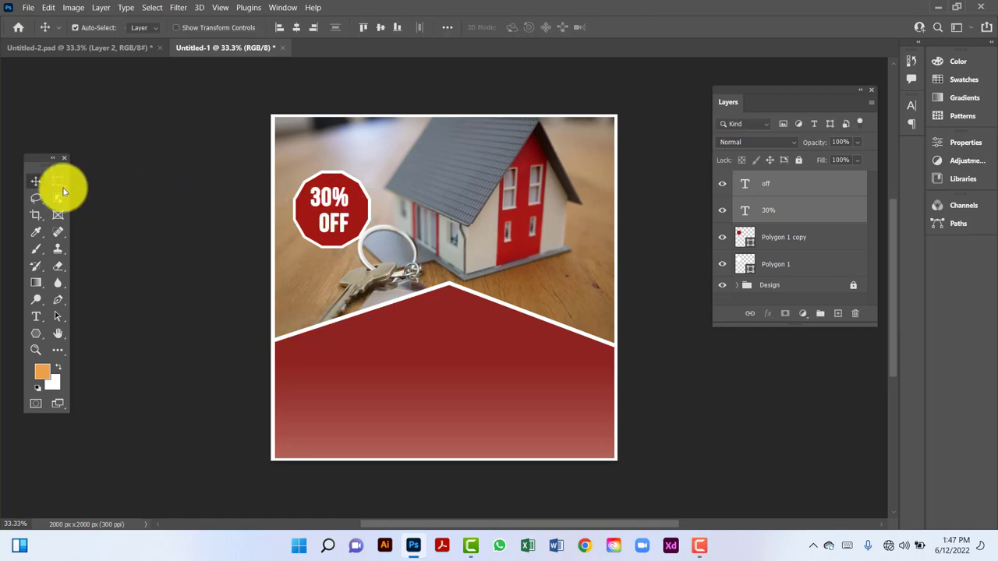
Add the headline "HOME INSURANCE" at 50 pt and centre it in the upper part of the red roof-shaped panel.
{"action": "left_click", "coordinate": [36, 316]}
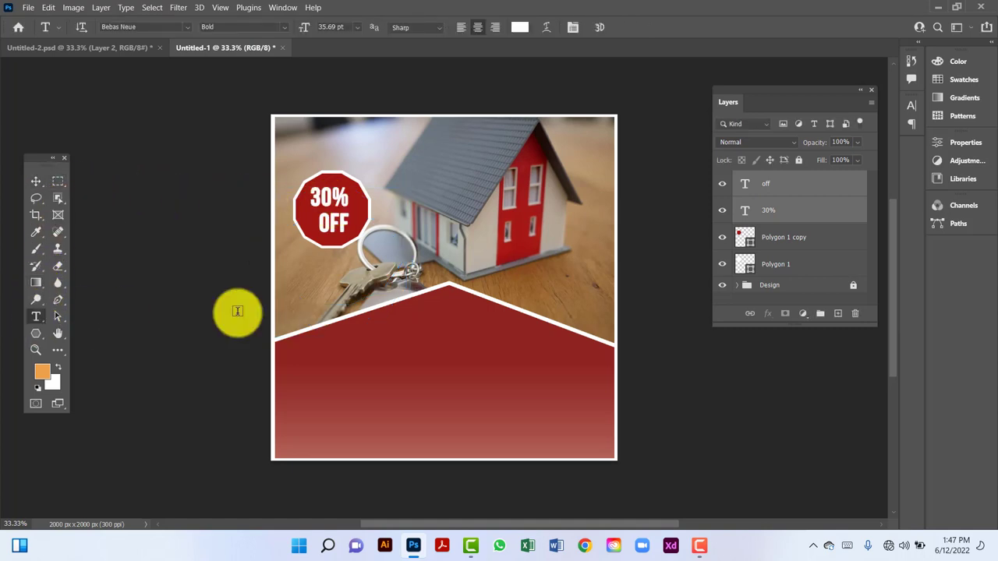
{"action": "left_click", "coordinate": [413, 343]}
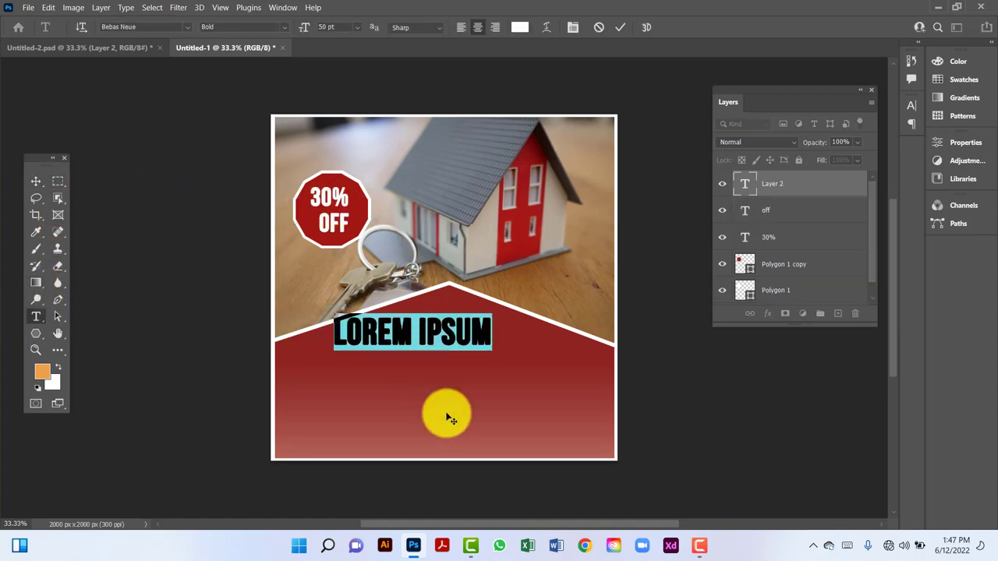
{"action": "type", "text": "HOME IN"}
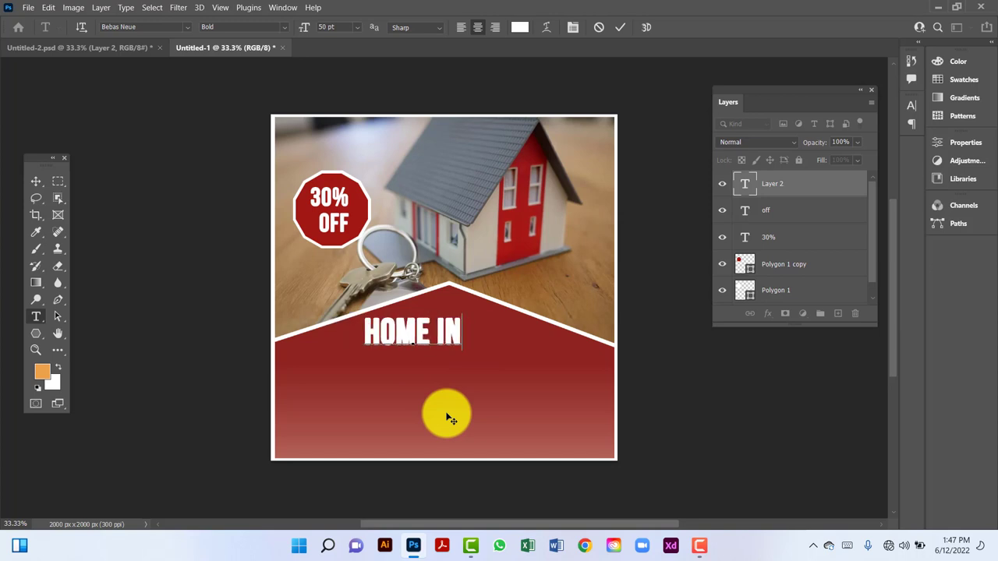
{"action": "type", "text": "SURANCE"}
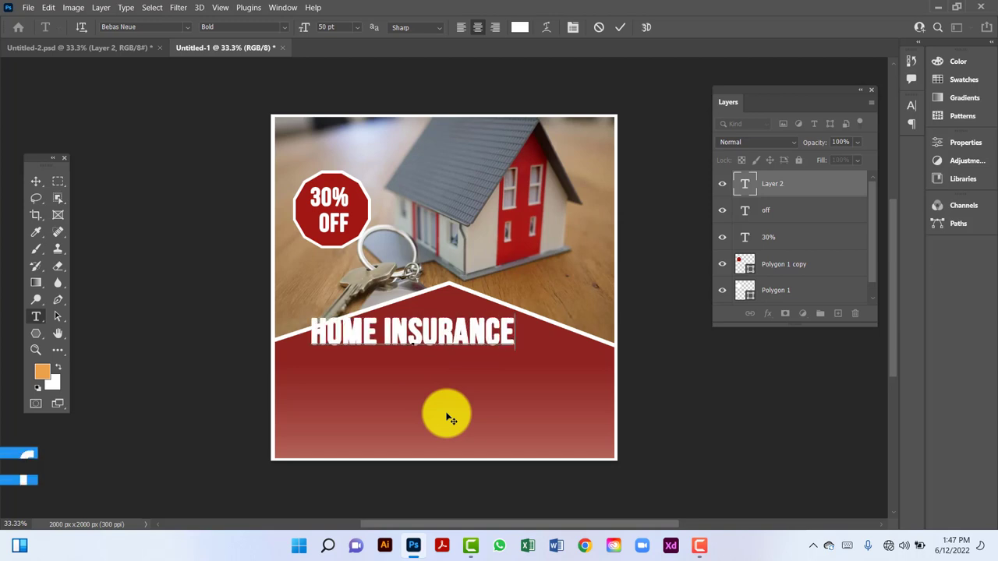
{"action": "left_click", "coordinate": [33, 183]}
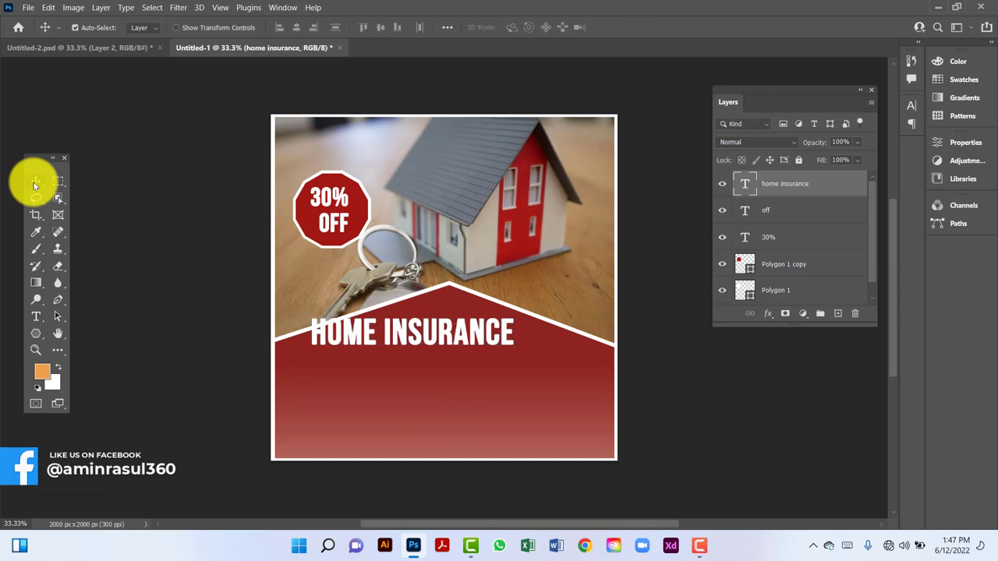
{"action": "left_click_drag", "start_coordinate": [506, 338], "coordinate": [529, 353]}
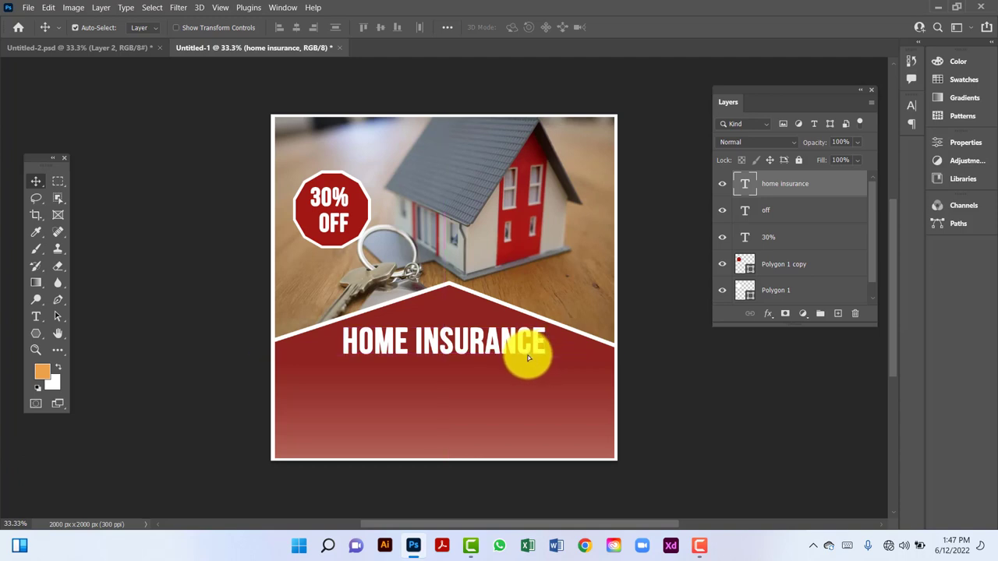
{"action": "left_click", "coordinate": [528, 357]}
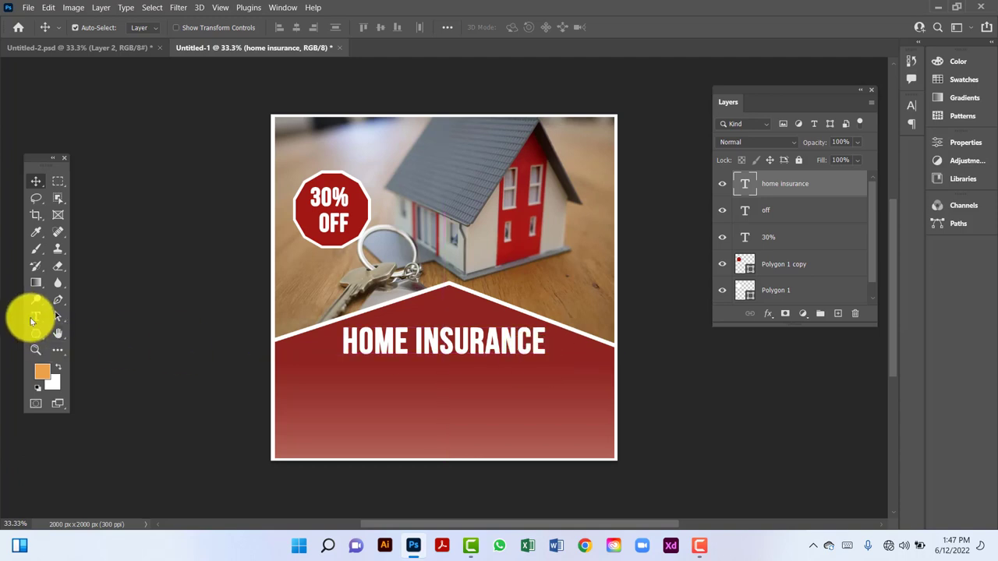
Add a wide lorem ipsum paragraph text box below the headline and set its text size to 12 pt.
{"action": "left_click", "coordinate": [32, 320]}
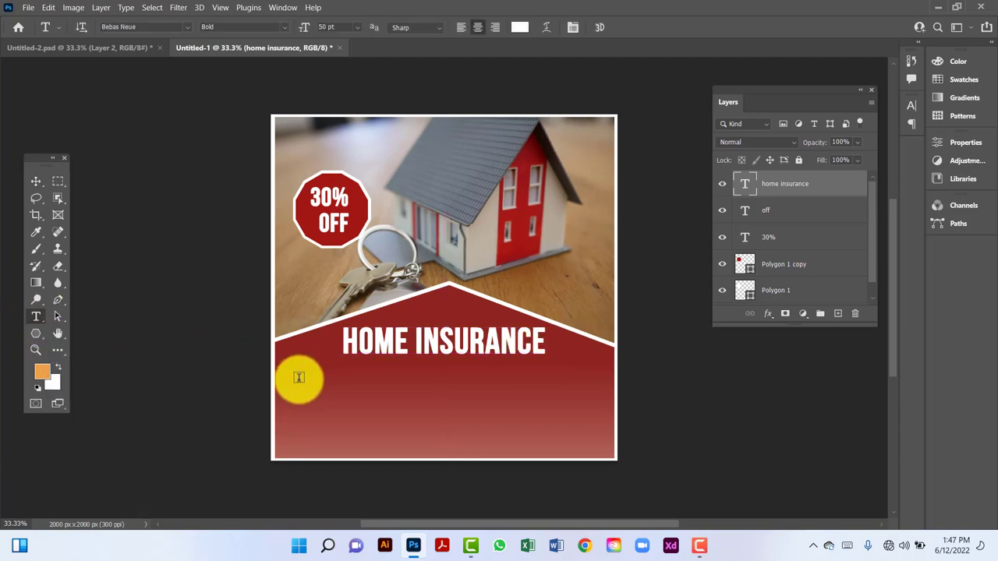
{"action": "left_click_drag", "start_coordinate": [294, 382], "coordinate": [601, 419]}
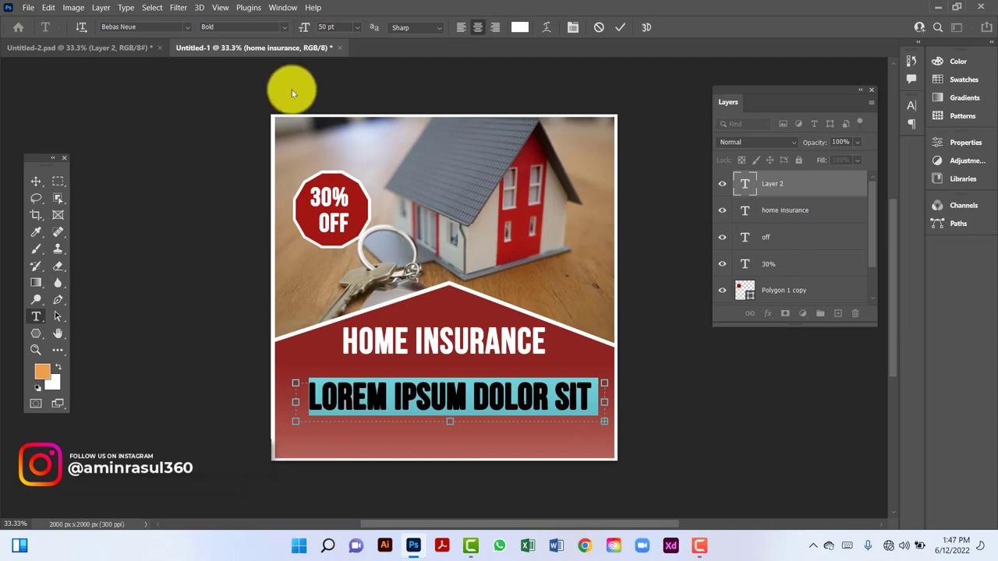
{"action": "left_click", "coordinate": [331, 26]}
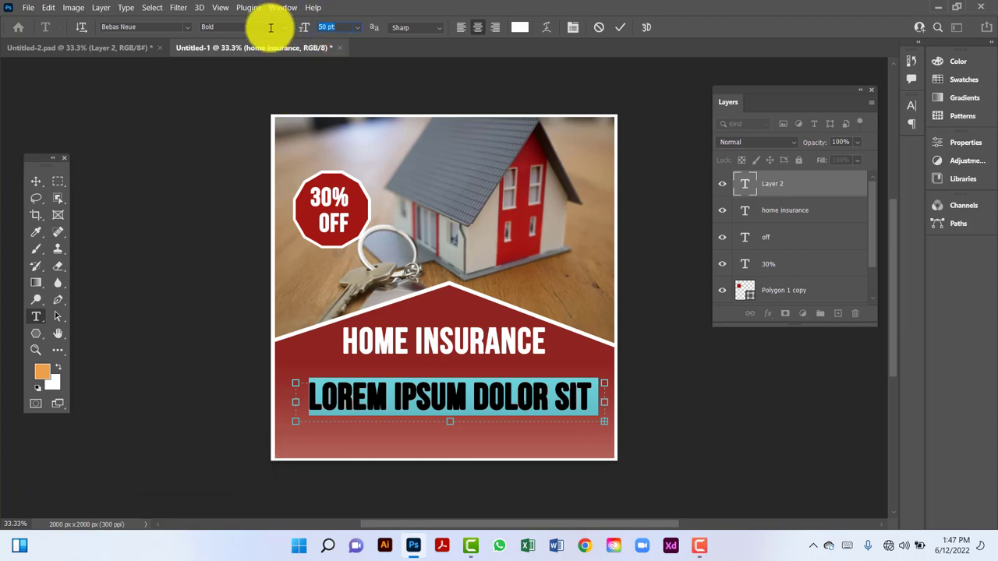
{"action": "type", "text": "12"}
{"action": "key", "text": "Return"}
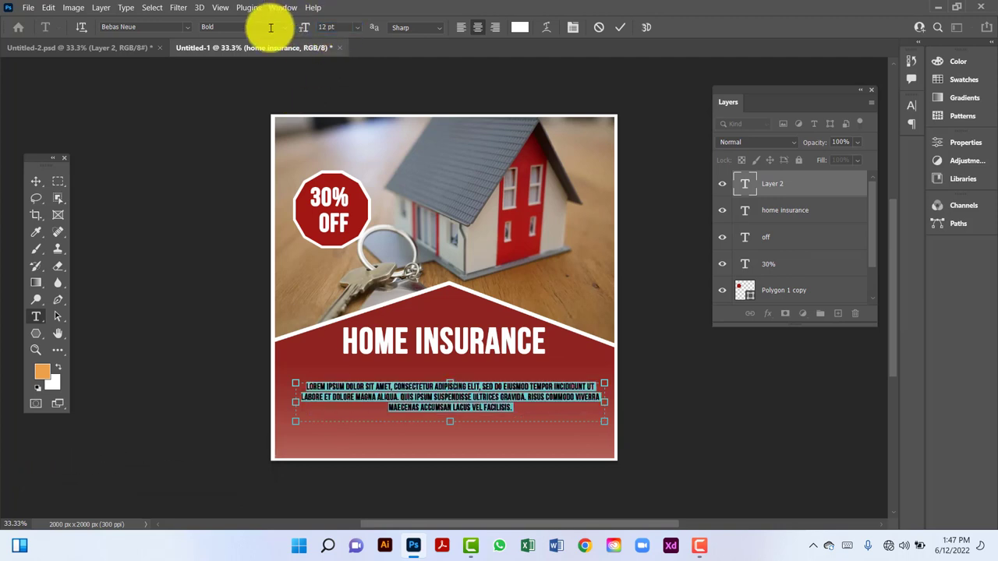
Set the lorem ipsum paragraph's font style to Regular and move it up closer beneath the HOME INSURANCE headline.
{"action": "left_click", "coordinate": [277, 26]}
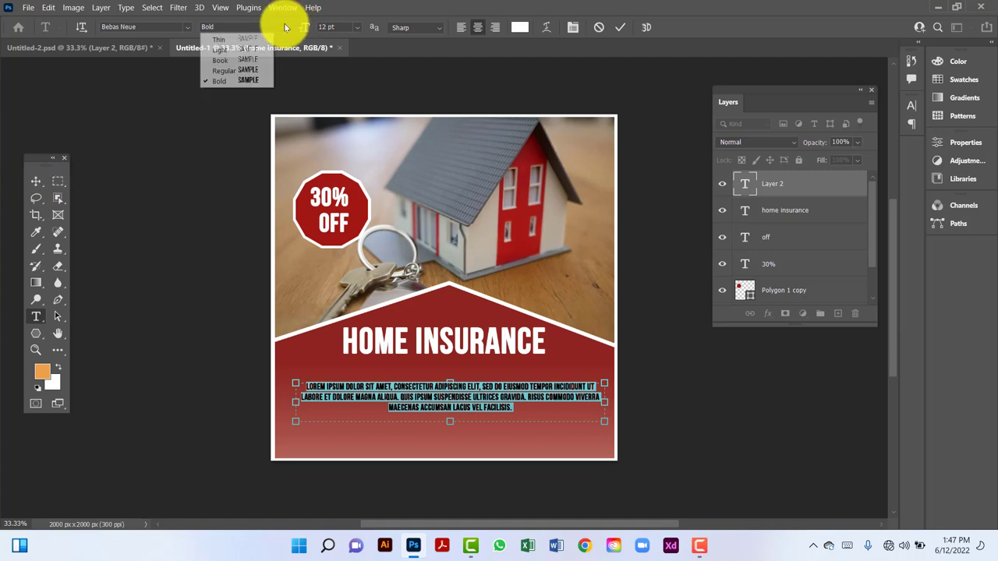
{"action": "left_click", "coordinate": [257, 71]}
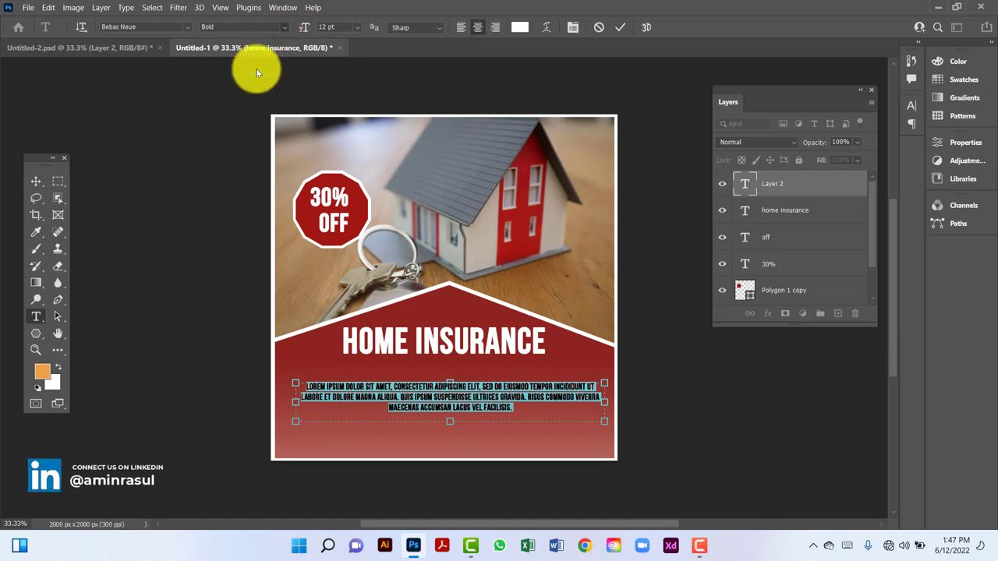
{"action": "left_click", "coordinate": [35, 179]}
{"action": "left_click_drag", "start_coordinate": [494, 390], "coordinate": [487, 352]}
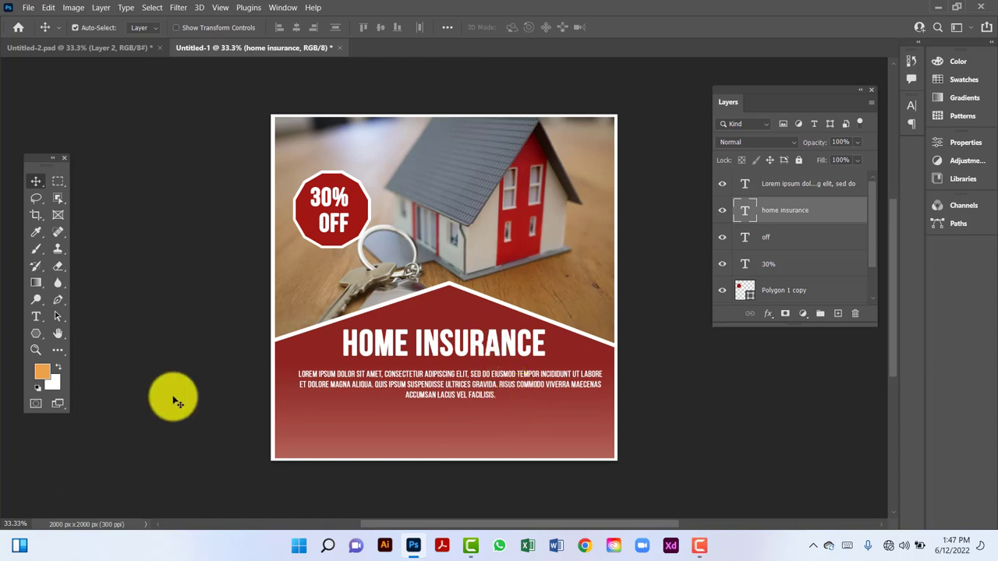
Add a 30 pt text line reading "CALL:" plus the phone number near the lower left of the red panel.
{"action": "left_click", "coordinate": [42, 318]}
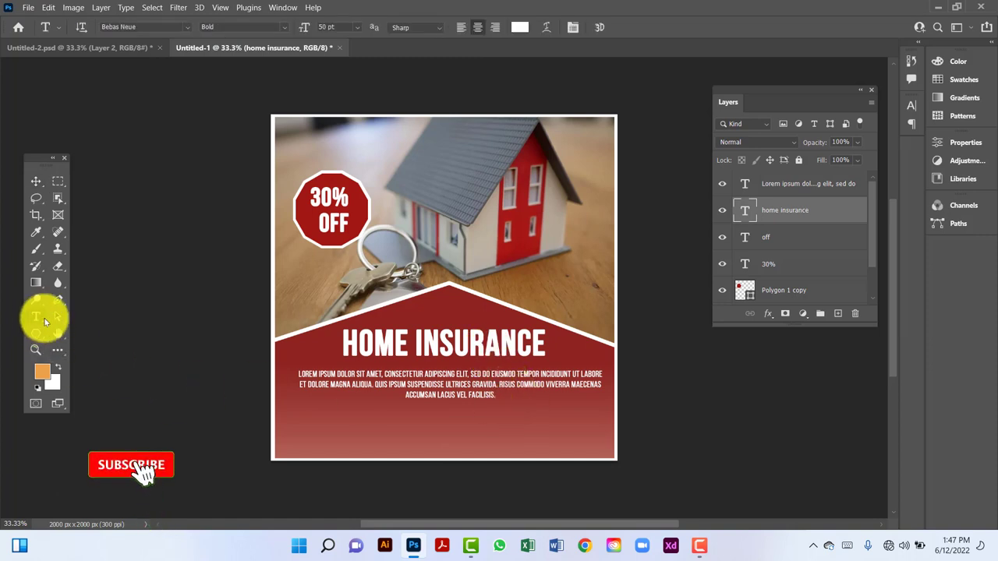
{"action": "left_click", "coordinate": [299, 441]}
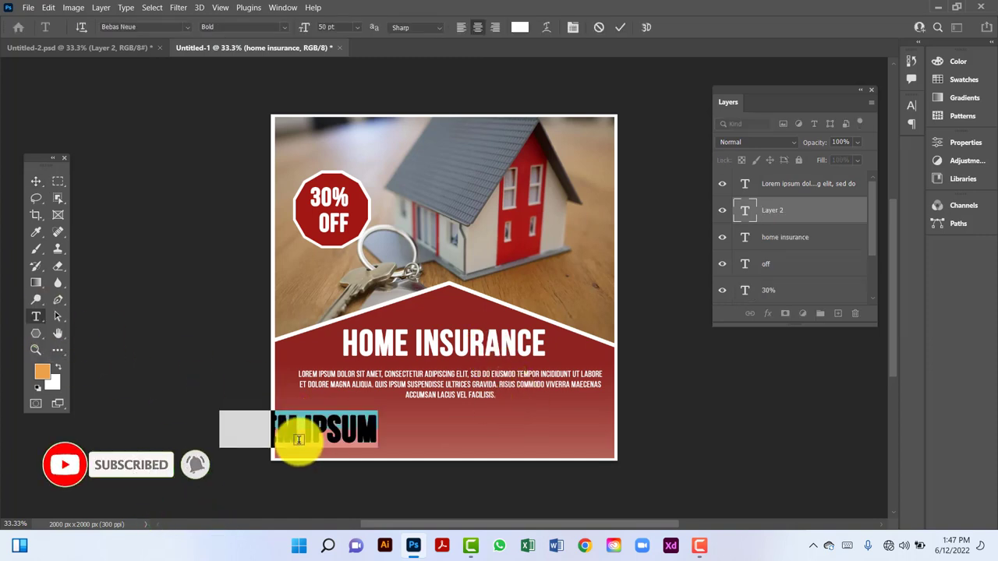
{"action": "left_click", "coordinate": [331, 26]}
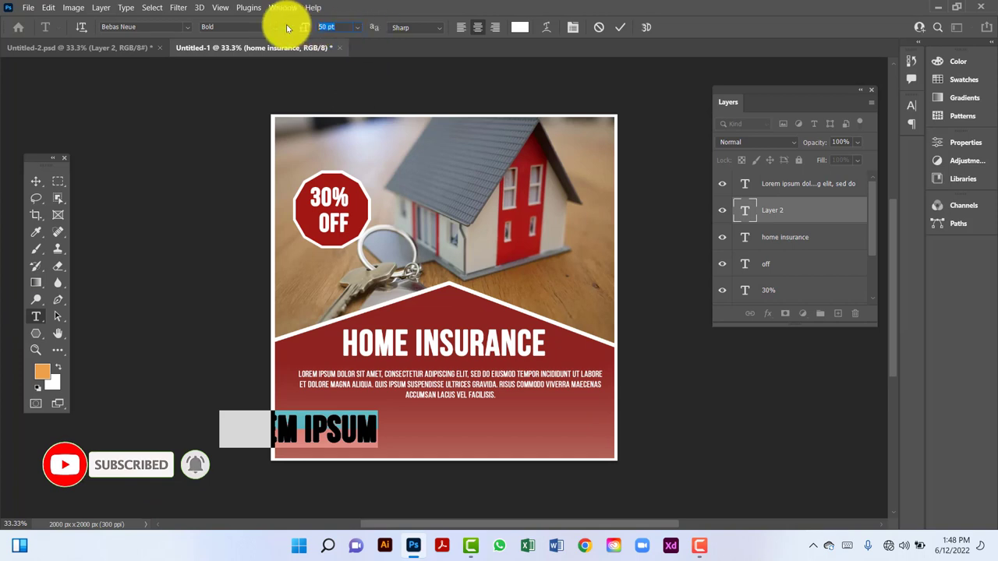
{"action": "type", "text": "30"}
{"action": "key", "text": "Return"}
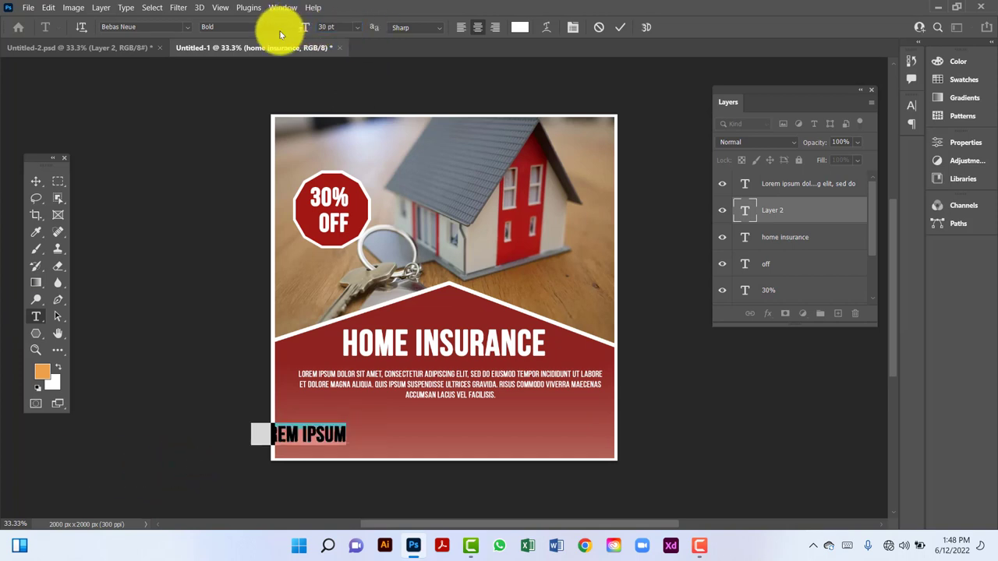
{"action": "type", "text": "CALL"}
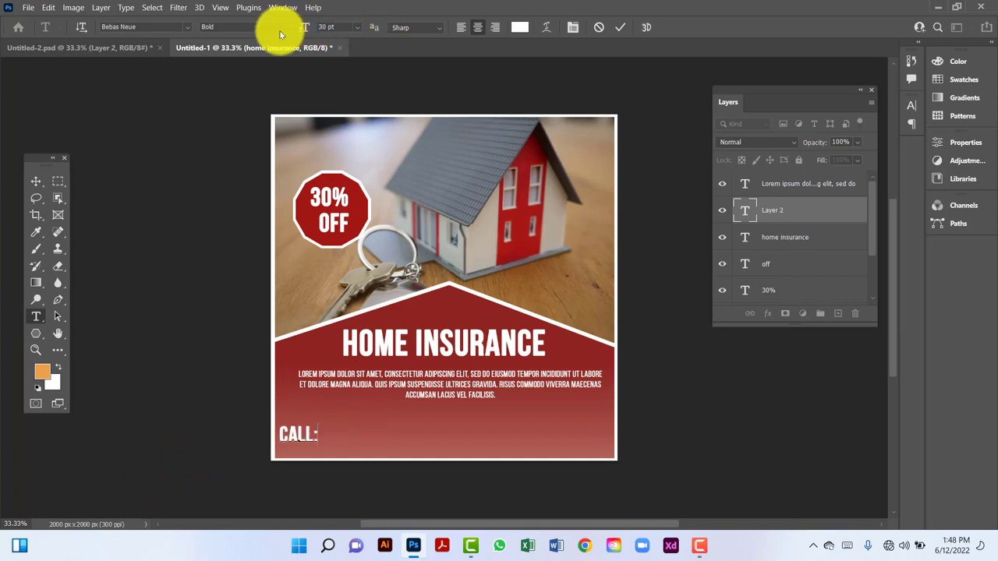
{"action": "type", "text": ": 123"}
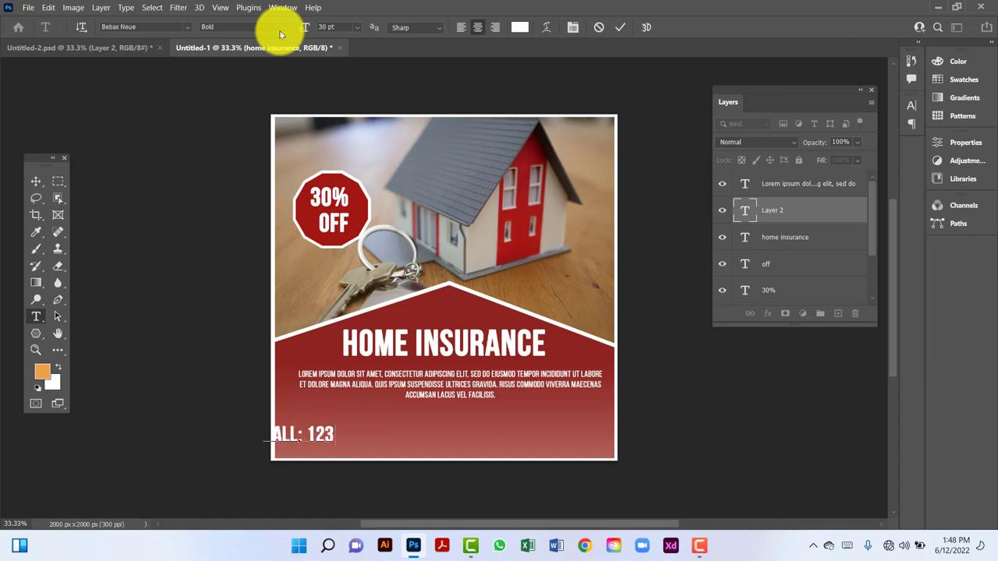
{"action": "type", "text": " 4567 454"}
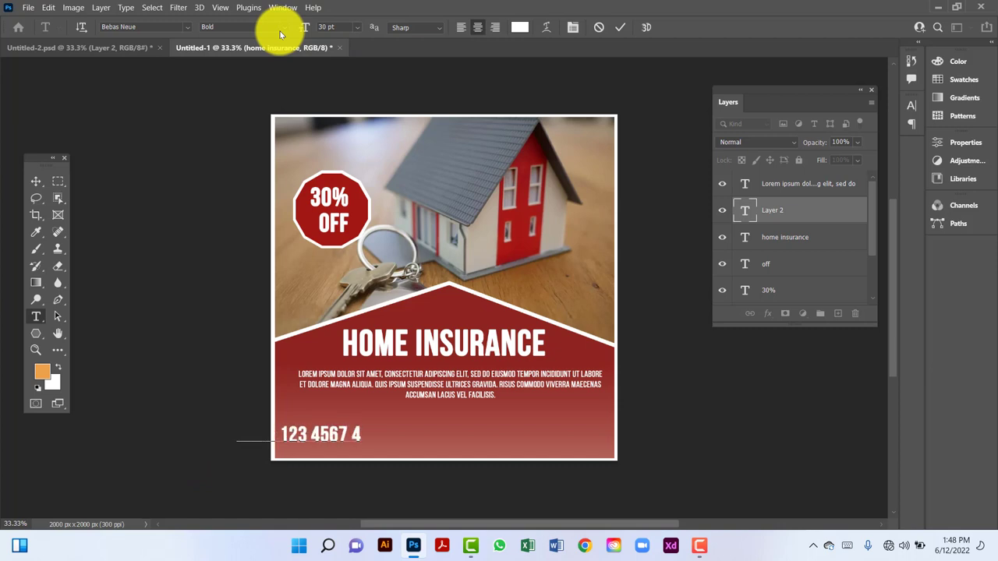
{"action": "left_click", "coordinate": [36, 182]}
{"action": "left_click_drag", "start_coordinate": [319, 429], "coordinate": [529, 444]}
{"action": "double_click", "coordinate": [528, 443]}
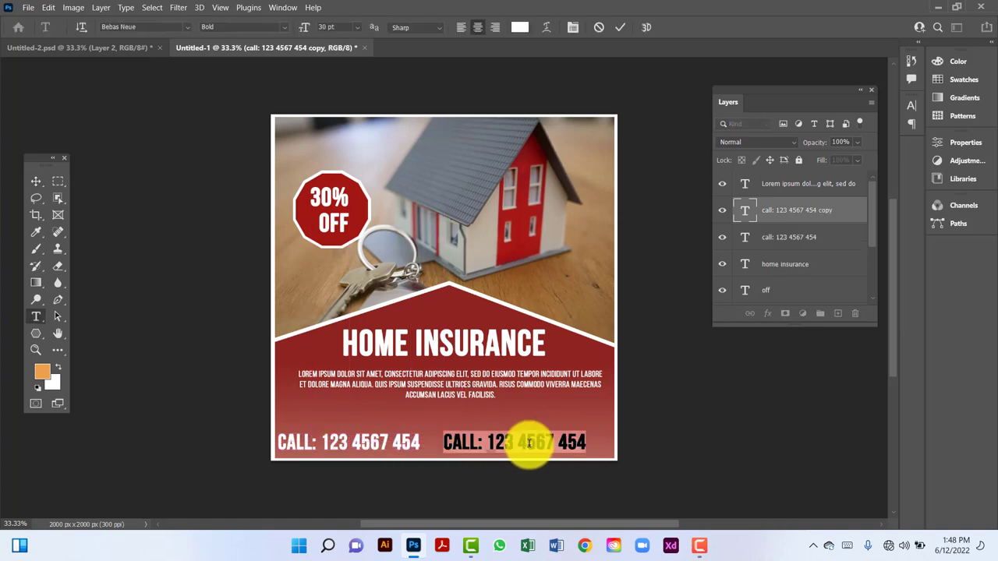
{"action": "type", "text": "W"}
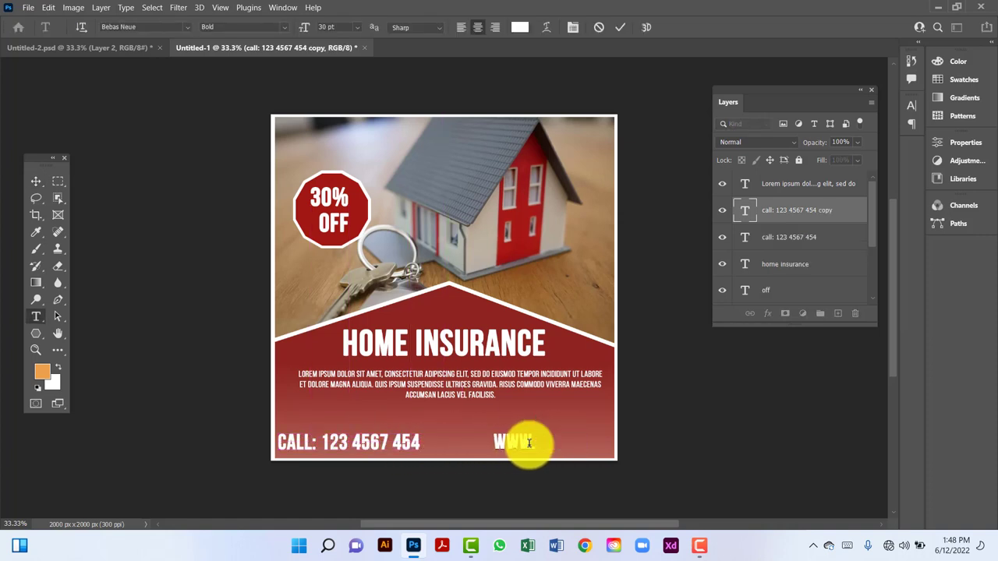
{"action": "type", "text": "ww.doma"}
{"action": "key", "text": "BackSpace"}
{"action": "key", "text": "BackSpace"}
{"action": "key", "text": "BackSpace"}
{"action": "key", "text": "BackSpace"}
{"action": "type", "text": "urdomain.com"}
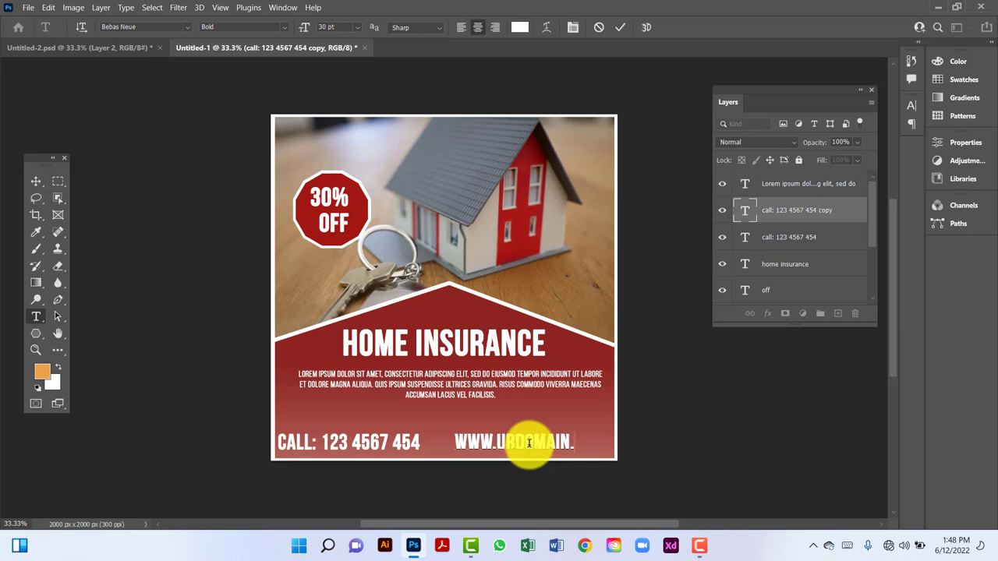
Shift the website and call lines slightly right so they sit evenly spaced along the panel's lower edge.
{"action": "left_click", "coordinate": [34, 179]}
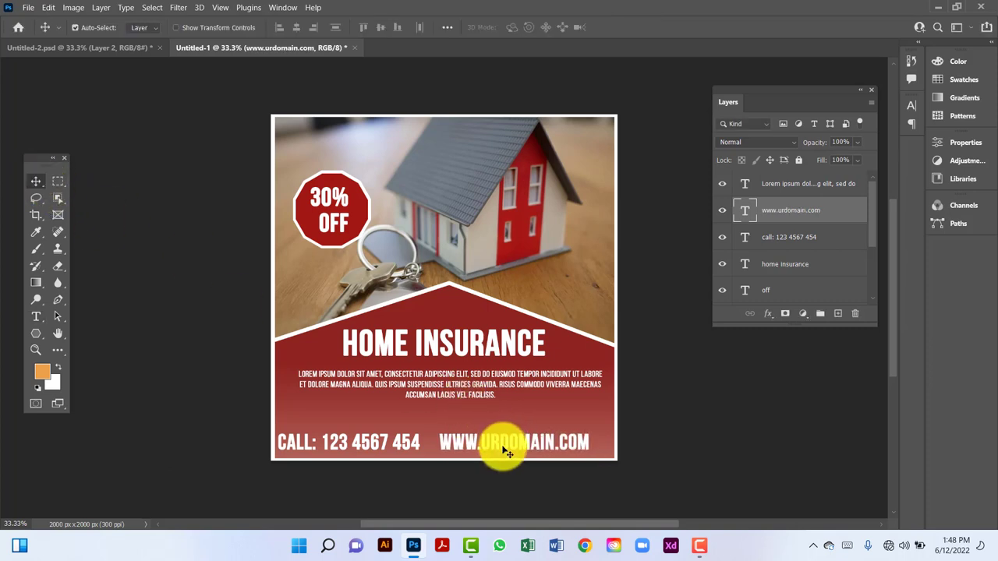
{"action": "left_click_drag", "start_coordinate": [505, 452], "coordinate": [518, 455]}
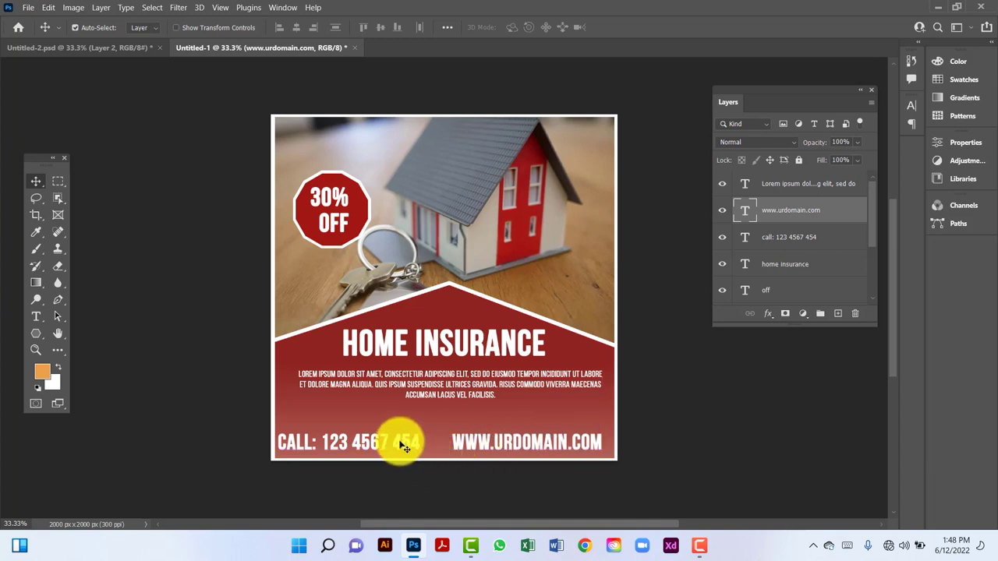
{"action": "left_click_drag", "start_coordinate": [404, 446], "coordinate": [412, 446]}
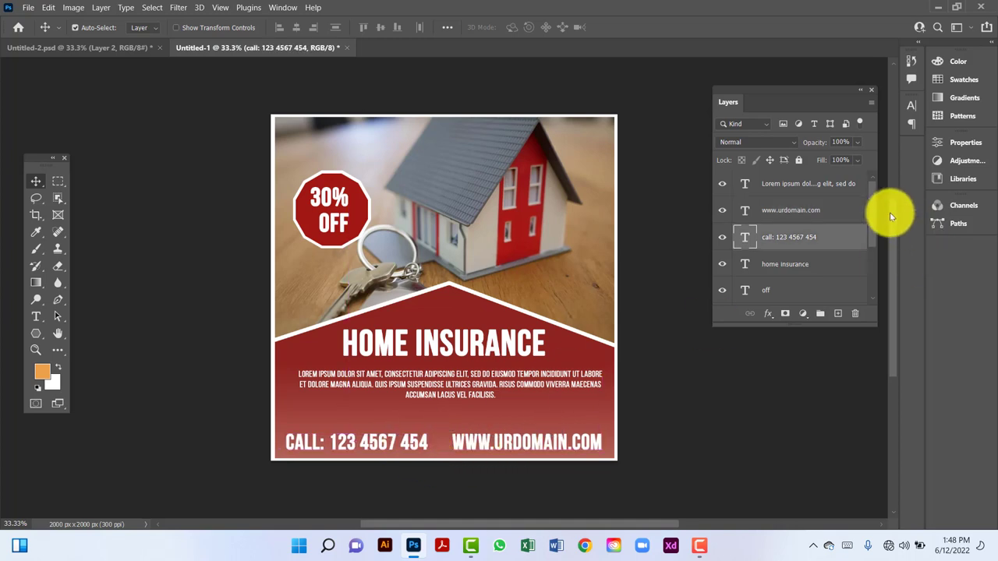
Group all layers from Polygon 1 up to the lorem ipsum text and name the group "Text 1".
{"action": "left_click_drag", "start_coordinate": [873, 202], "coordinate": [866, 168]}
{"action": "left_click", "coordinate": [807, 276]}
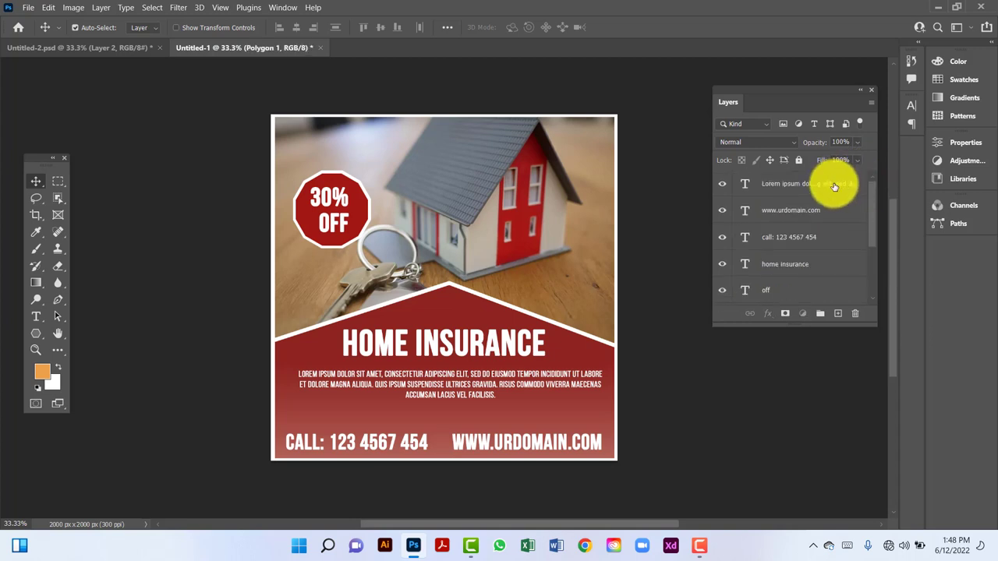
{"action": "left_click", "coordinate": [834, 185], "text": "shift"}
{"action": "key", "text": "ctrl+g"}
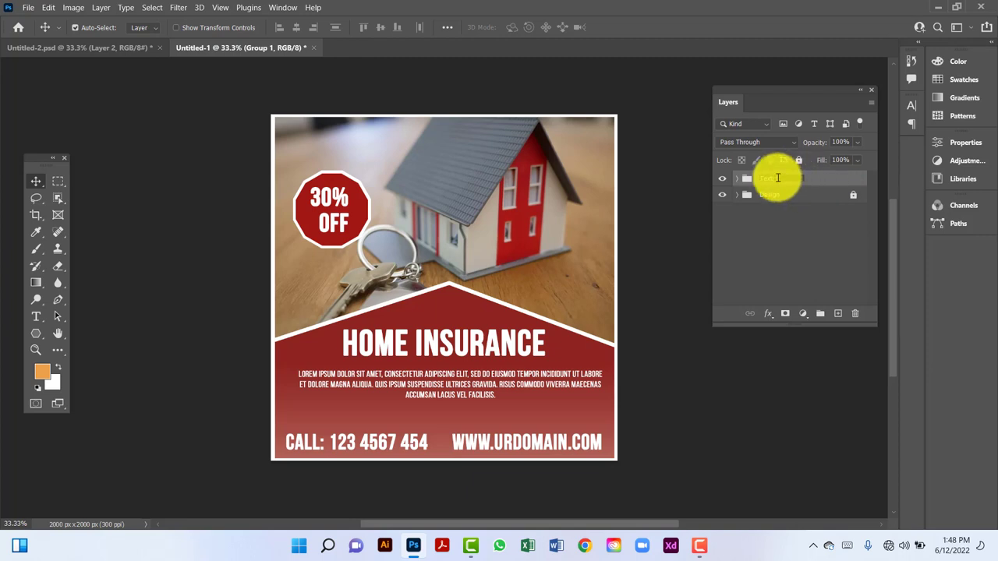
{"action": "key", "text": "Return"}
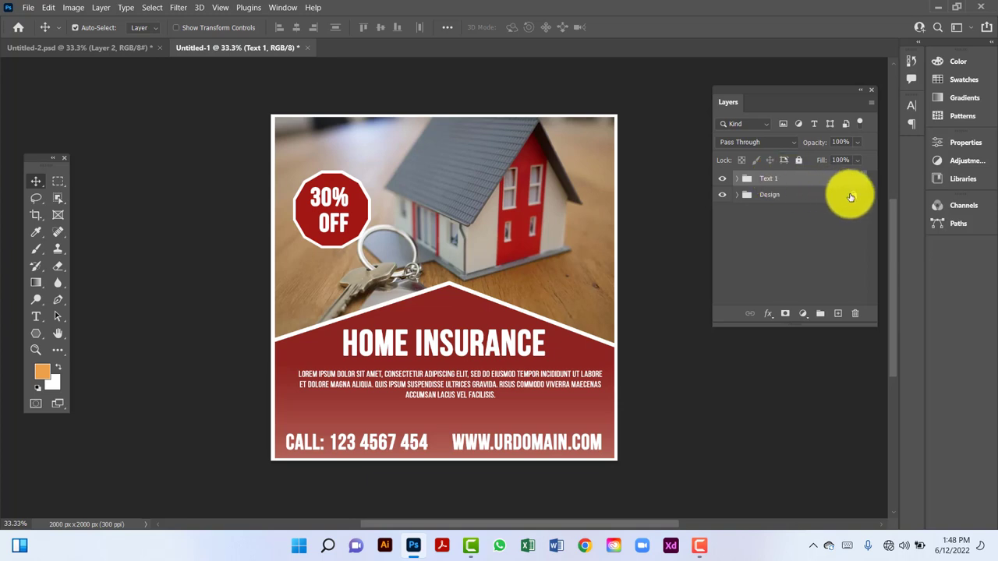